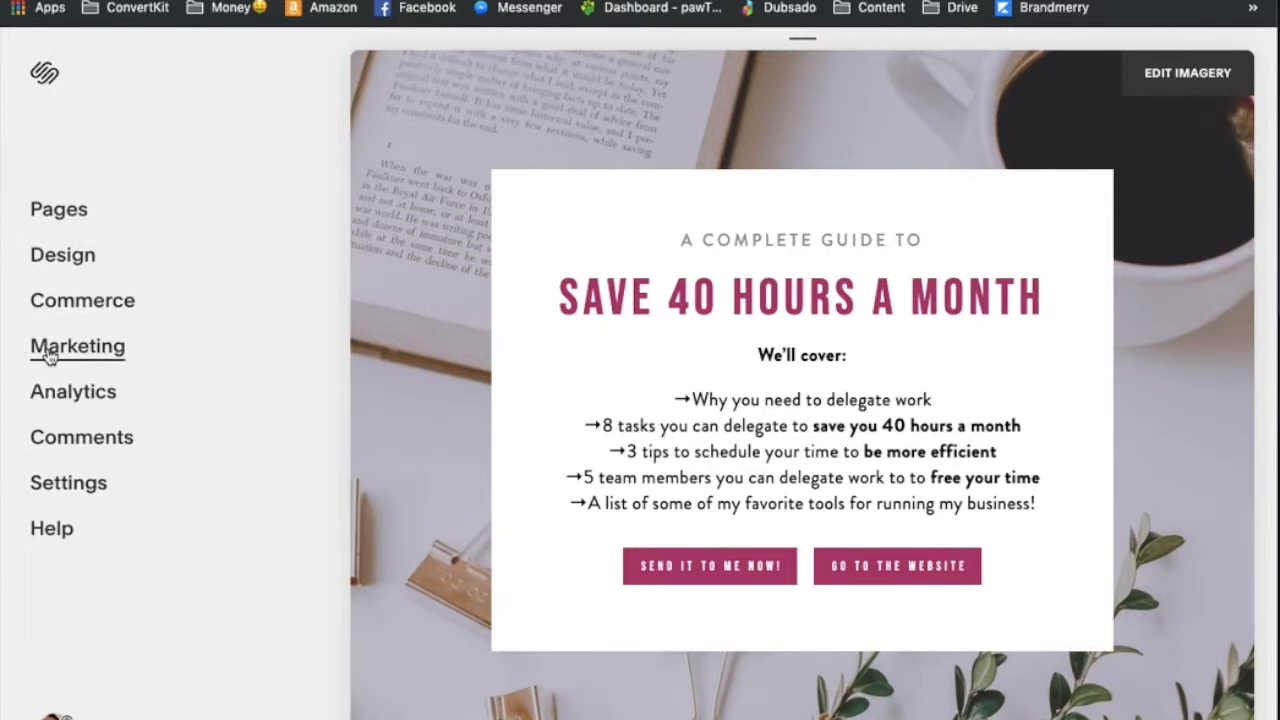
Open the layout choices for the site's promotional pop-up in the marketing settings
left_click(50, 352)
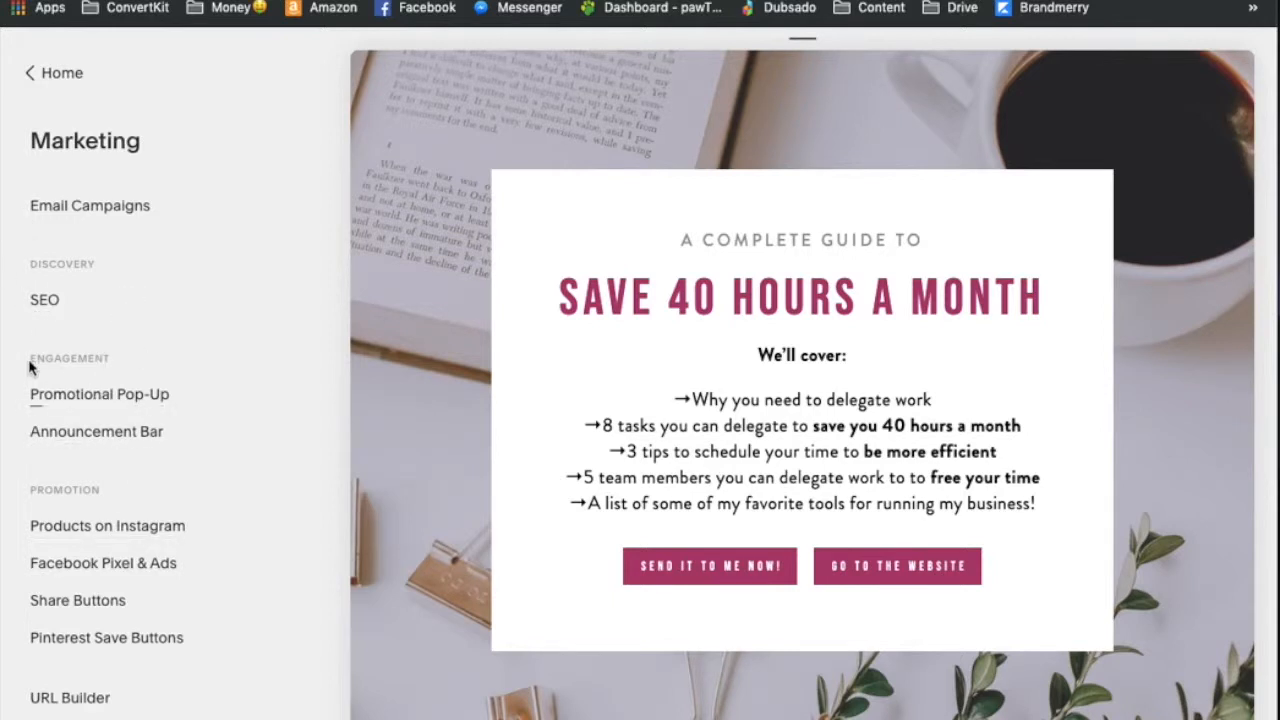
left_click(79, 401)
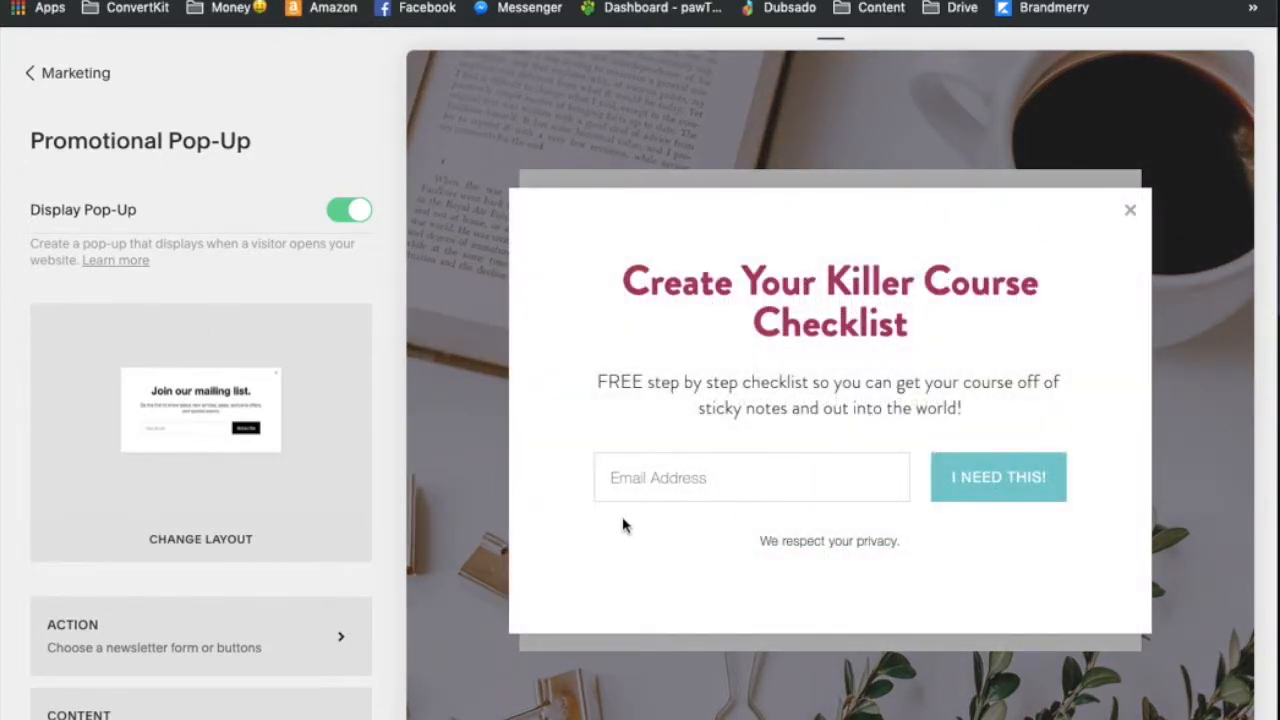
scroll(213, 541, "down", 1)
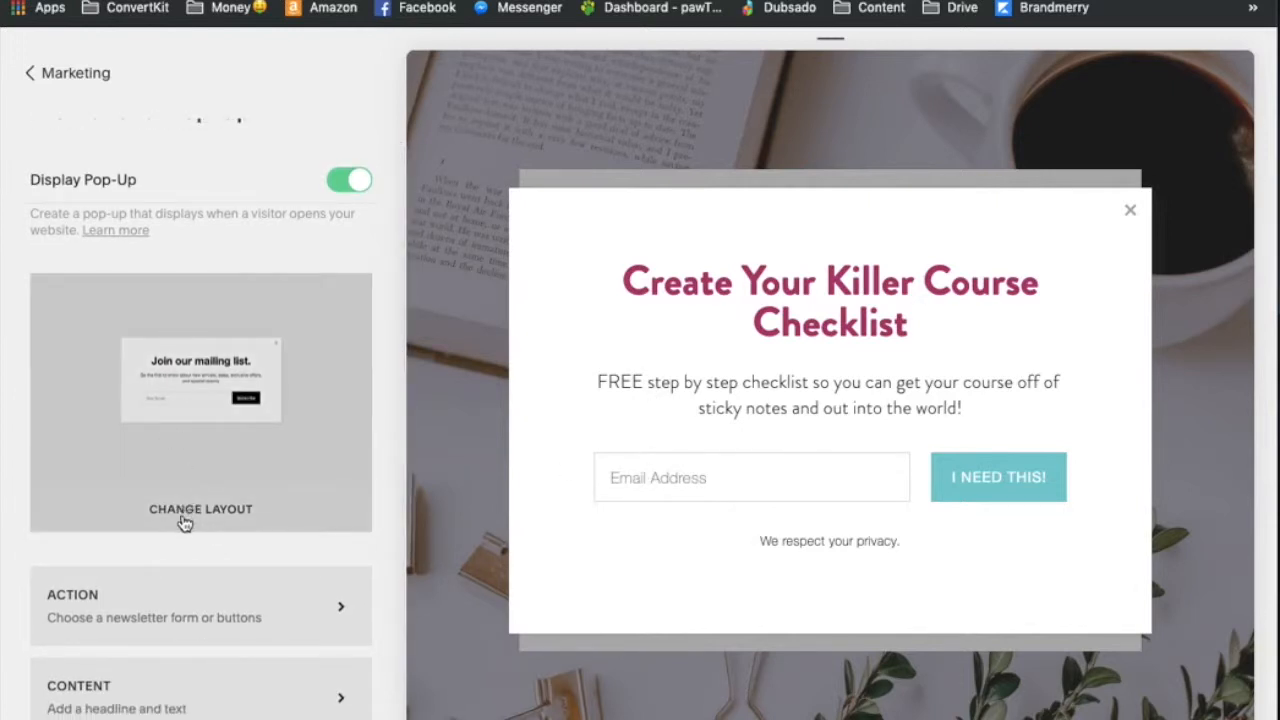
left_click(184, 521)
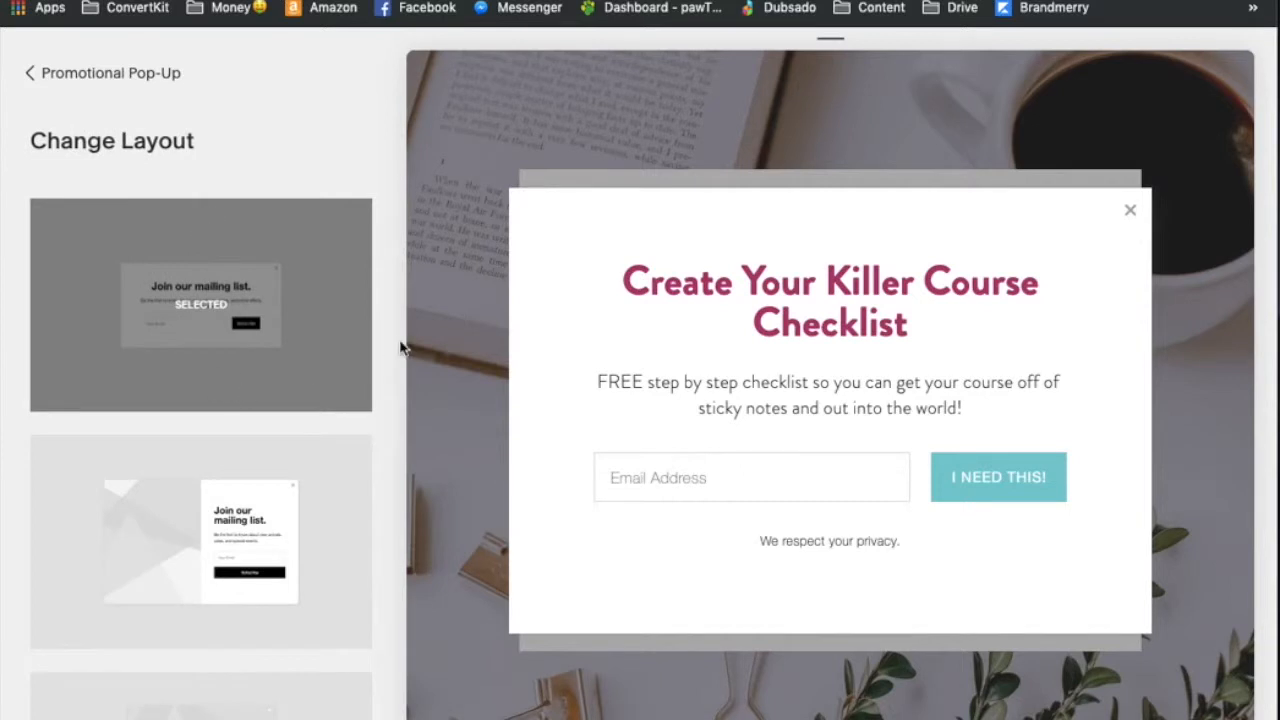
Look through the available promotional pop-up layouts, from the centred cards to the bar and full-page designs
scroll(281, 585, "down", 5)
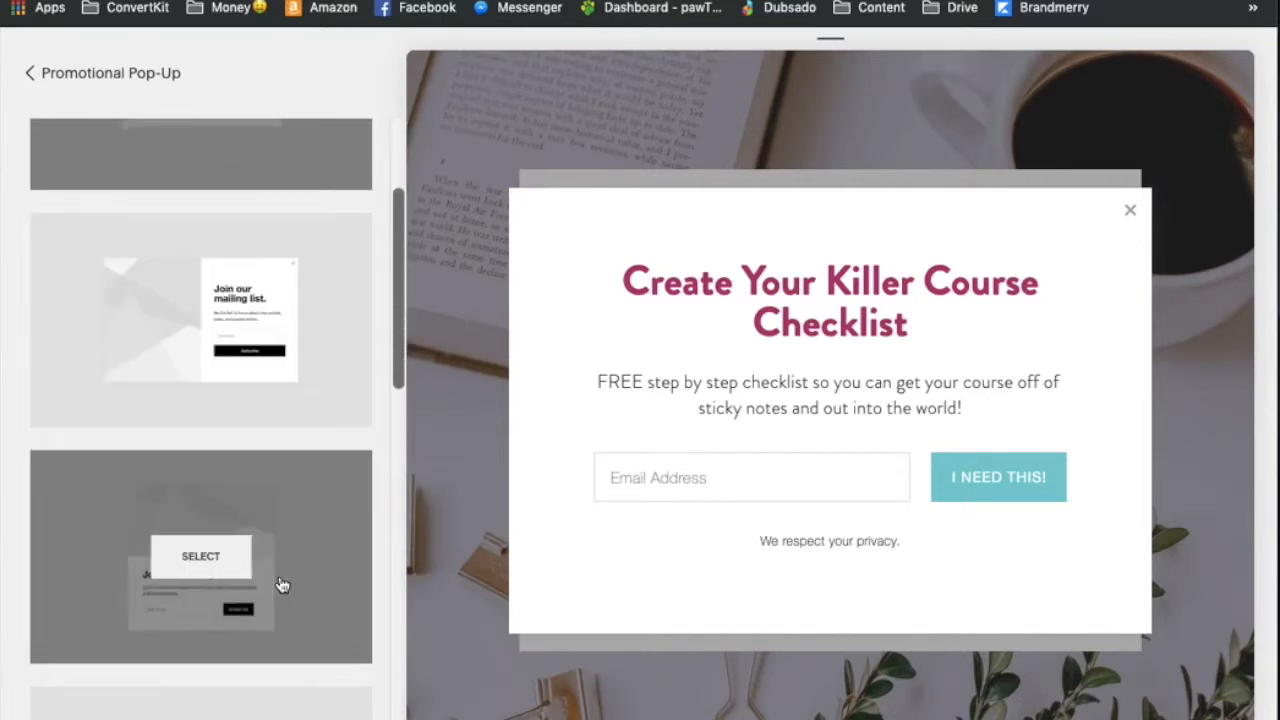
scroll(268, 680, "up", 4)
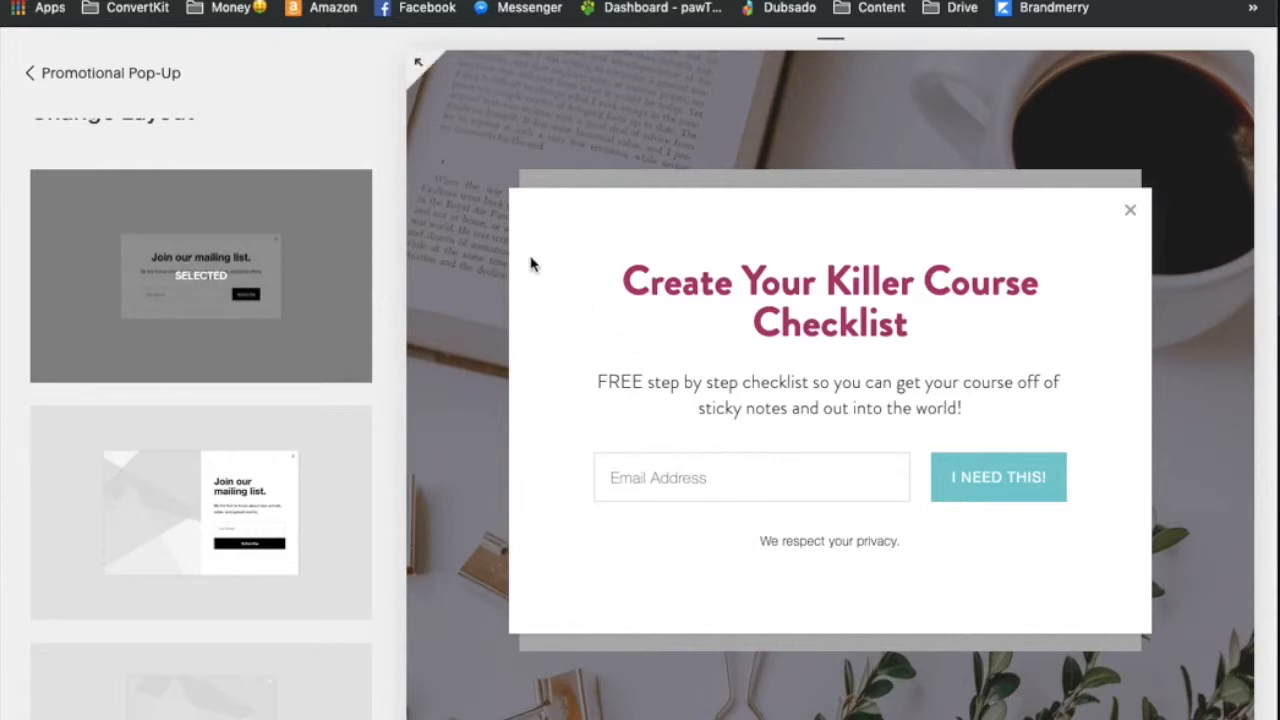
mouse_move(200, 510)
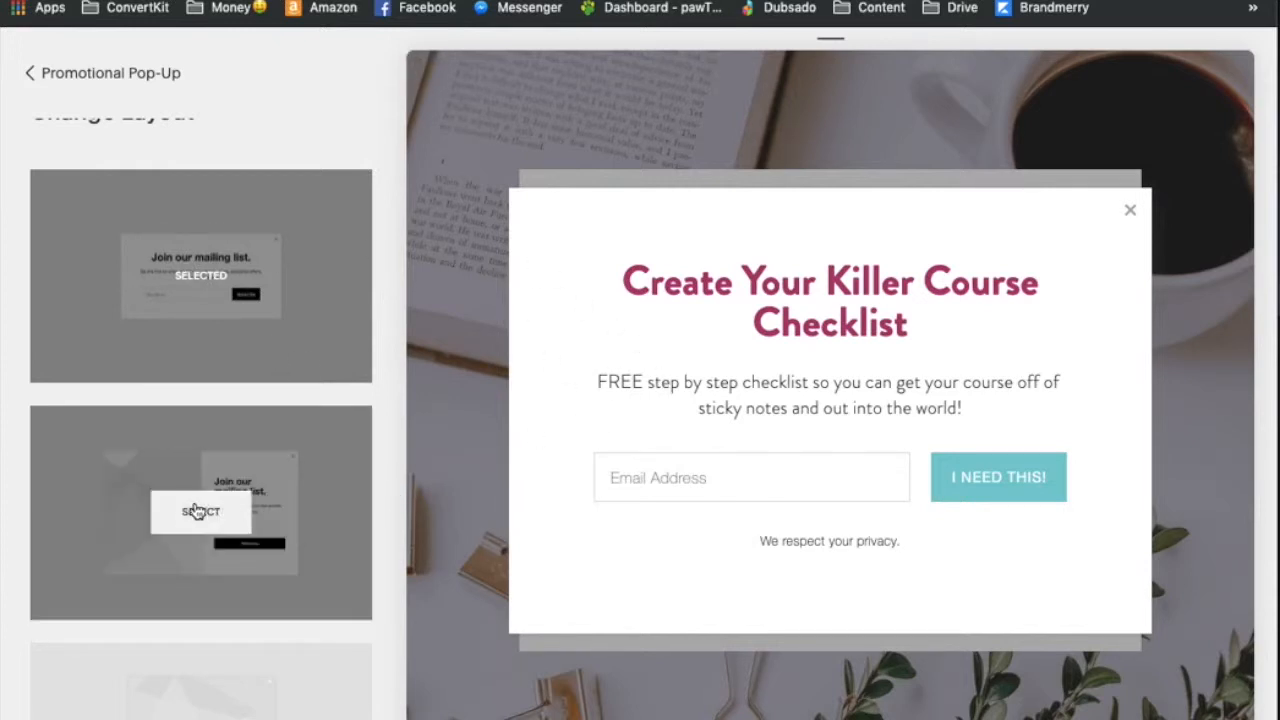
scroll(285, 545, "down", 5)
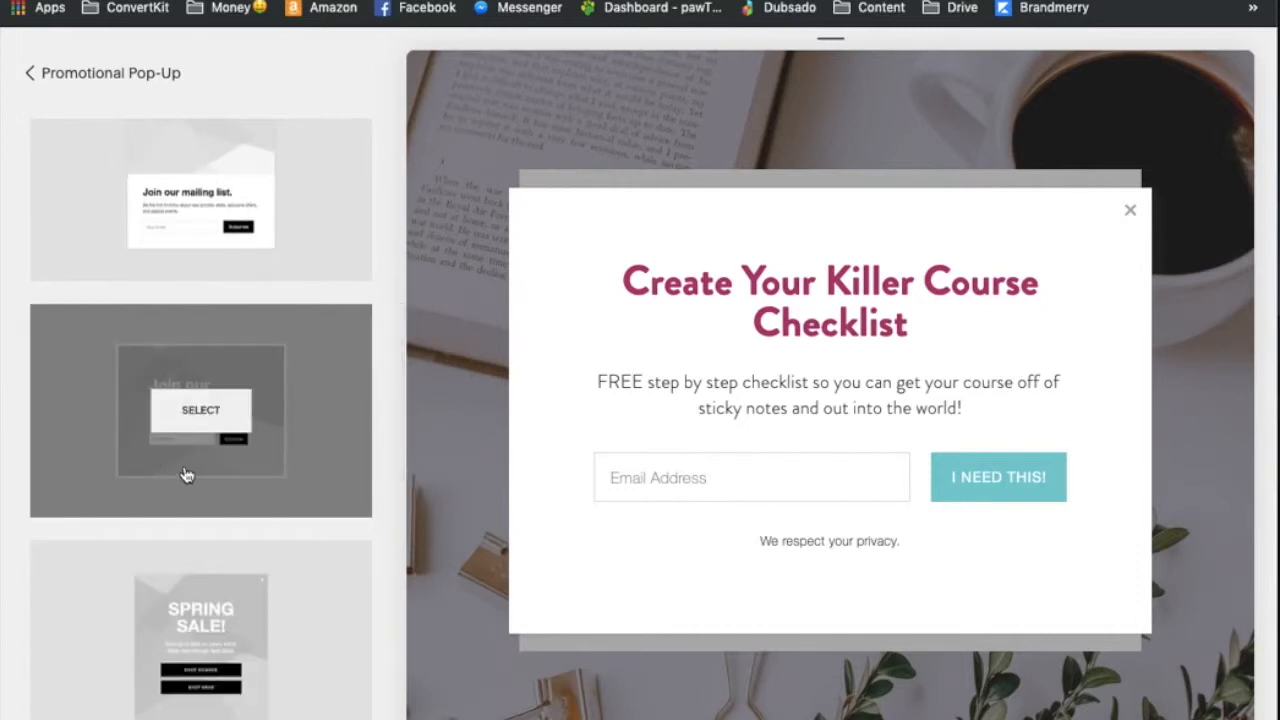
scroll(186, 475, "down", 3)
scroll(232, 597, "down", 3)
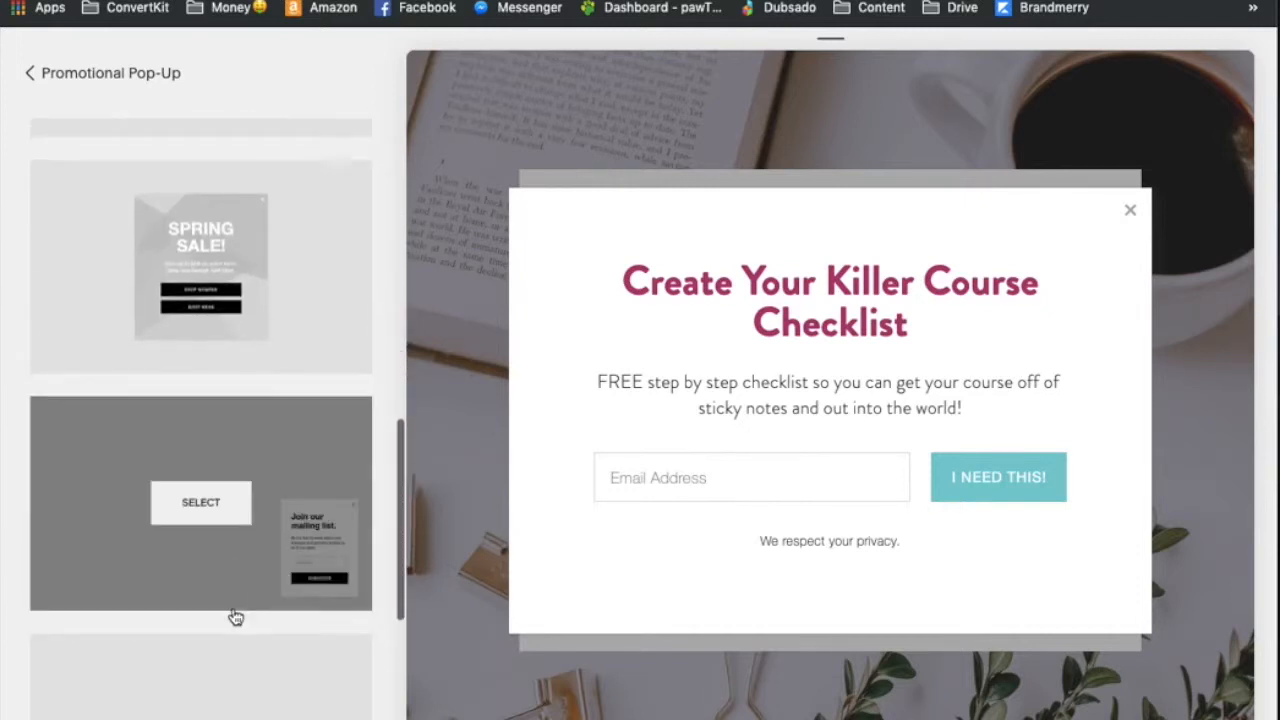
scroll(234, 614, "down", 3)
scroll(212, 577, "down", 6)
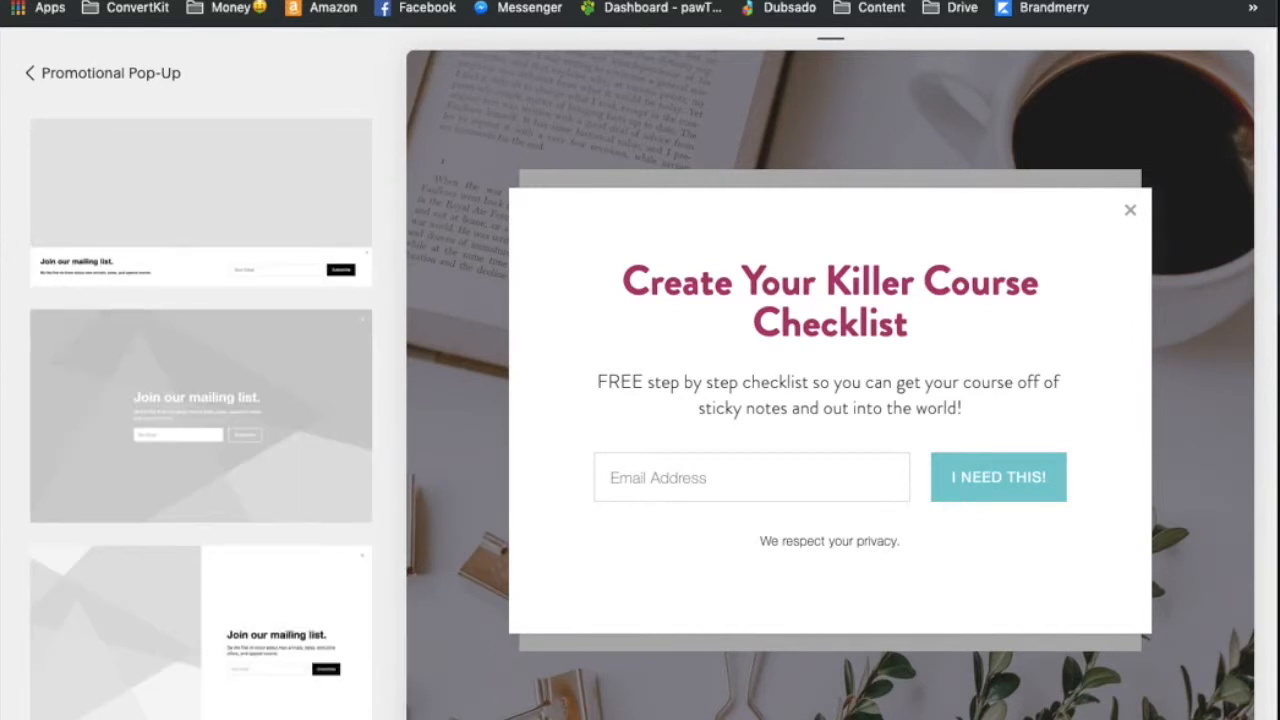
scroll(201, 420, "down", 5)
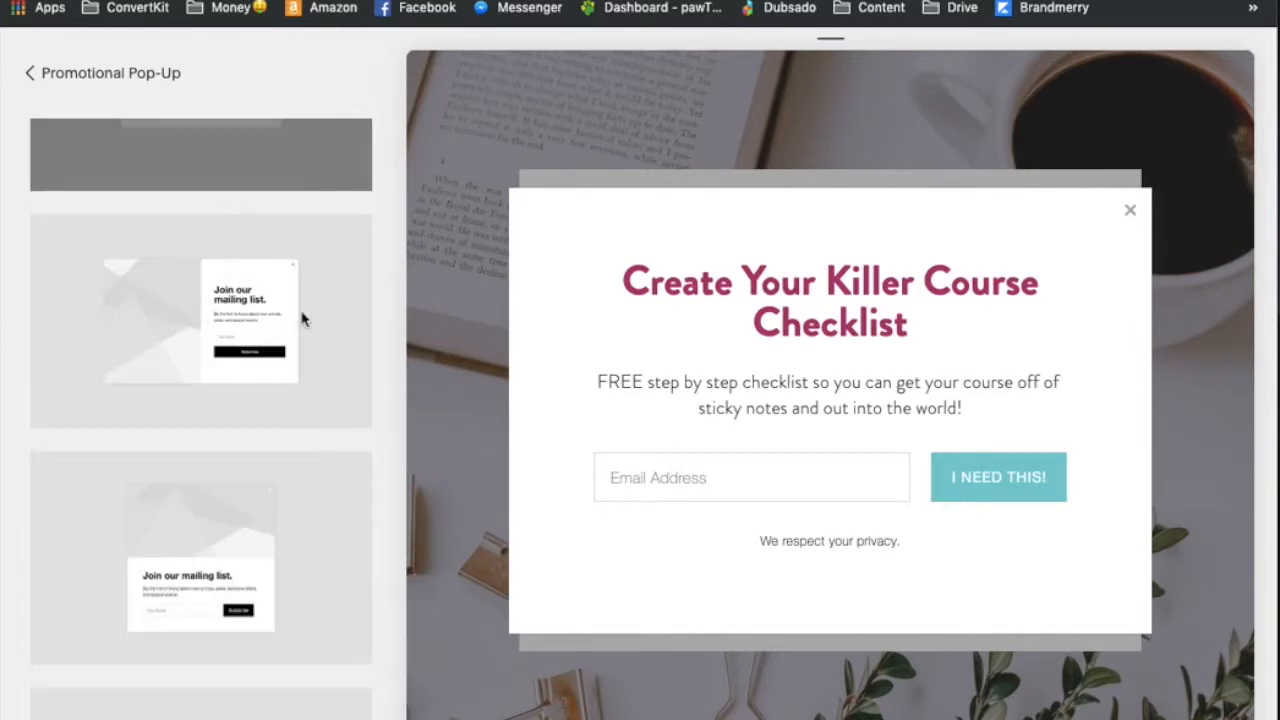
Apply the pop-up card layout that places an image beside the sign-up form, and save it
left_click(180, 315)
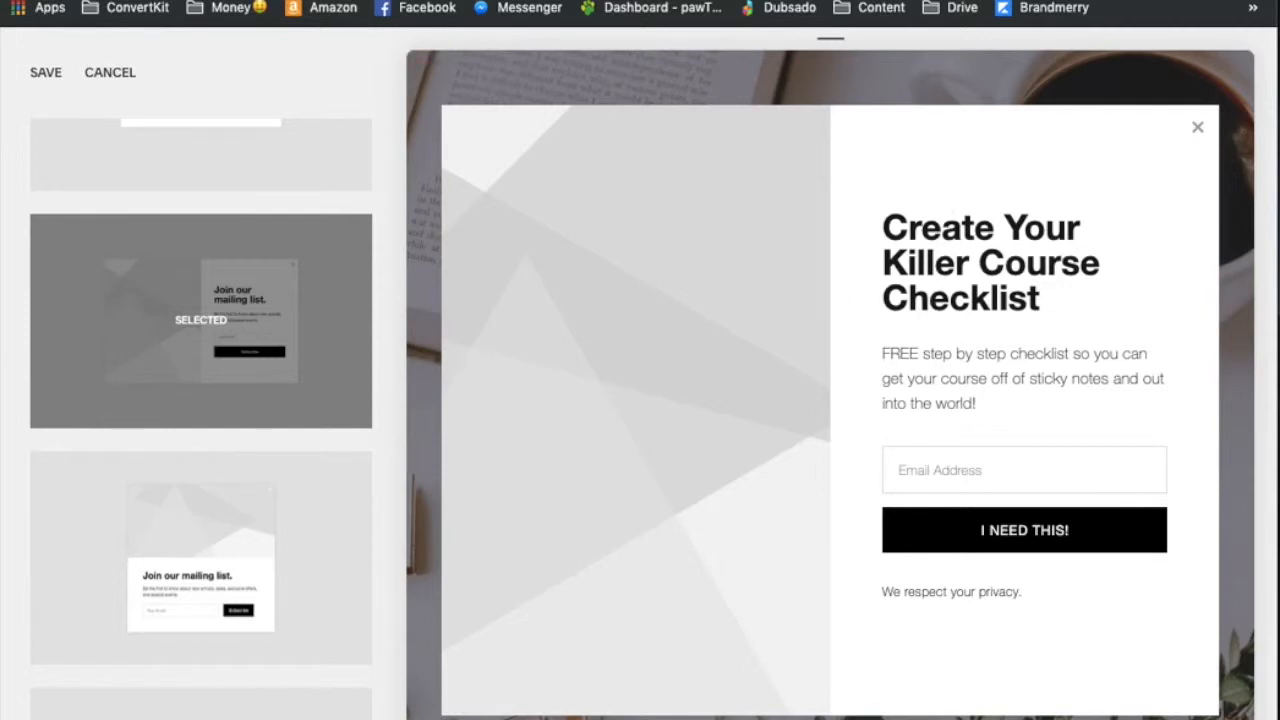
scroll(200, 400, "up", 3)
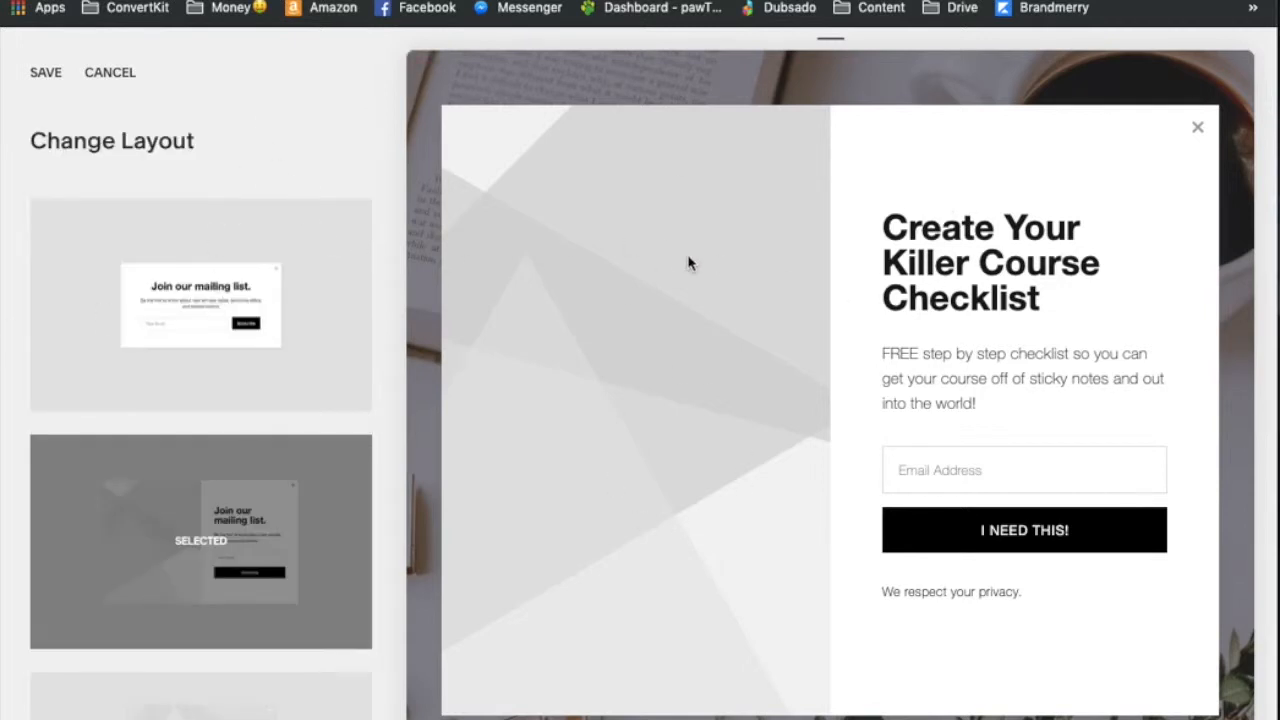
left_click(46, 74)
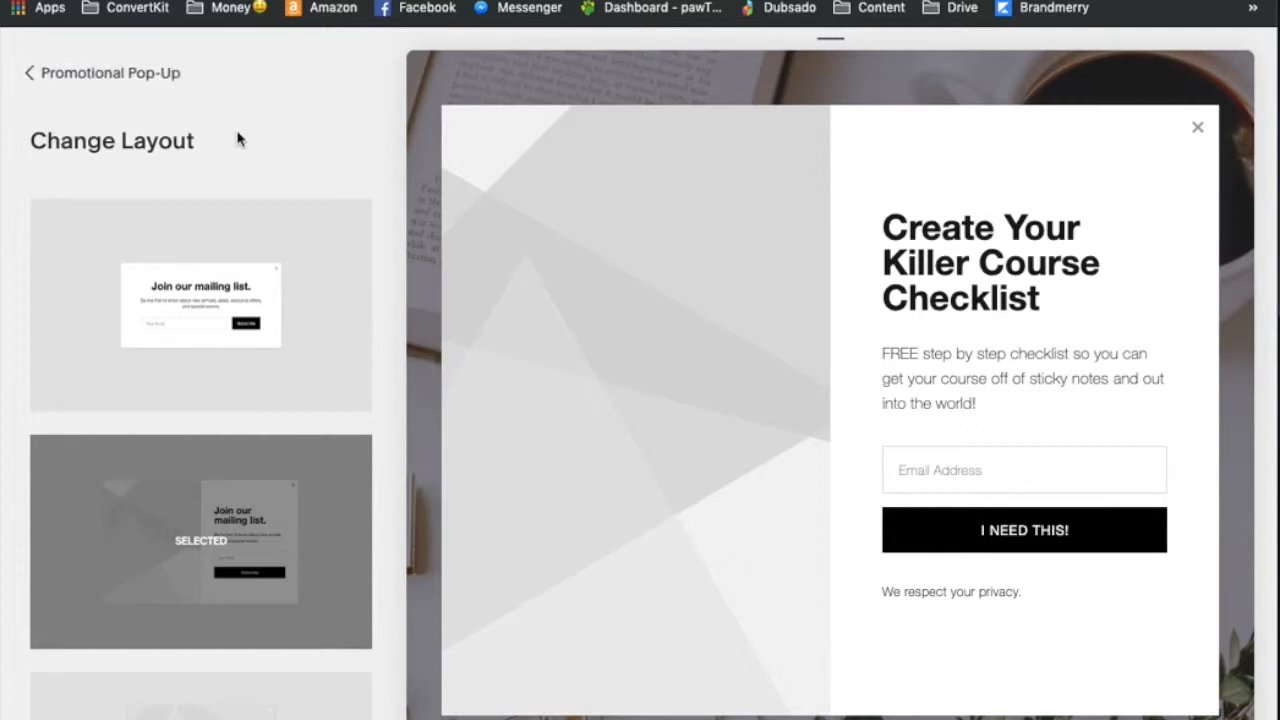
Return to the pop-up's main settings and open its Action settings, saving the pending changes
left_click(28, 76)
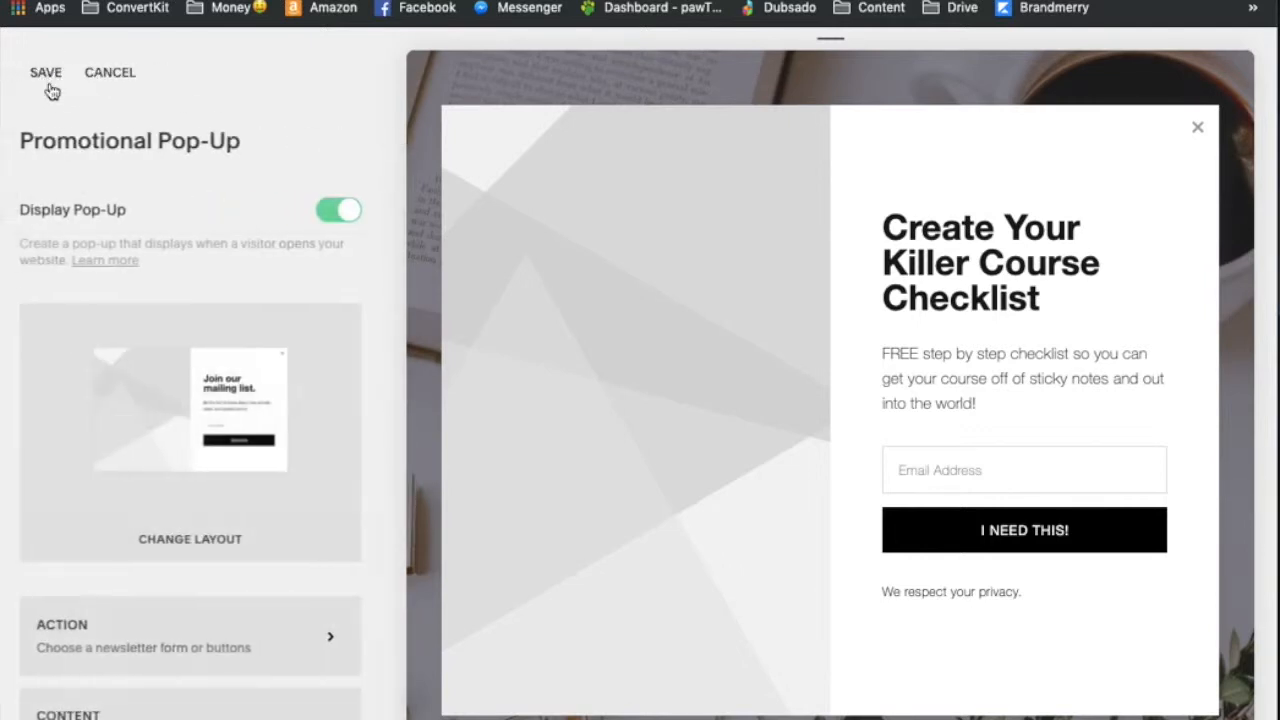
scroll(175, 586, "down", 3)
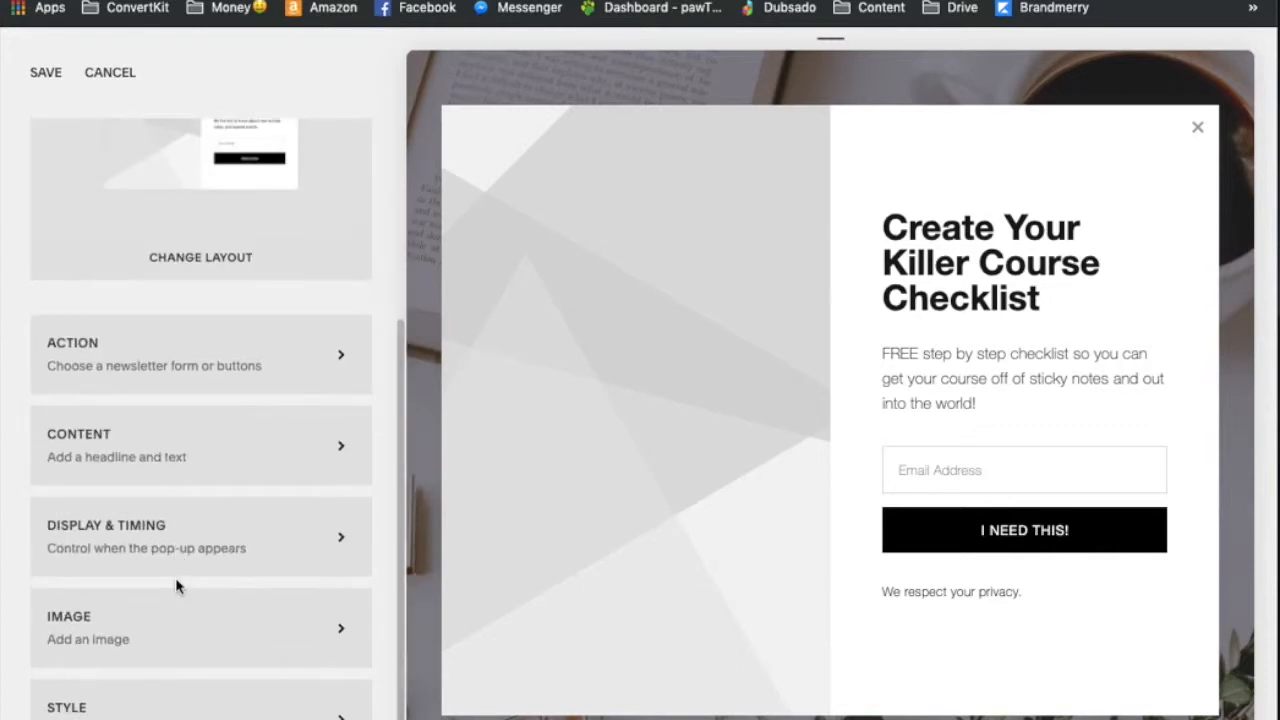
scroll(247, 297, "up", 5)
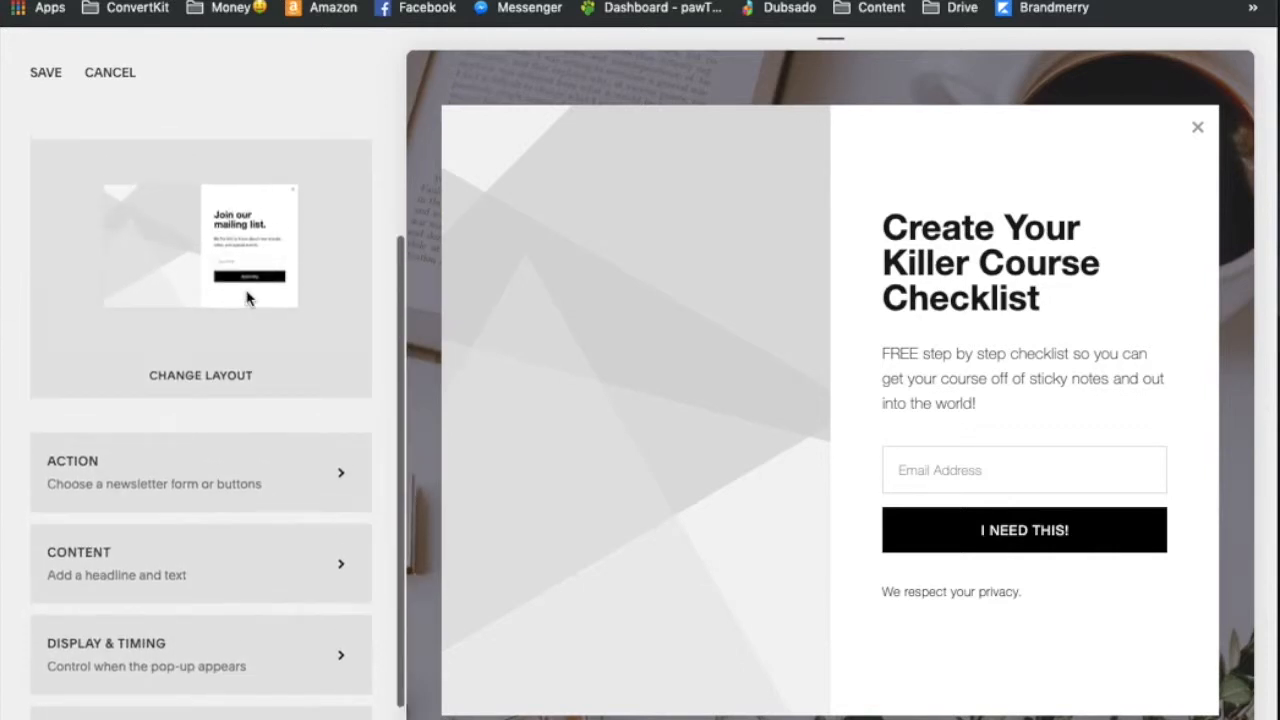
scroll(247, 297, "down", 4)
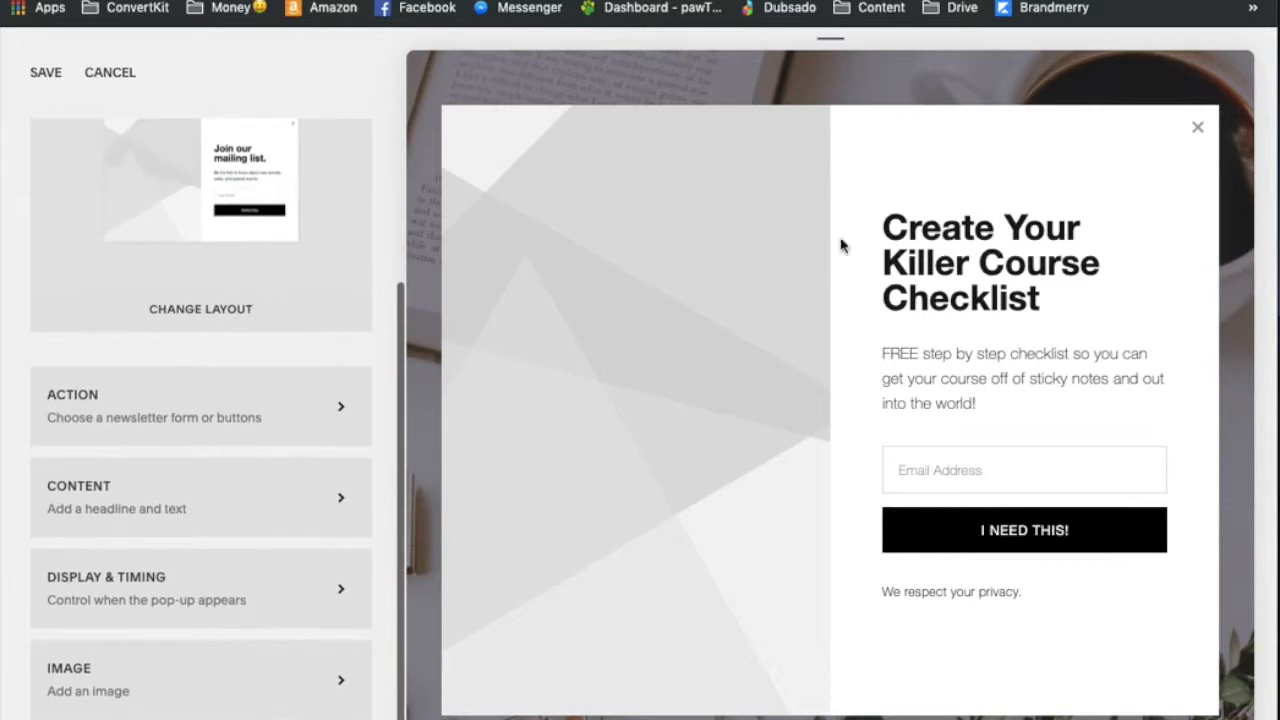
scroll(194, 363, "down", 1)
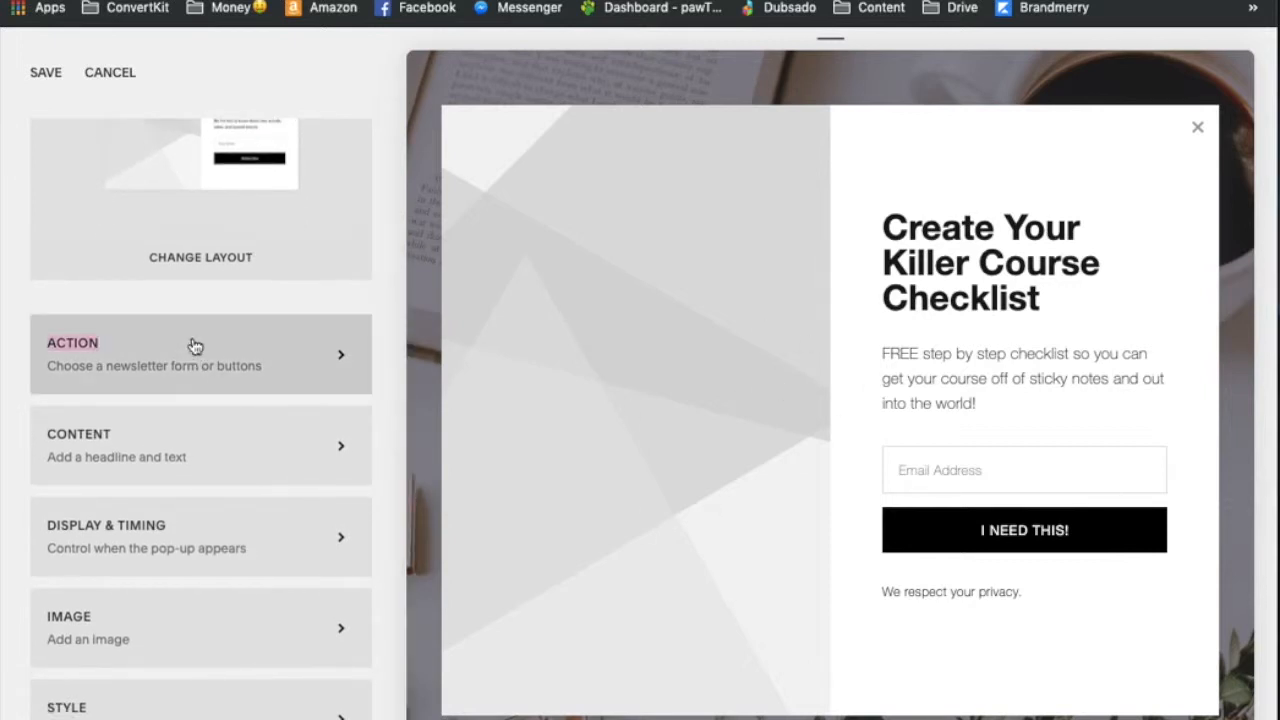
double_click(192, 352)
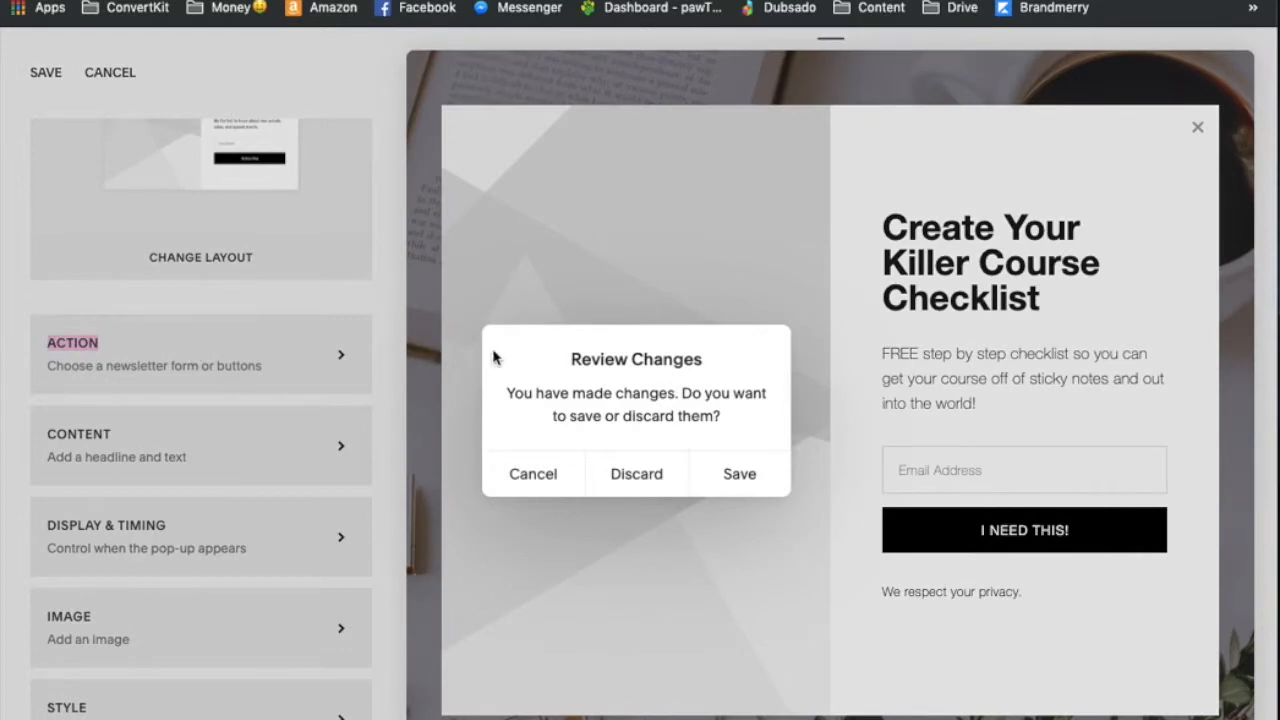
left_click(541, 484)
left_click(205, 368)
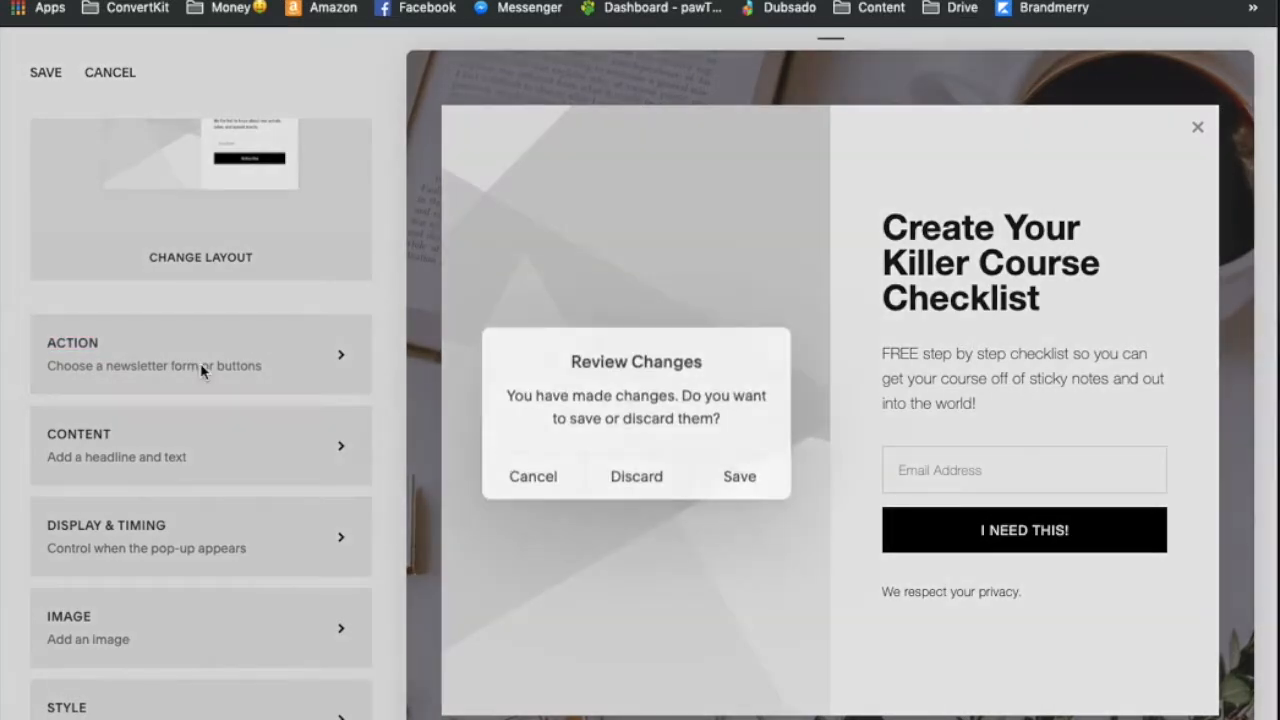
left_click(736, 478)
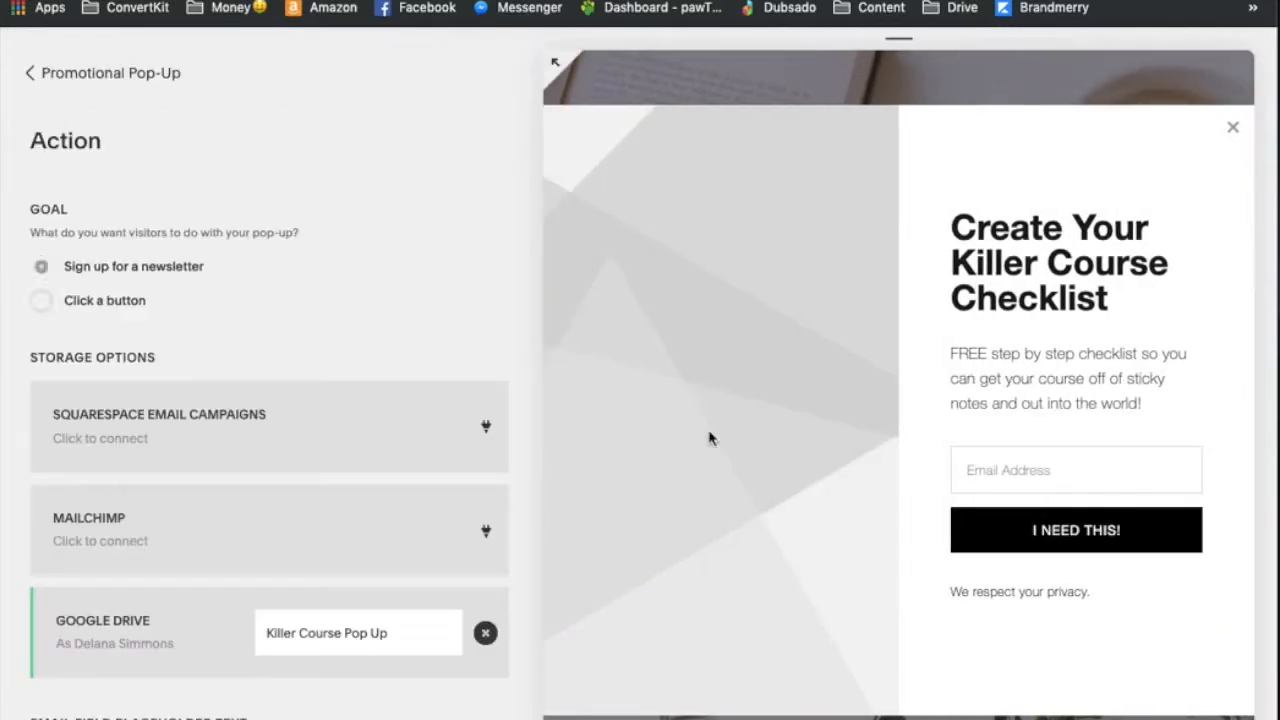
Review the pop-up's Action settings: goal, storage options, email placeholder text, submit button label and disclaimer
scroll(210, 514, "down", 2)
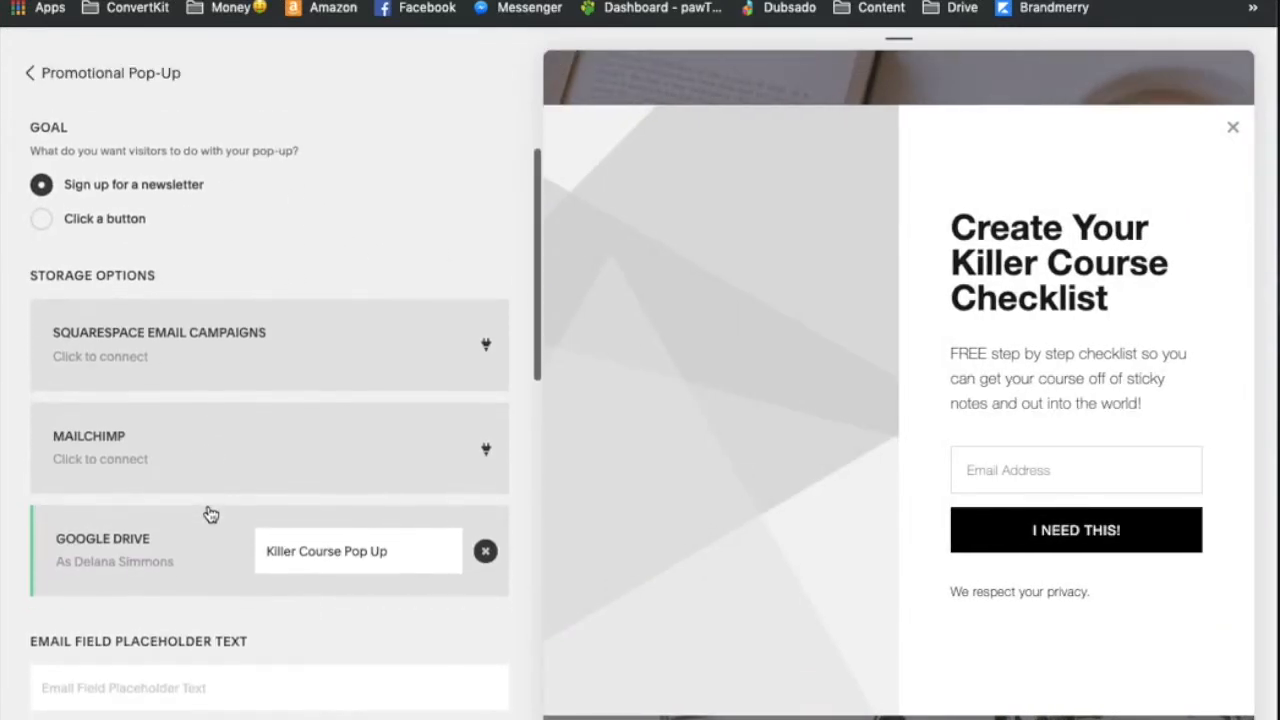
scroll(210, 514, "up", 2)
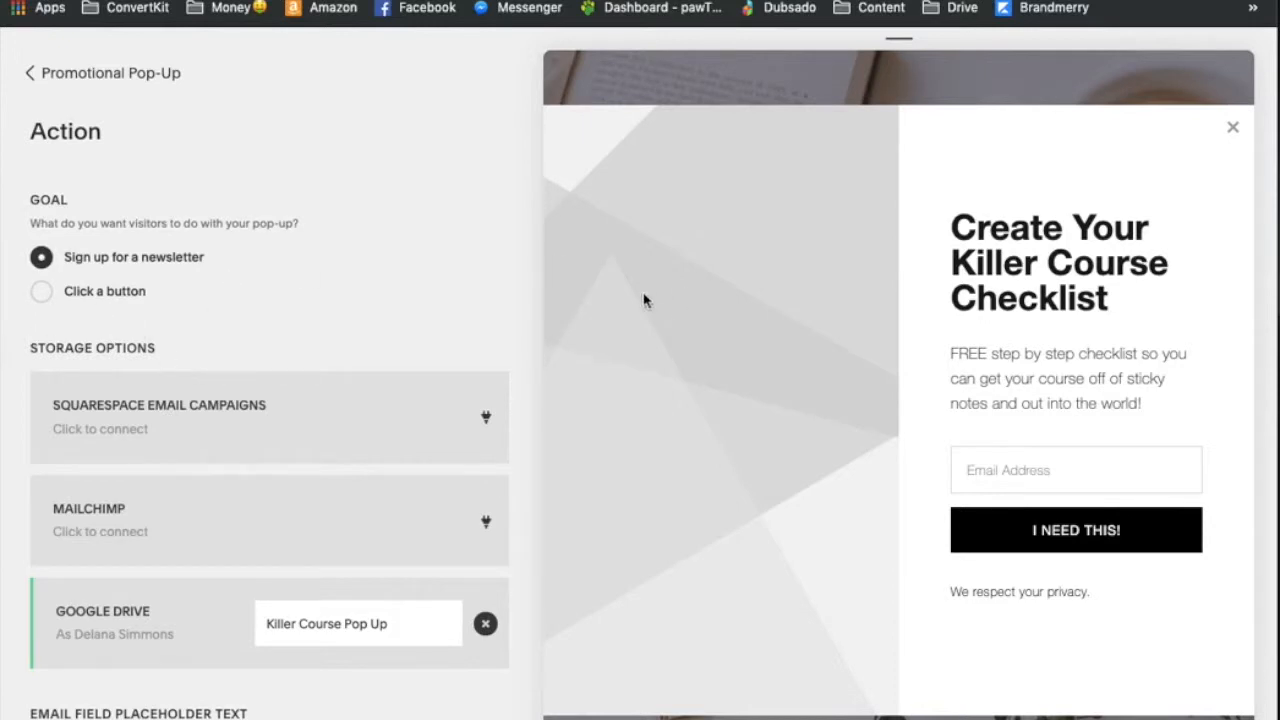
left_click(1027, 465)
left_click(1005, 440)
scroll(279, 428, "down", 5)
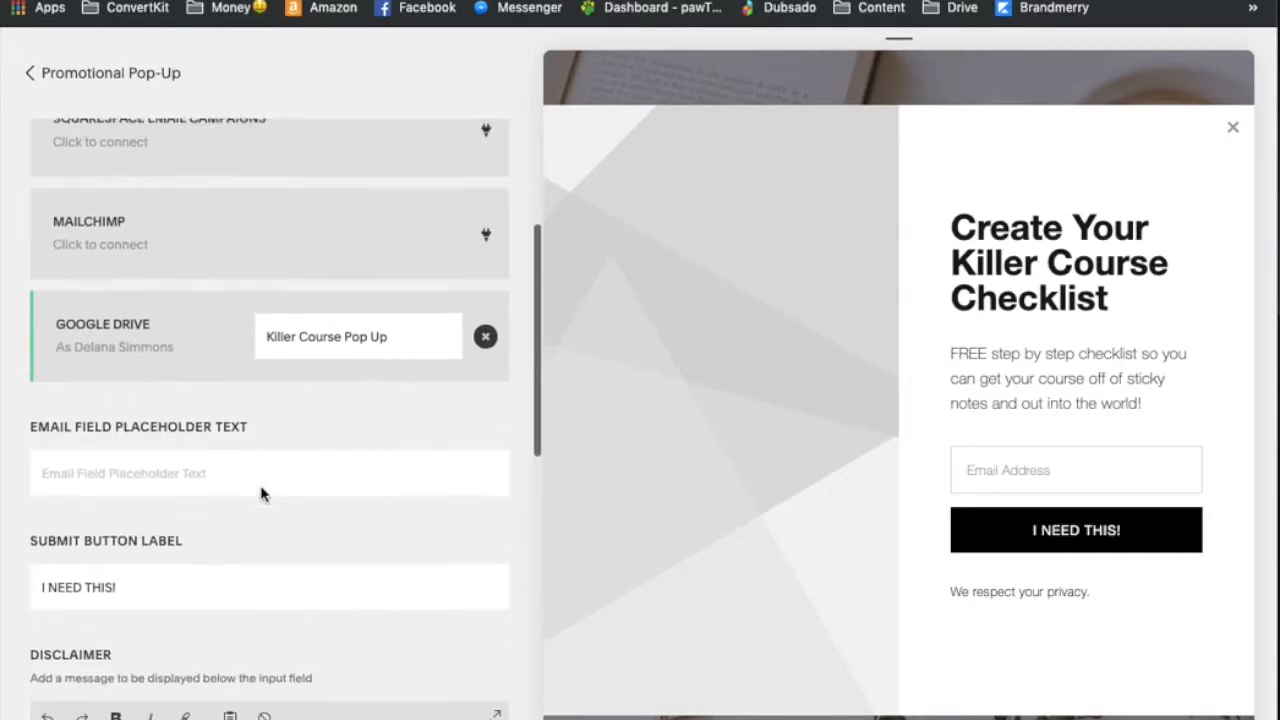
scroll(210, 552, "down", 1)
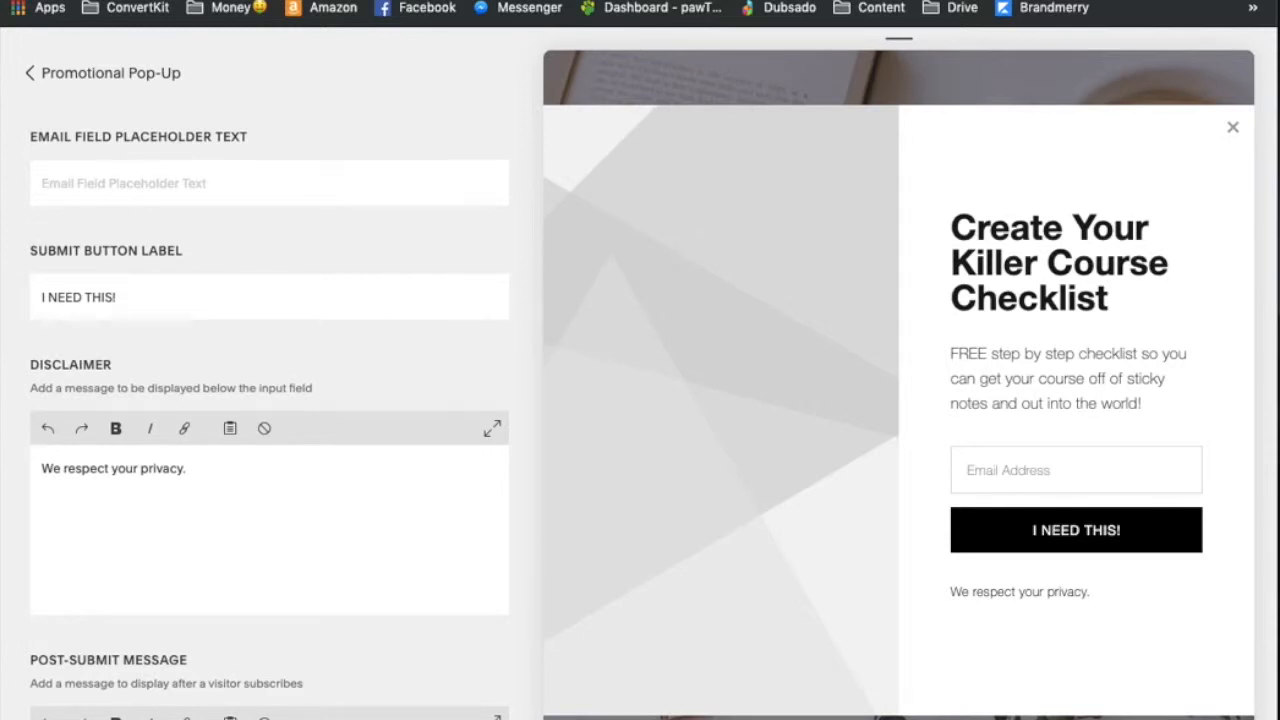
scroll(134, 357, "down", 2)
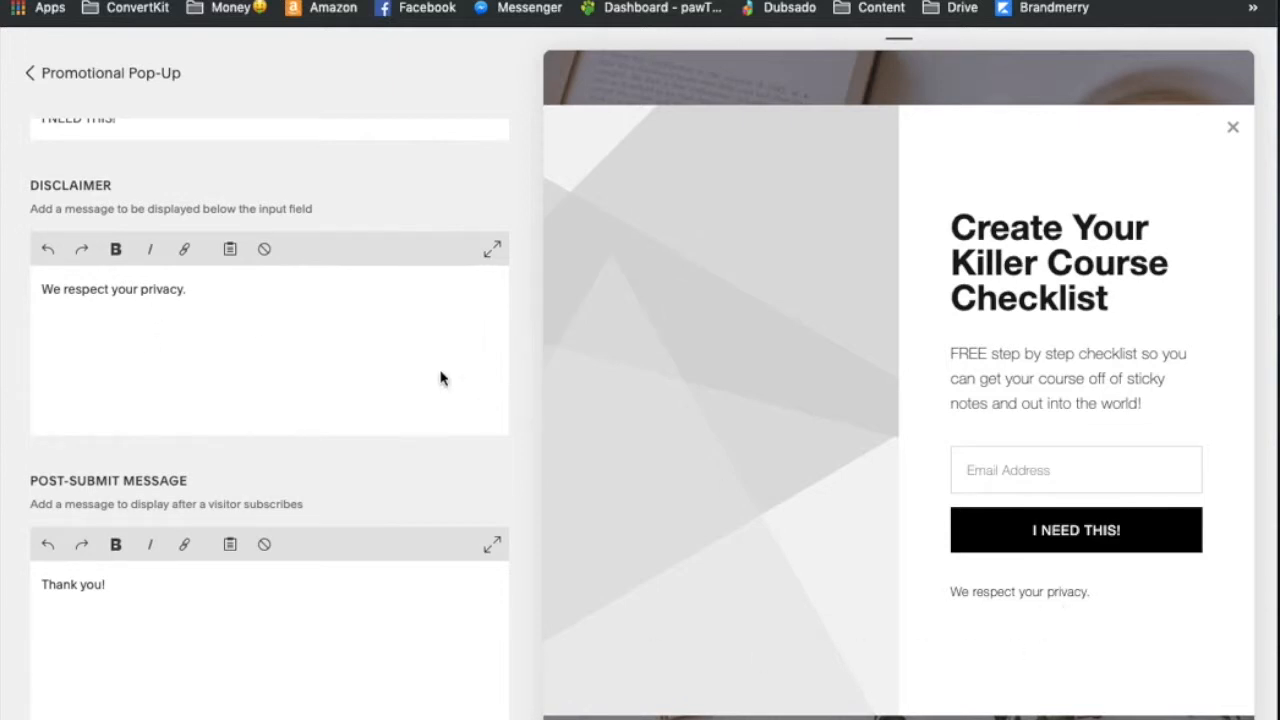
Make the post-submit message "Thank you for subscribing! Please go check your email for your ebook! It may take up to 15 minutes to land in your inbox!"
scroll(440, 374, "down", 2)
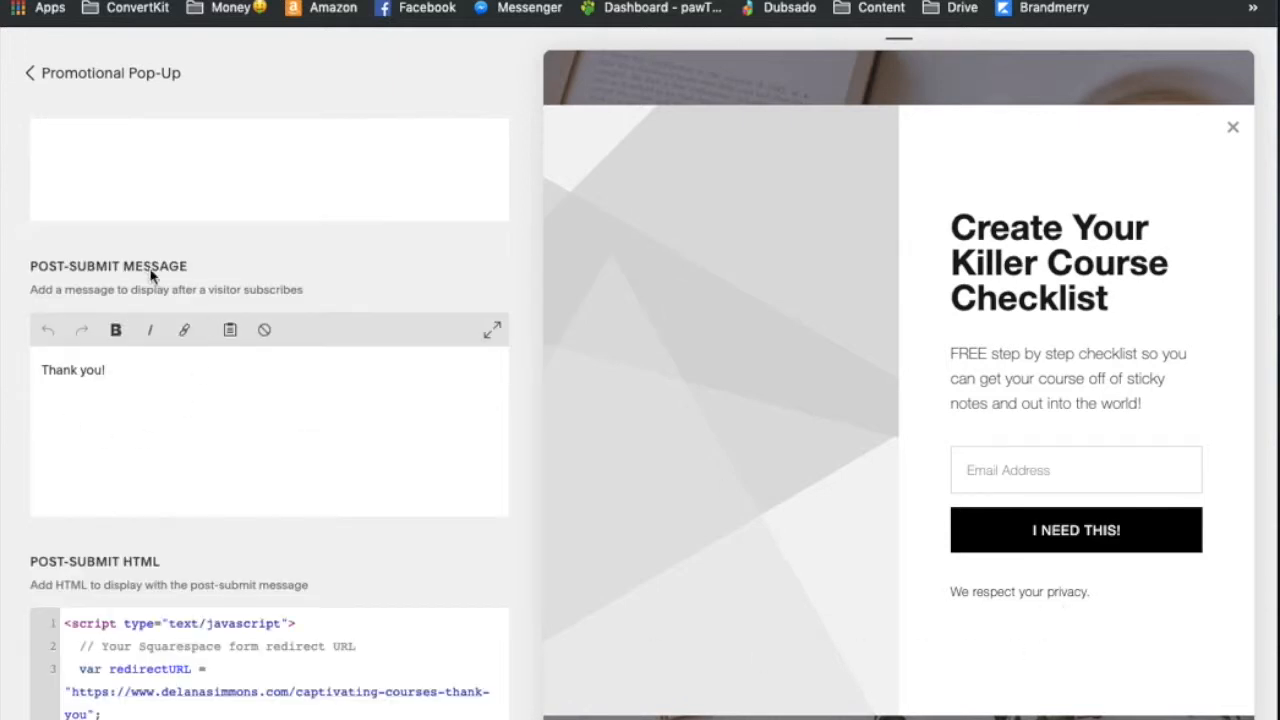
left_click(155, 390)
key("BackSpace")
type("for subscribing")
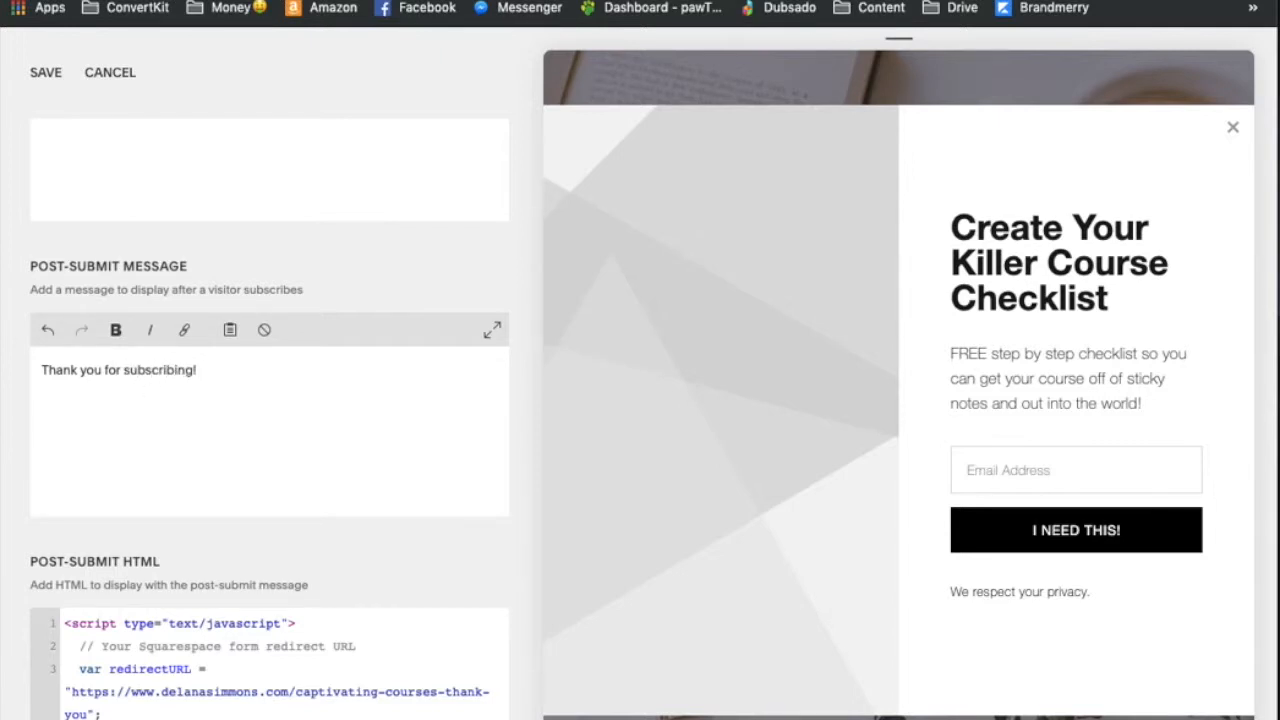
type("Please go check your email for your ebook! It may take up to 15 minutes to land in your inbox!")
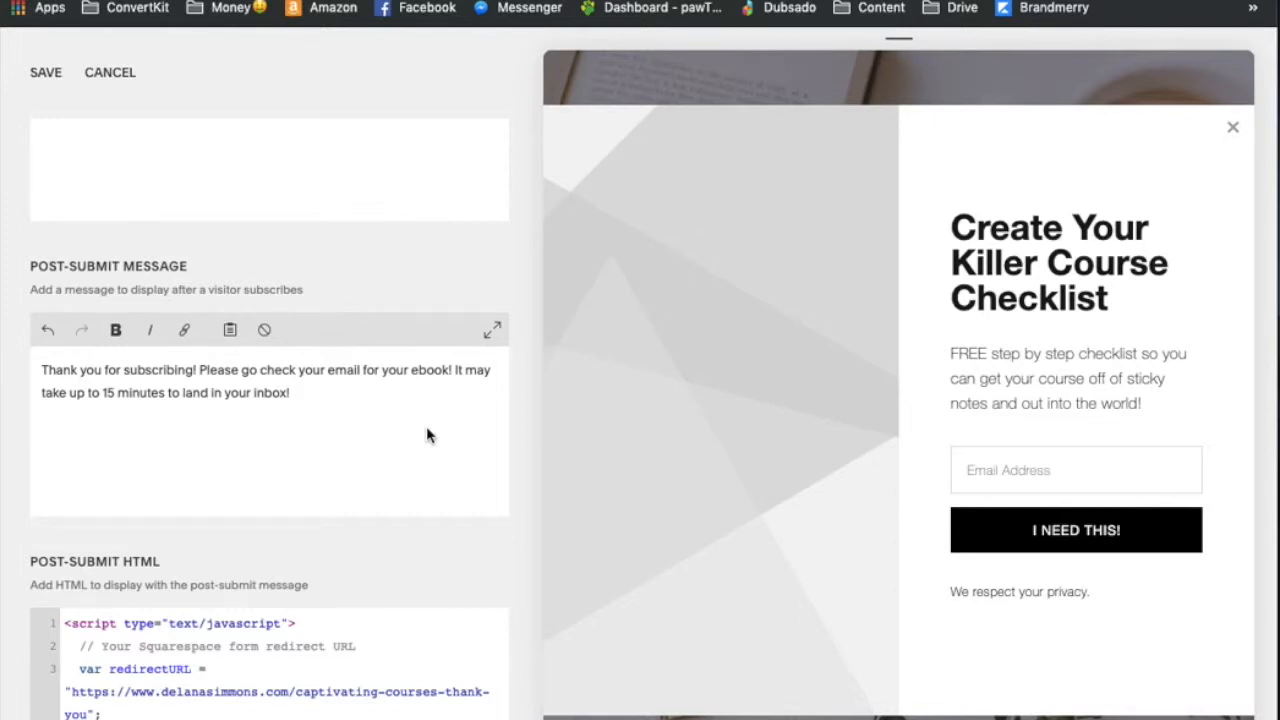
Check the redirect script in the post-submit HTML and save the Action settings
scroll(357, 463, "down", 4)
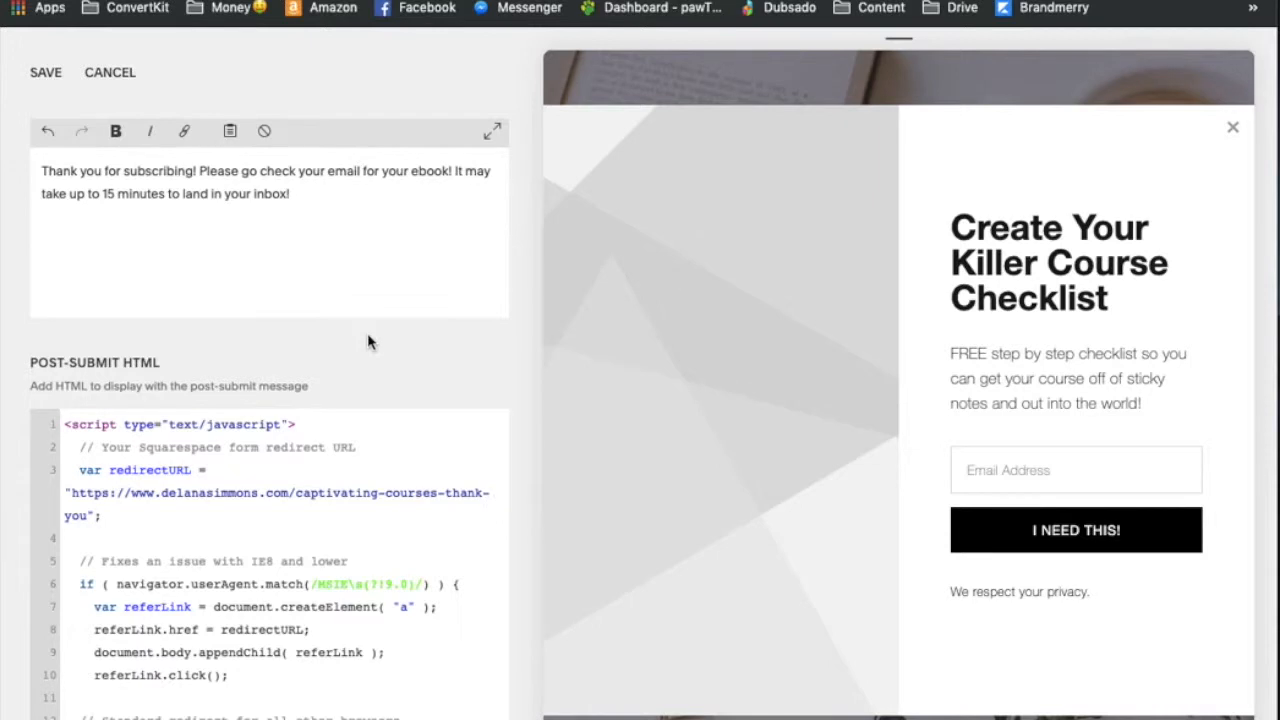
scroll(369, 340, "down", 1)
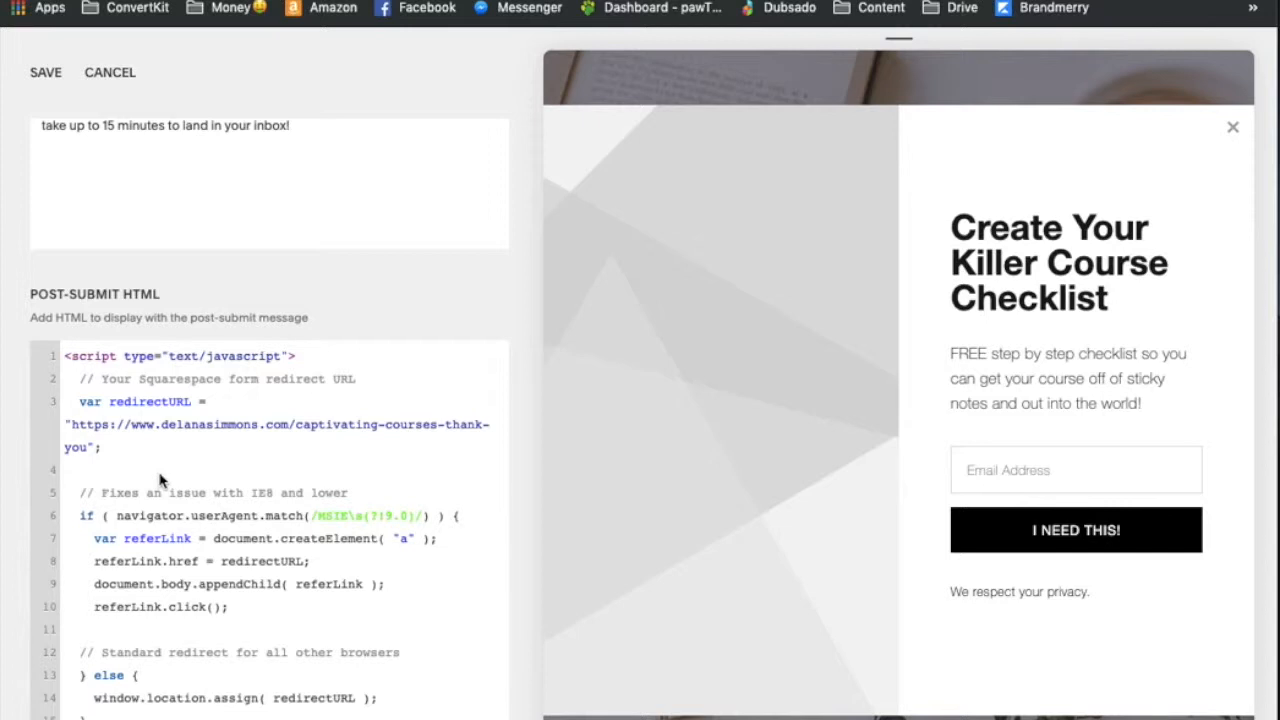
scroll(207, 374, "up", 10)
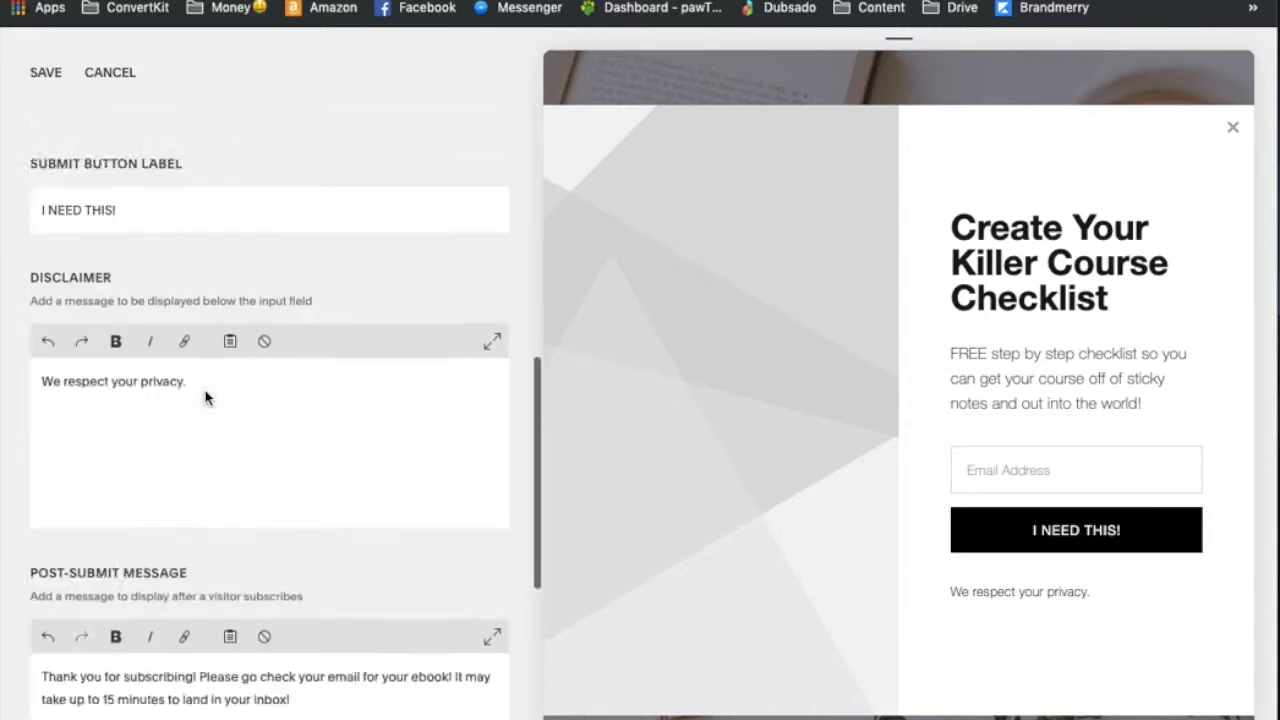
scroll(90, 330, "up", 3)
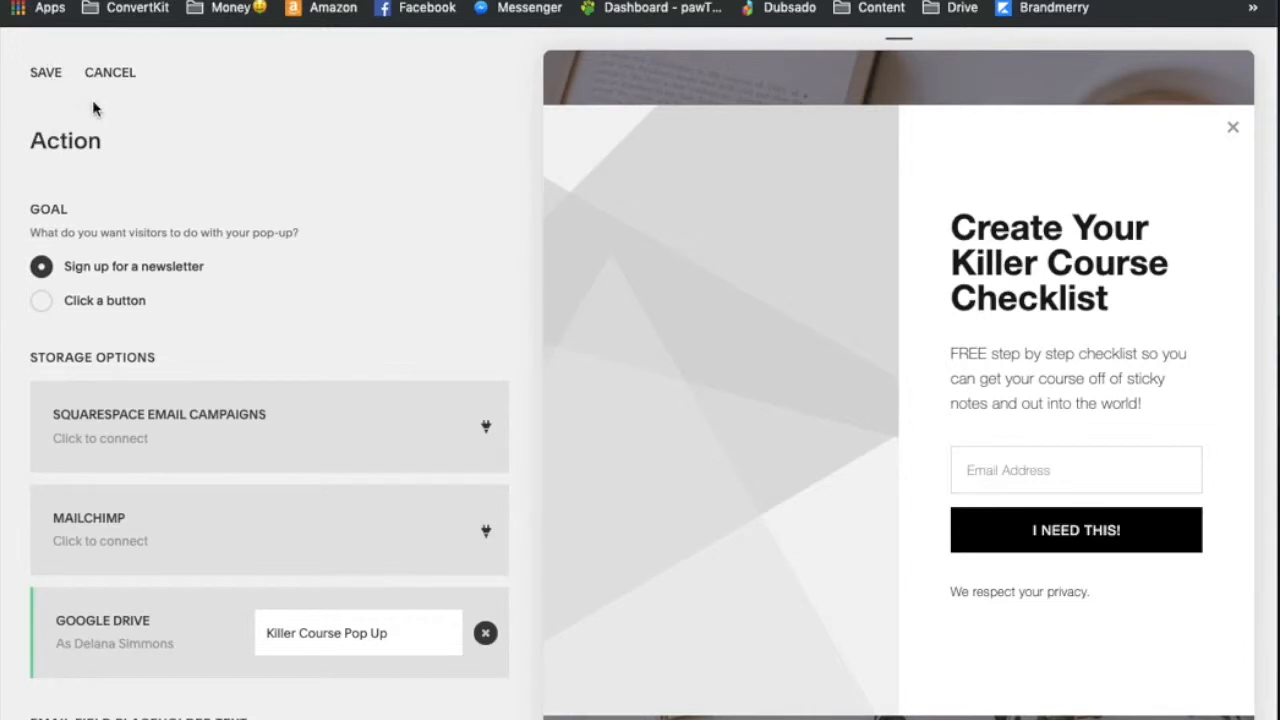
left_click(46, 74)
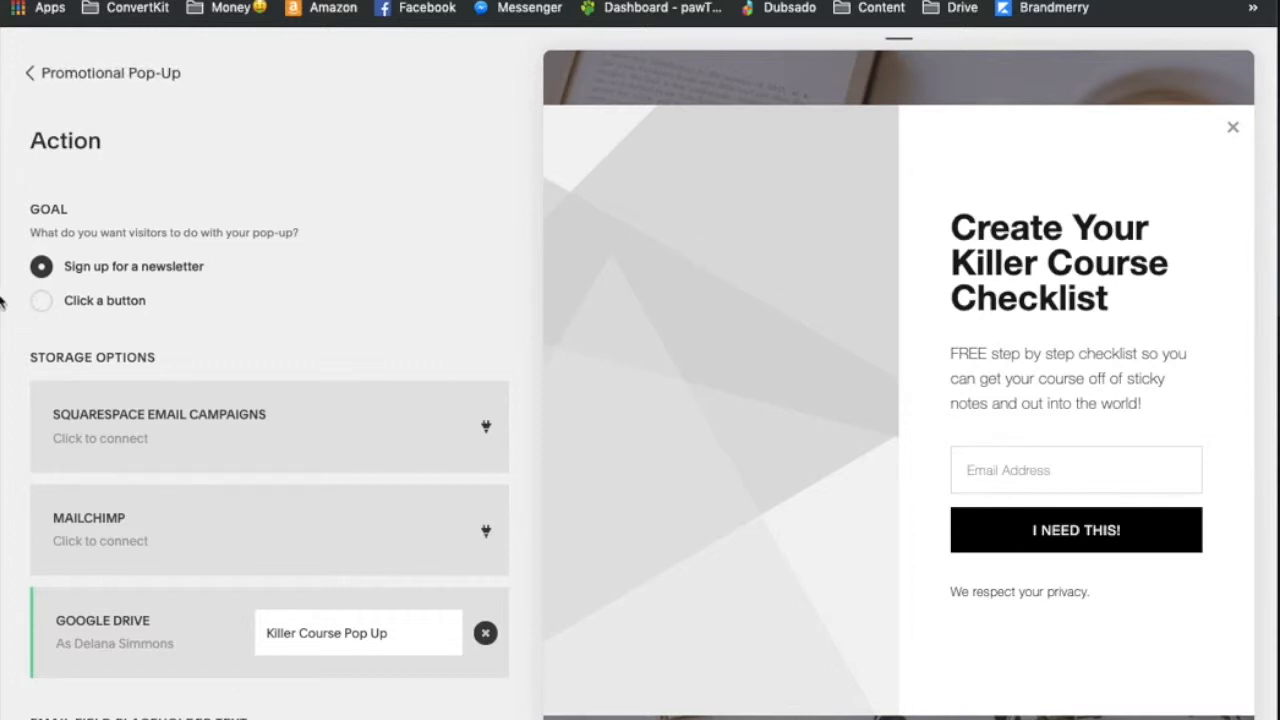
Change the pop-up headline to "Do you need more time in the day?" and the body to a FREE ebook offer saving 40 hours a month
left_click(30, 74)
scroll(240, 460, "down", 4)
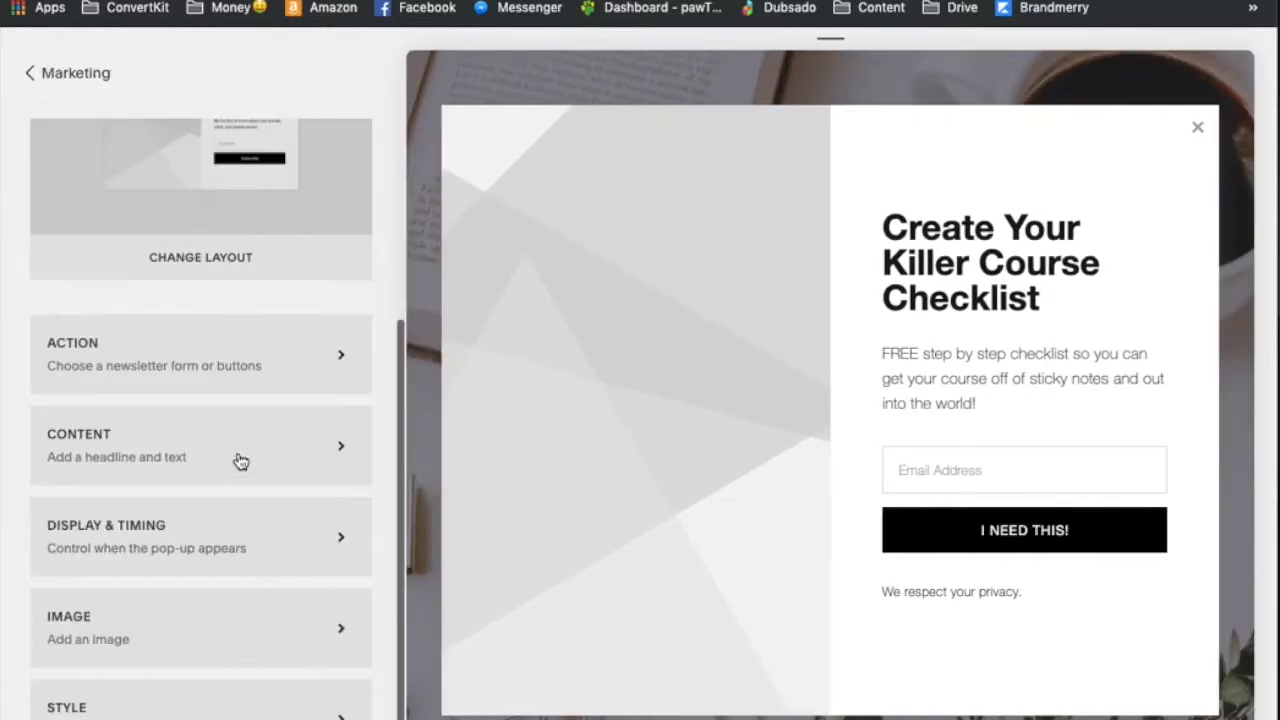
left_click(163, 451)
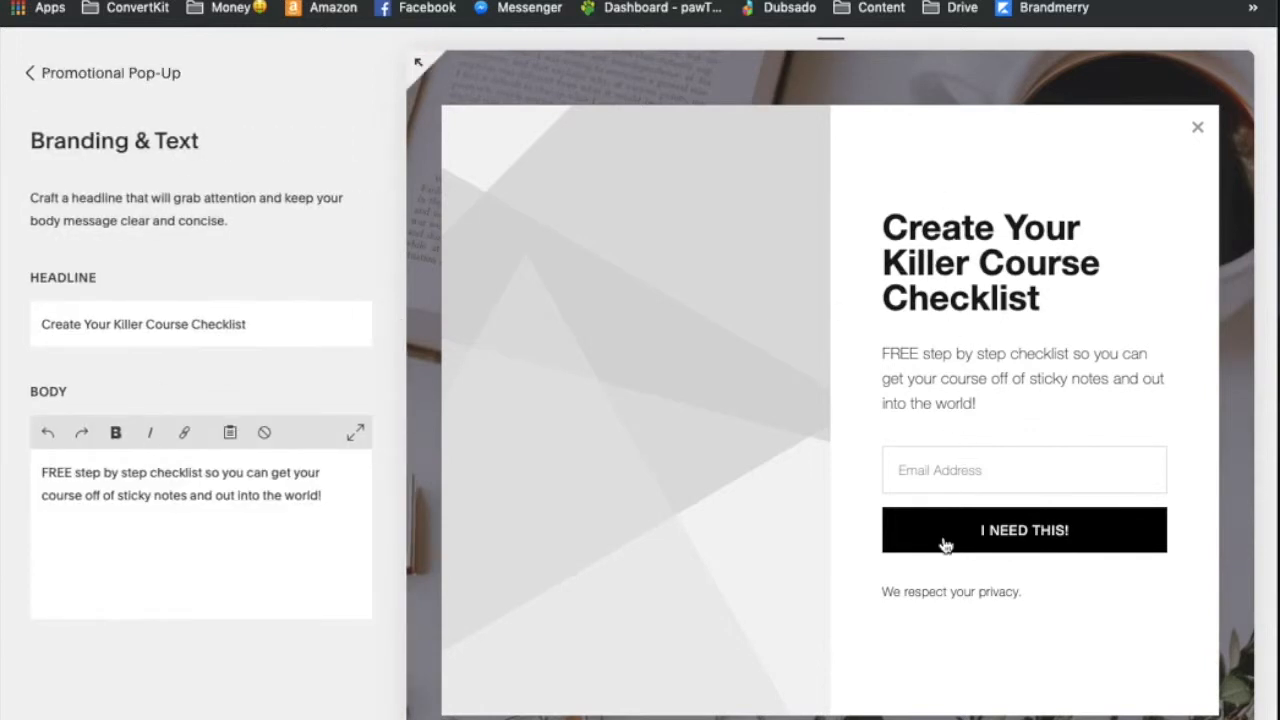
triple_click(269, 323)
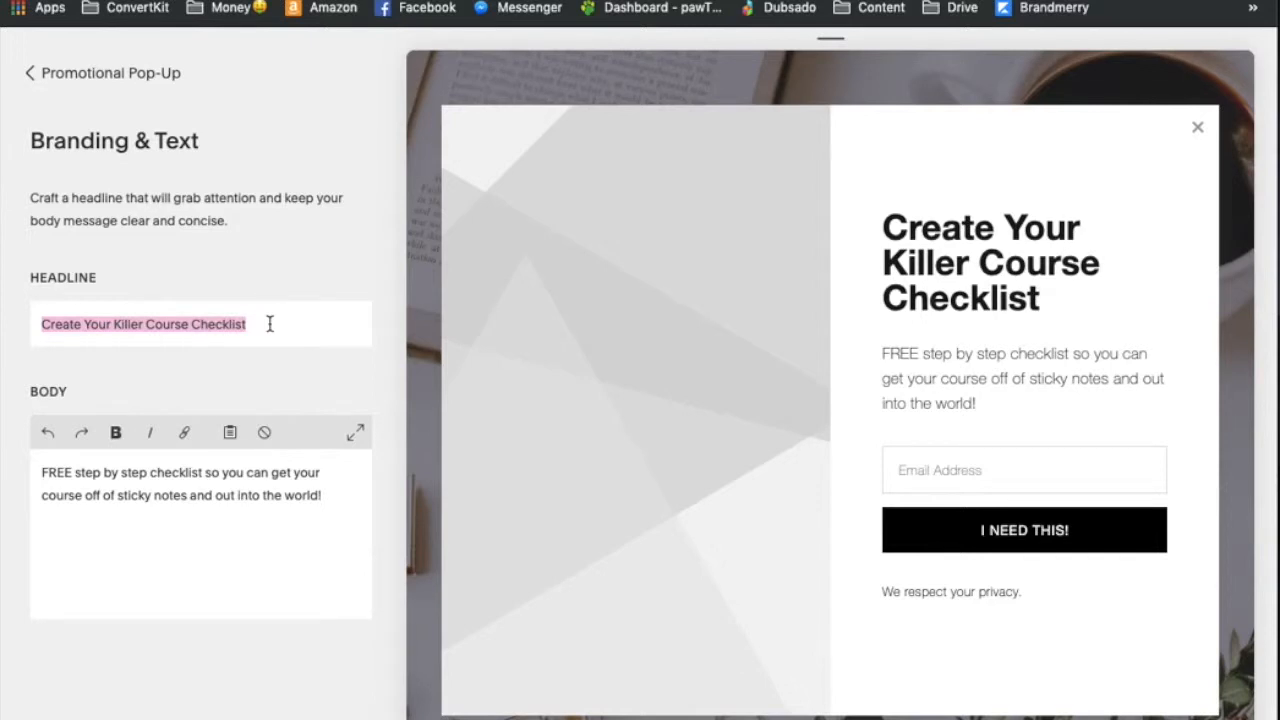
type("Do you need more time in the day?")
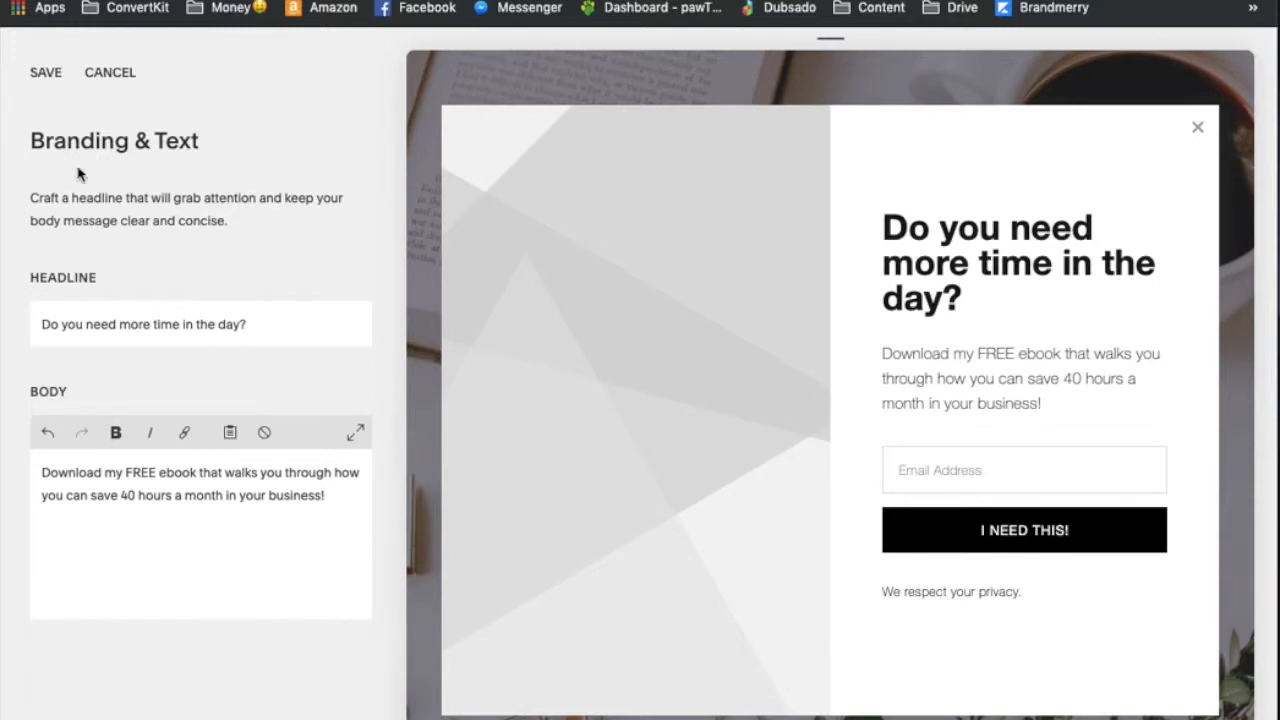
left_click(40, 74)
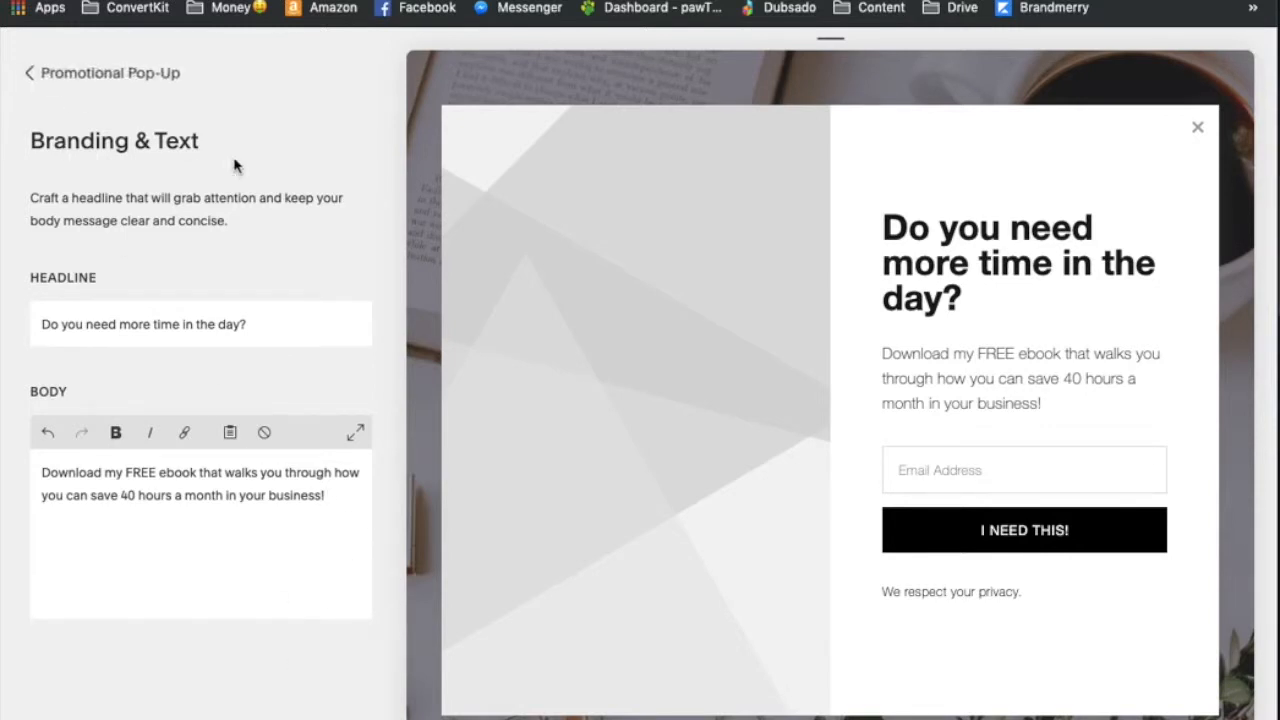
Open the pop-up's Display & Timing settings and review the page, timing and frequency options
left_click(33, 74)
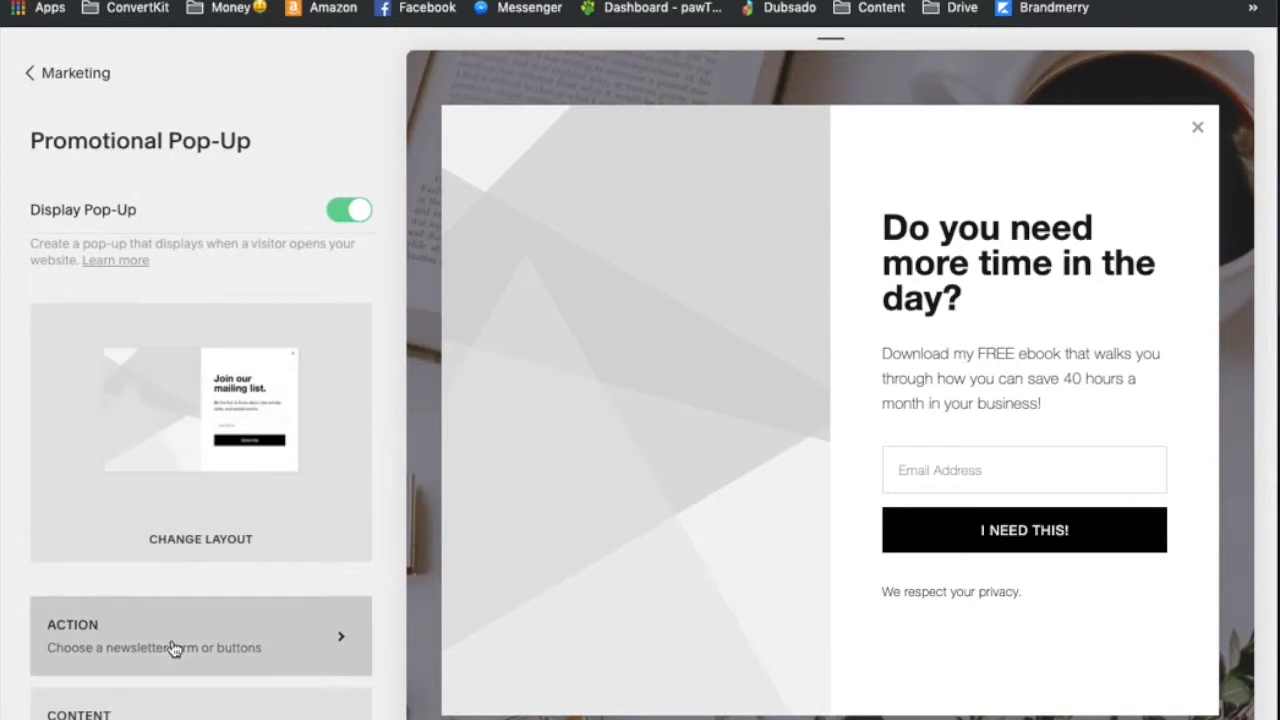
scroll(171, 648, "down", 3)
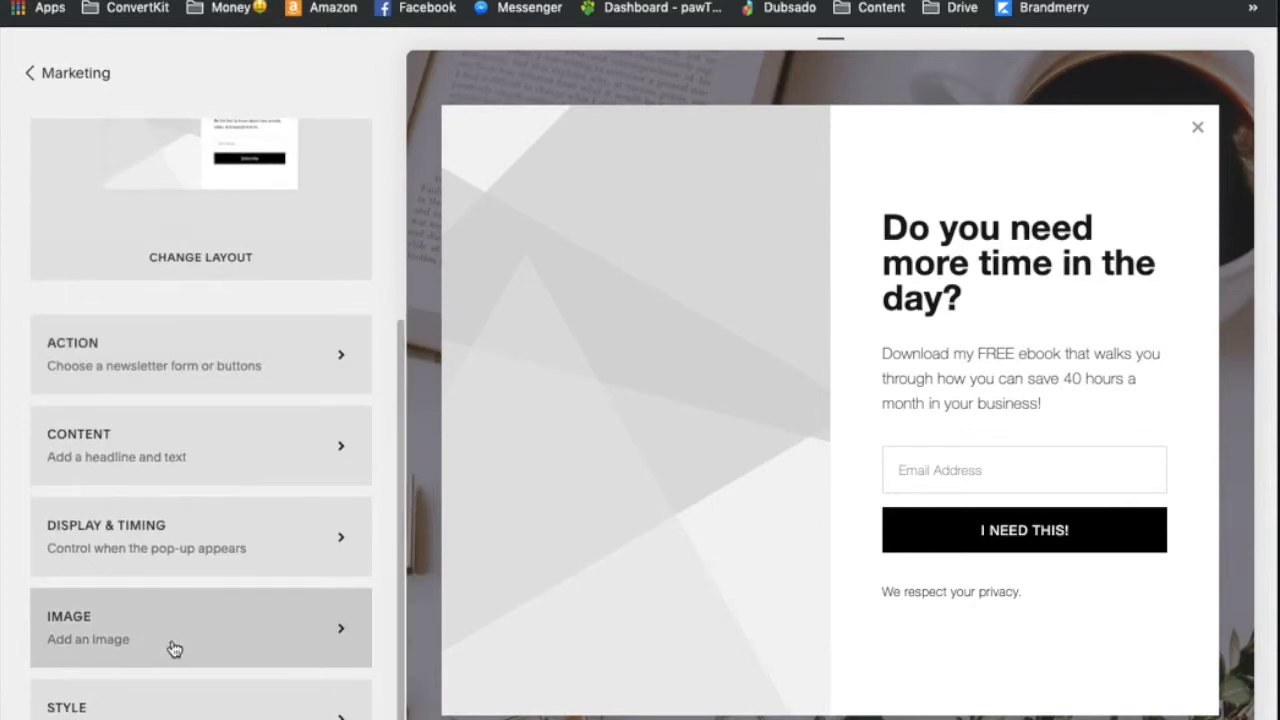
left_click(163, 535)
scroll(222, 345, "down", 3)
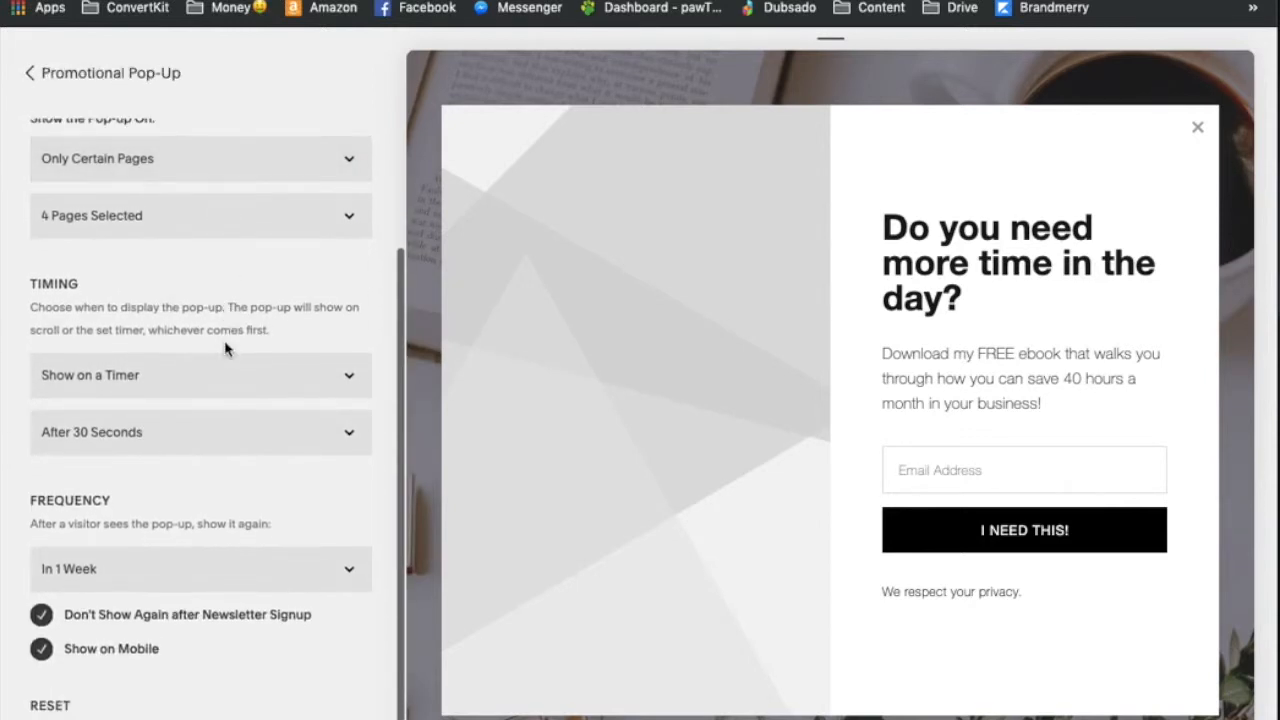
scroll(225, 348, "up", 1)
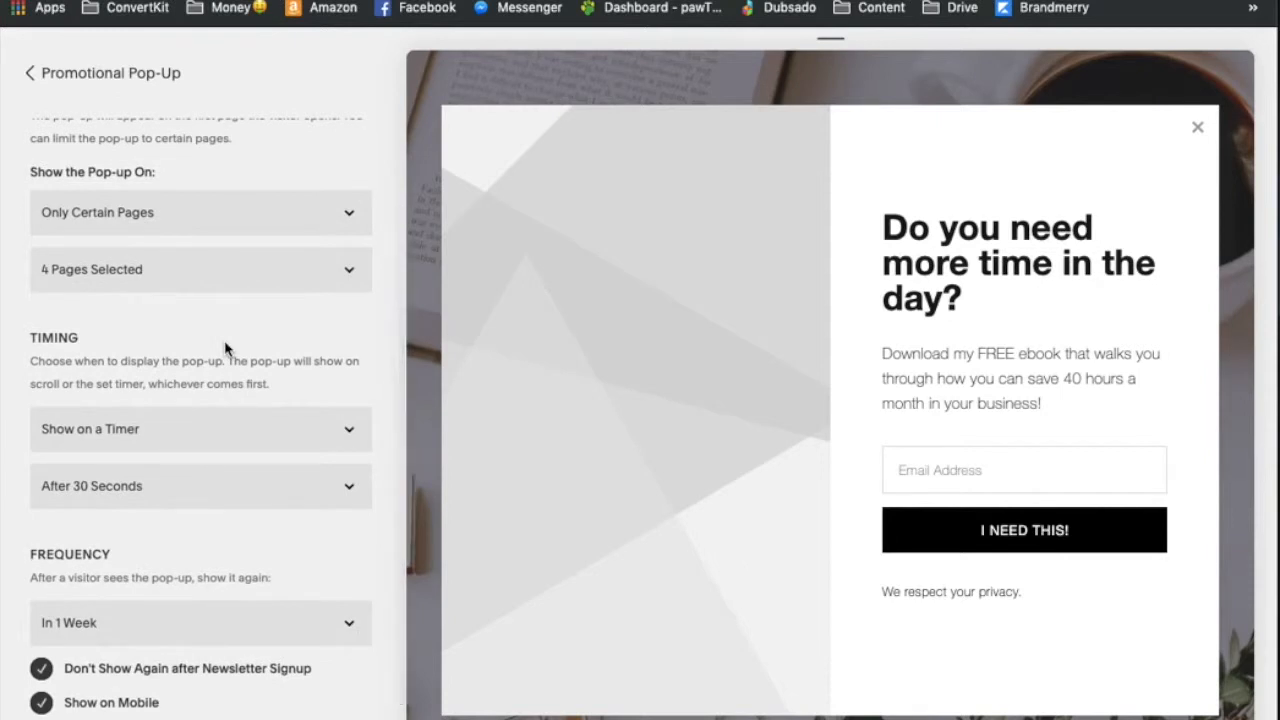
scroll(225, 348, "up", 1)
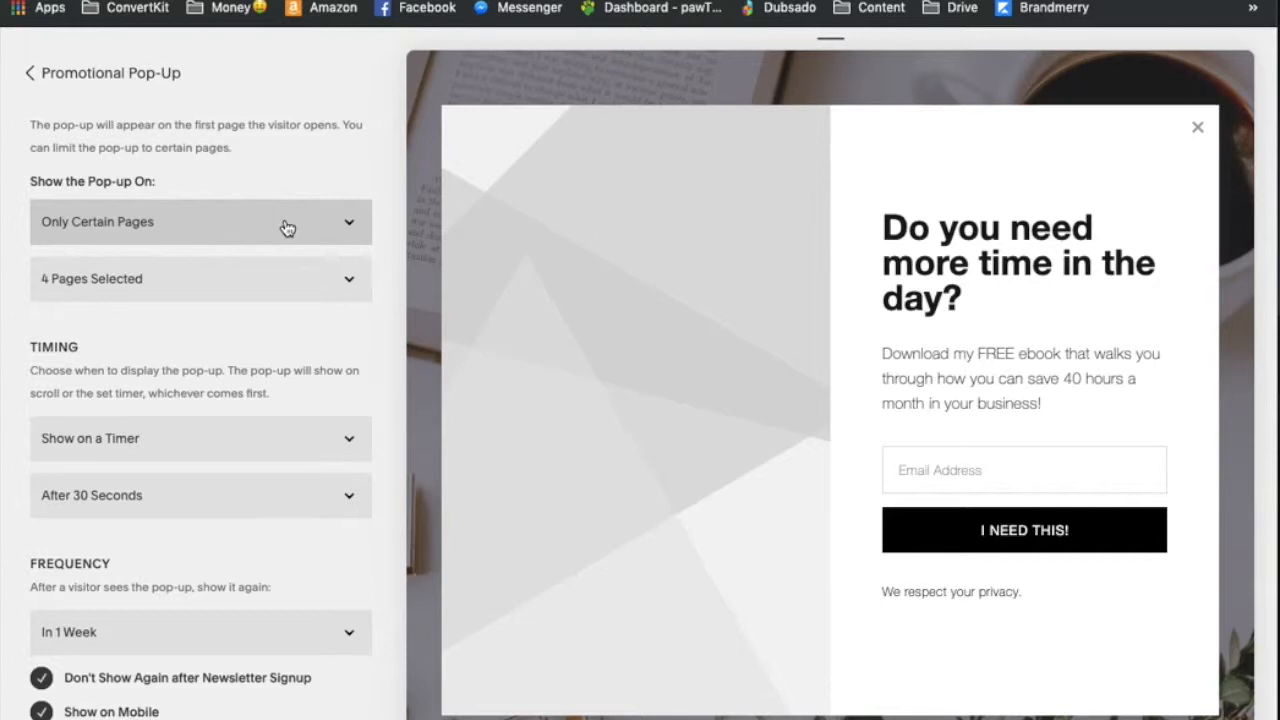
Look through the site's page list to check which pages are selected to show the pop-up
left_click(316, 284)
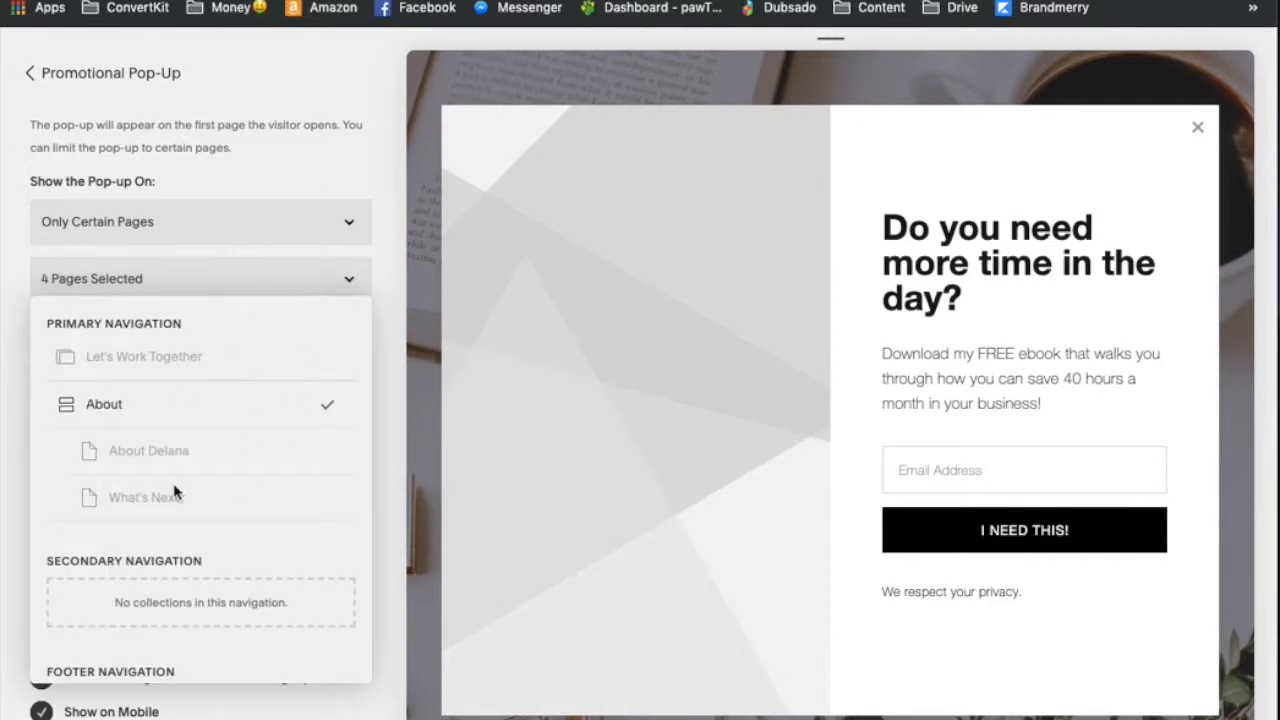
scroll(200, 508, "down", 3)
scroll(200, 511, "down", 3)
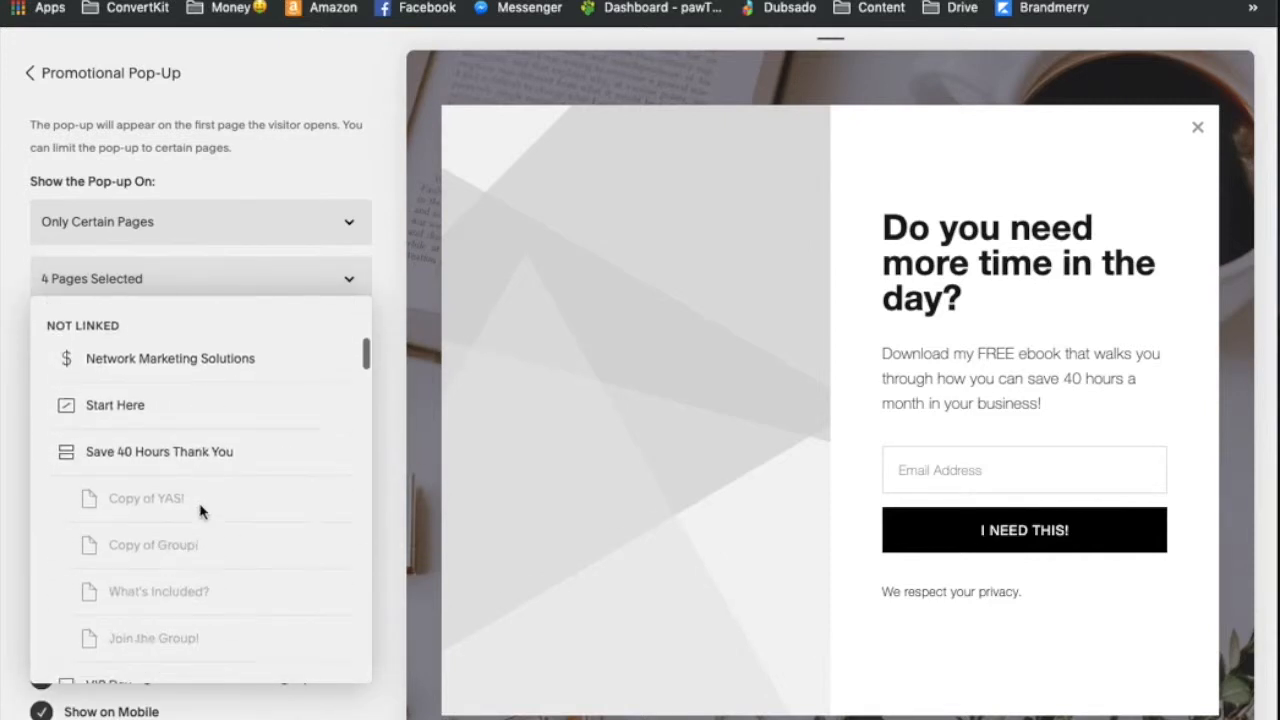
scroll(200, 511, "up", 6)
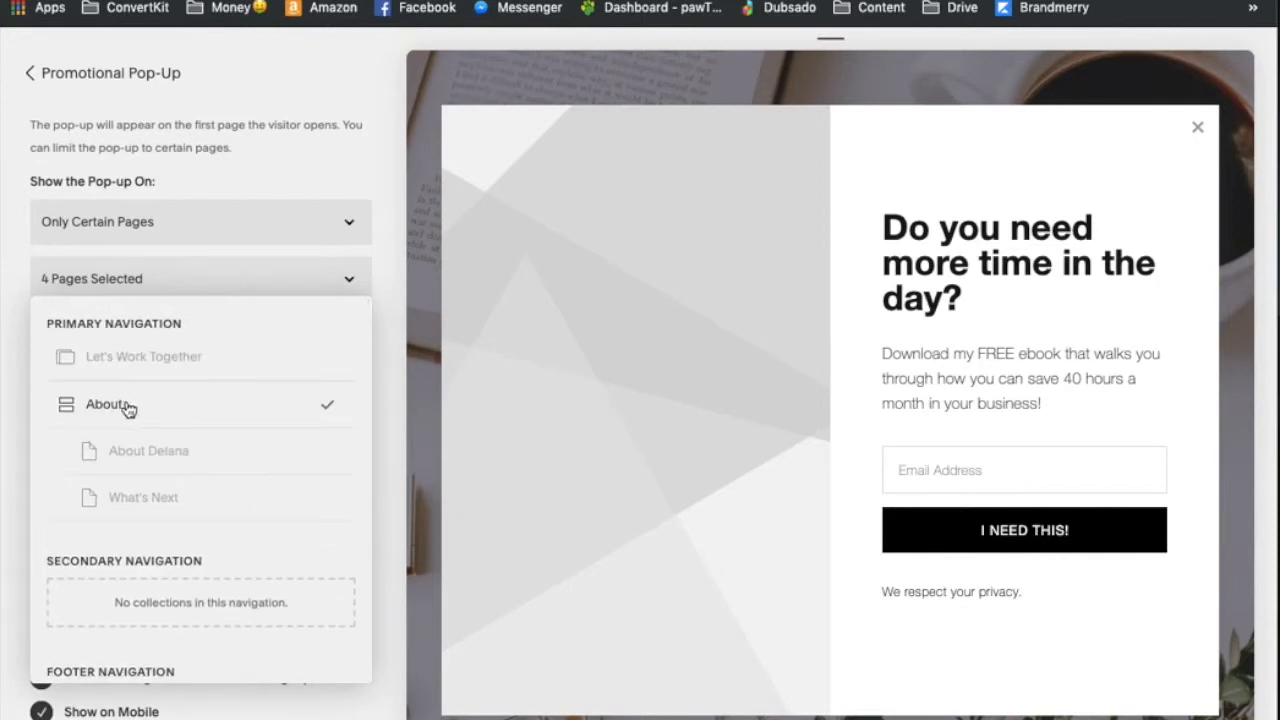
scroll(290, 450, "down", 5)
scroll(221, 522, "down", 8)
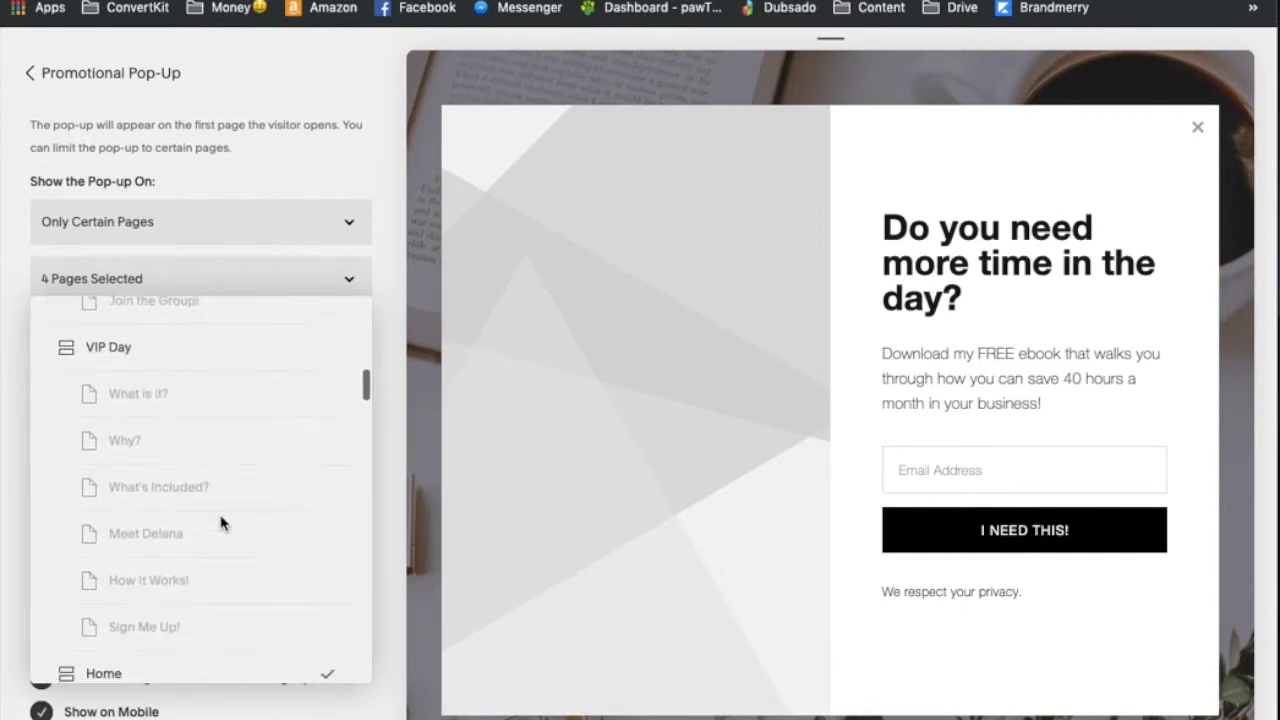
scroll(221, 522, "up", 2)
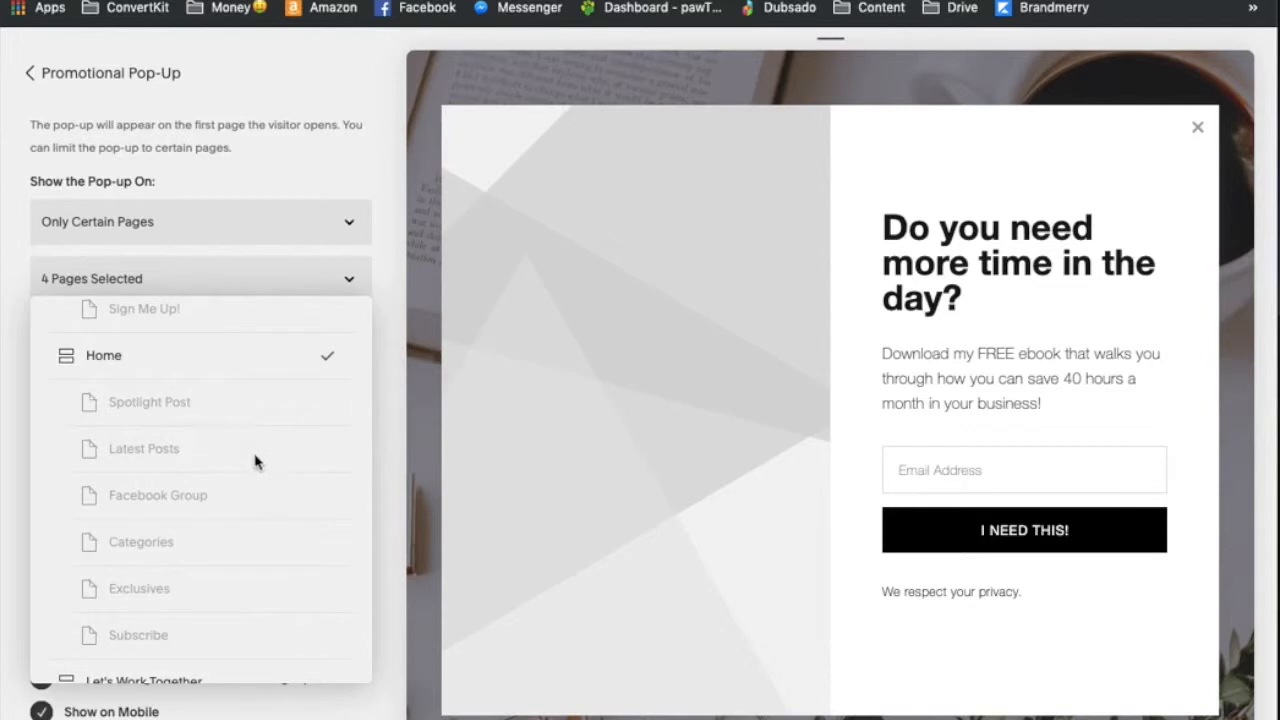
scroll(254, 460, "down", 6)
scroll(254, 464, "down", 10)
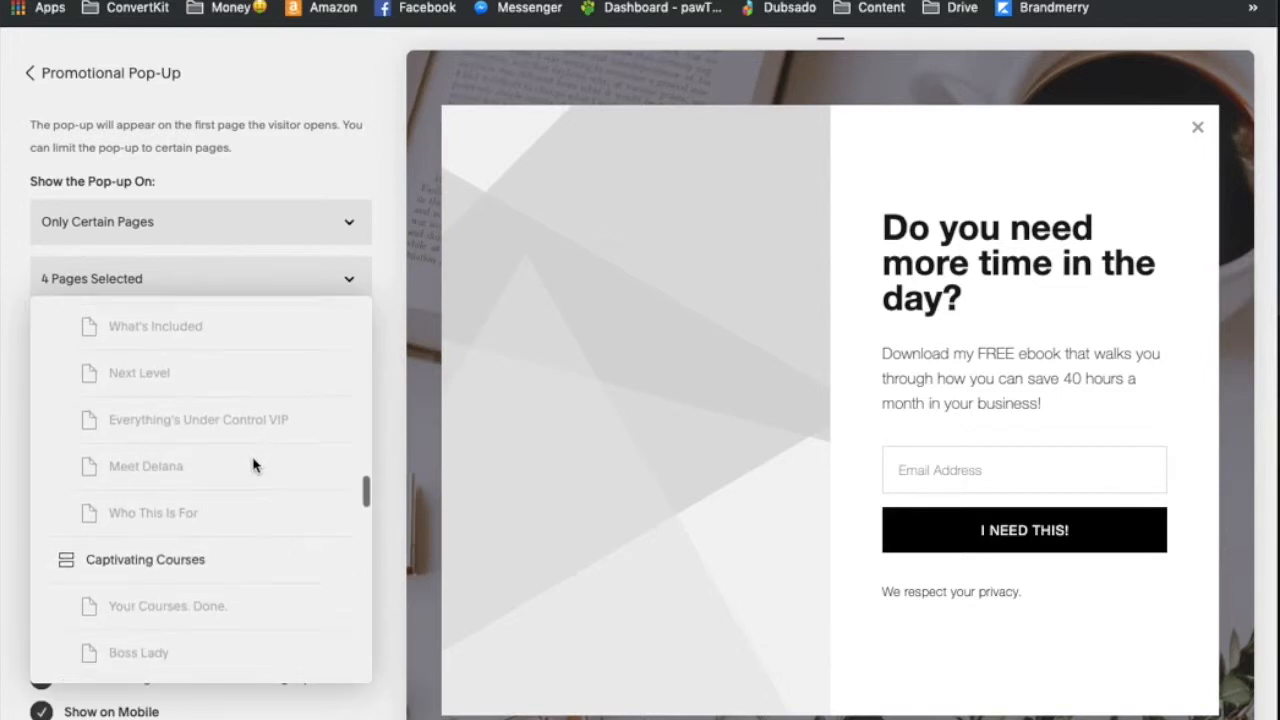
scroll(253, 465, "down", 15)
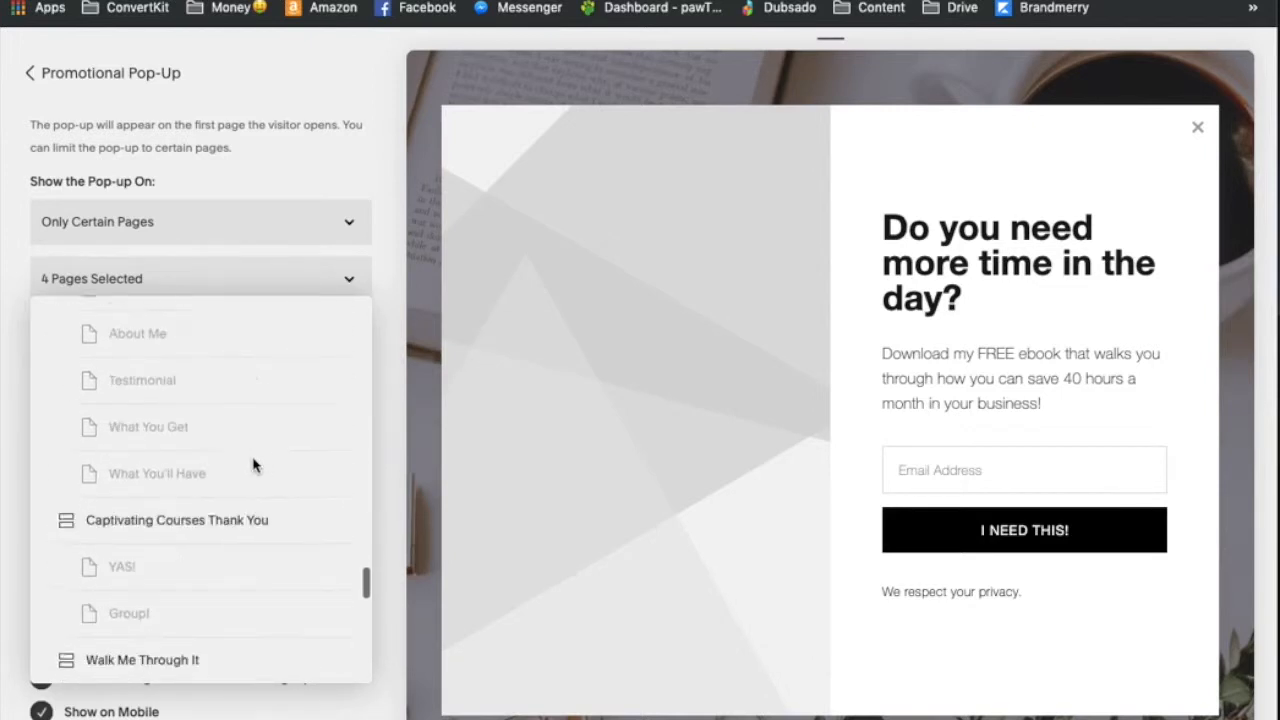
scroll(253, 460, "down", 1)
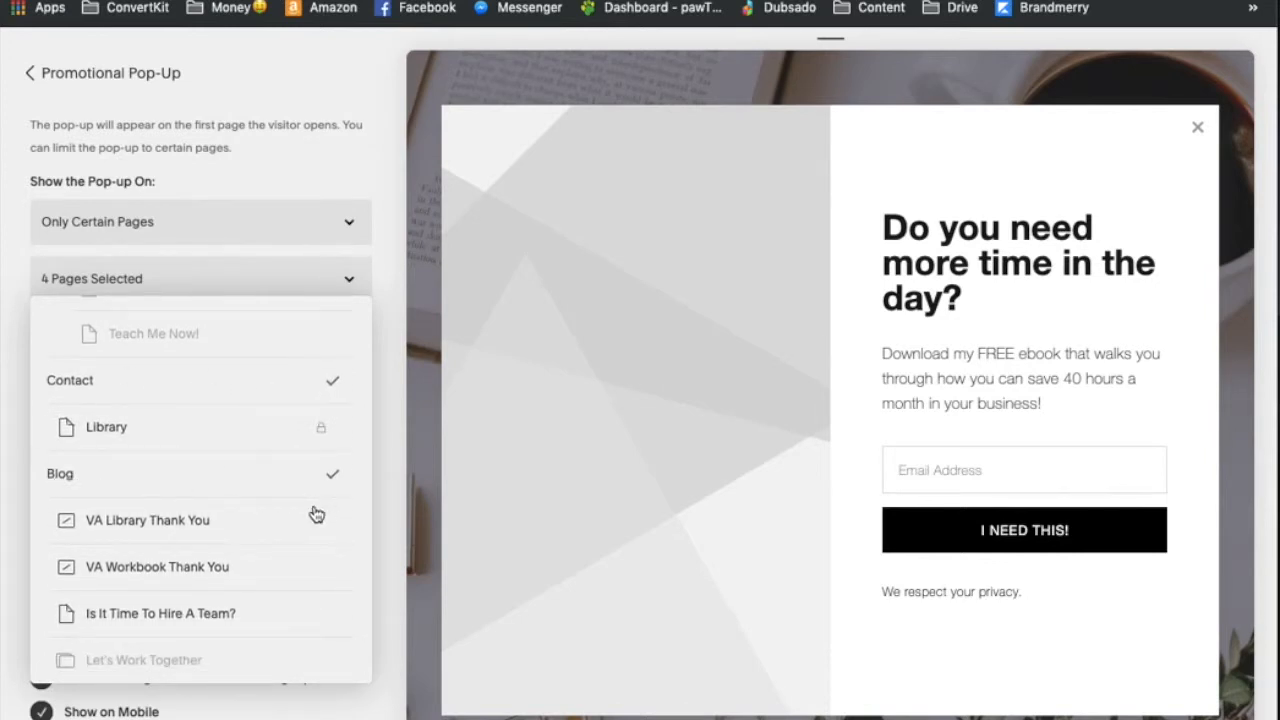
scroll(270, 545, "down", 5)
scroll(268, 543, "up", 20)
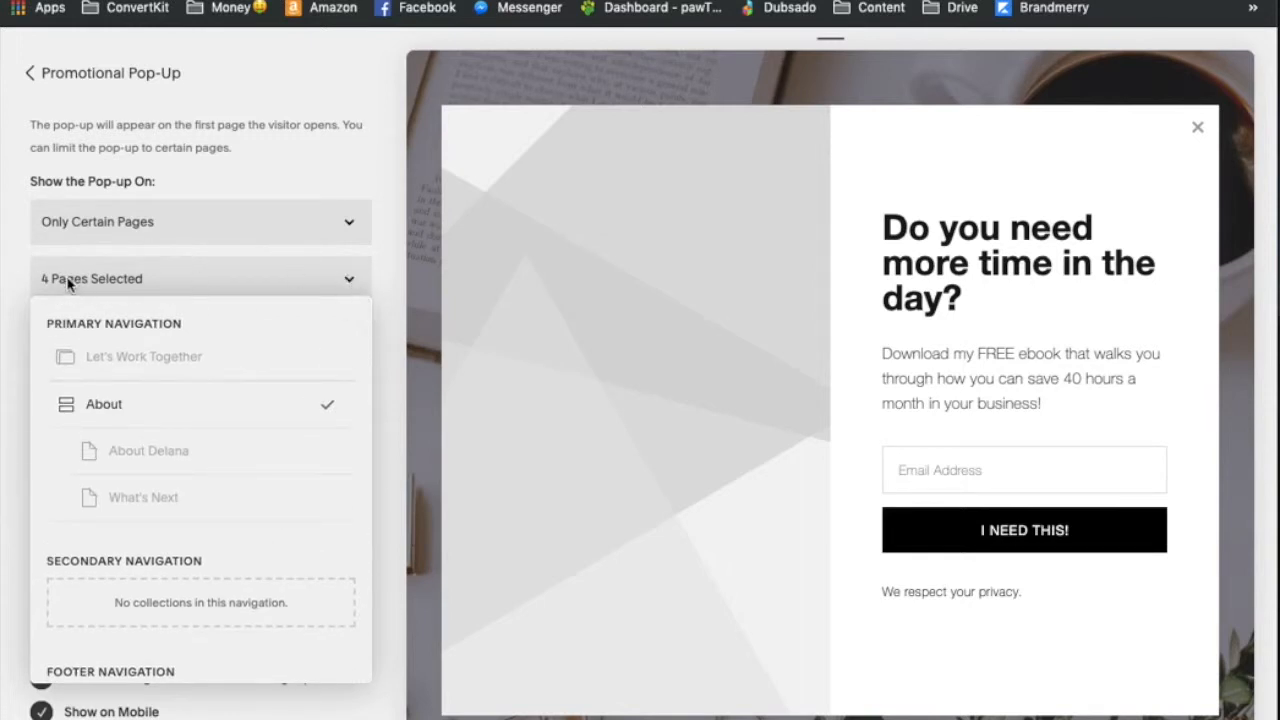
left_click(350, 281)
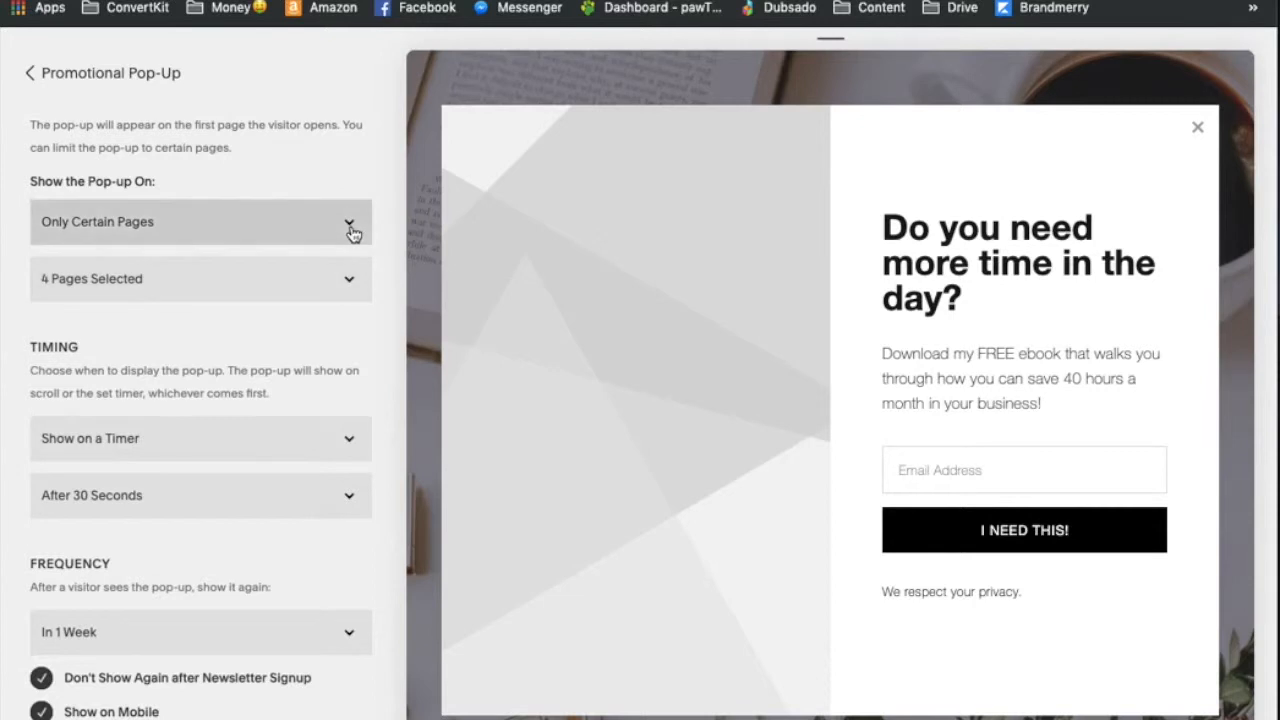
Review the available choices for where the pop-up shows, when it triggers and how often it reappears
left_click(350, 226)
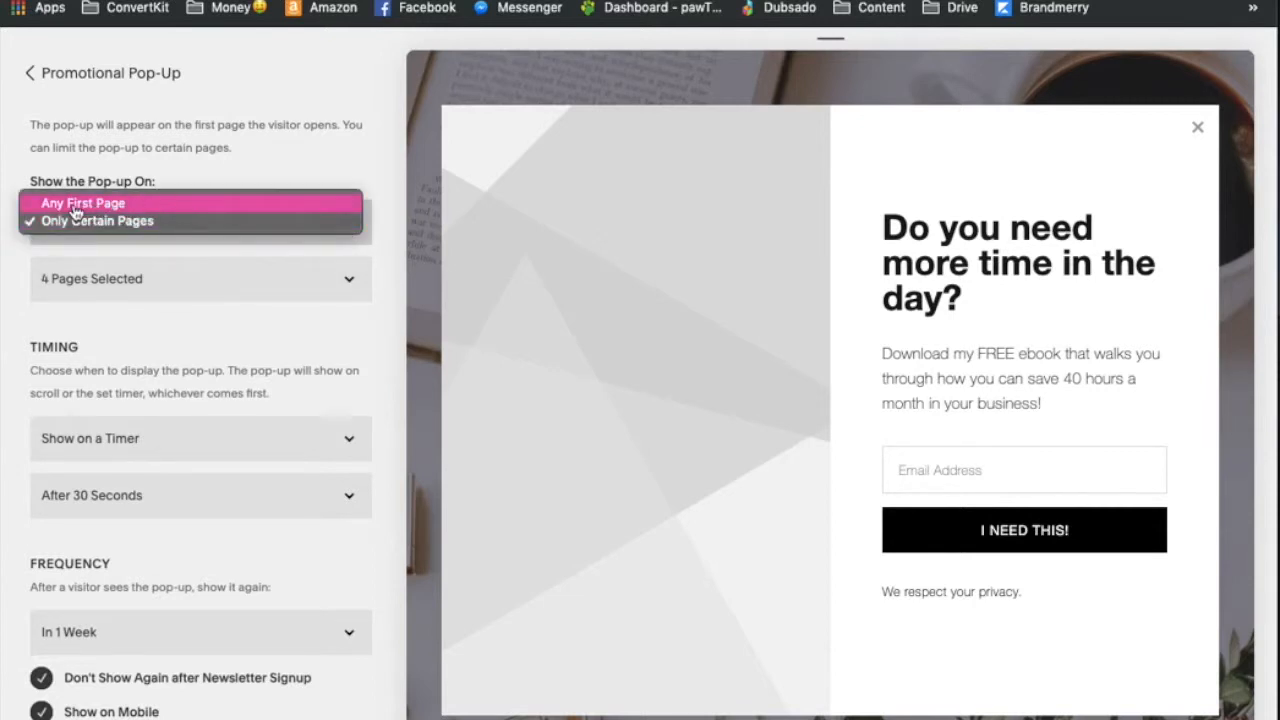
left_click(396, 226)
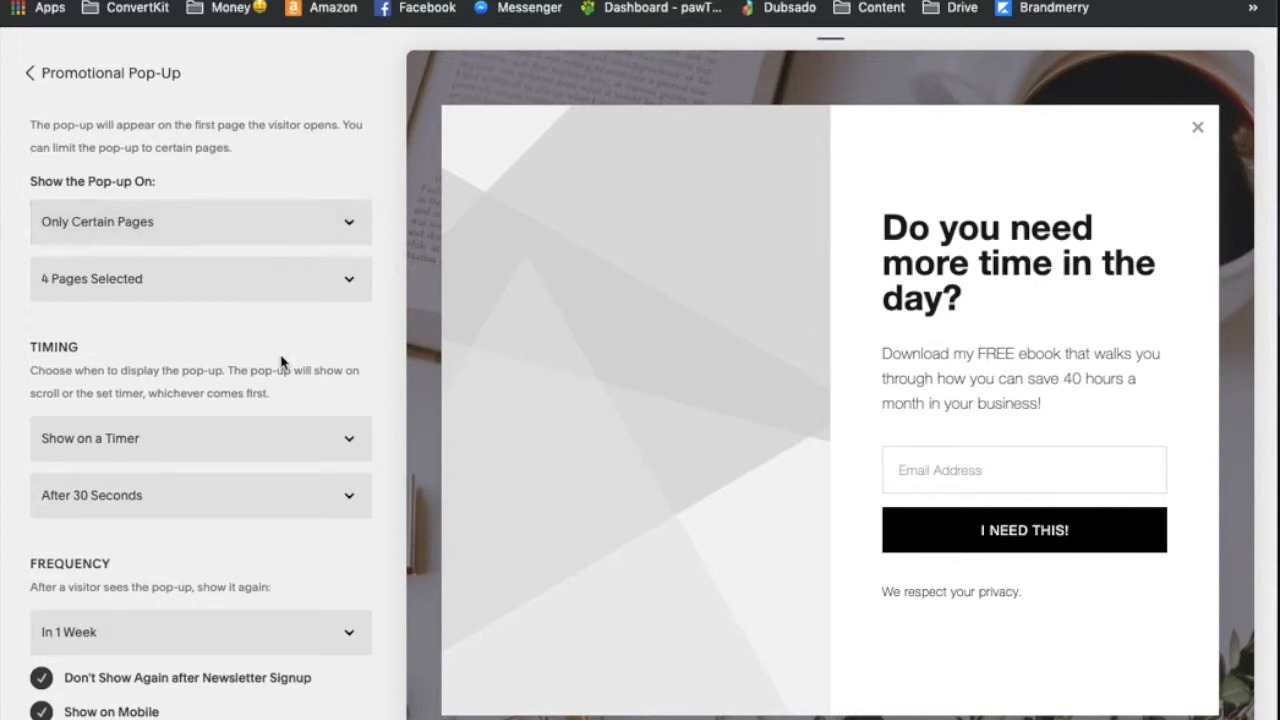
scroll(378, 390, "down", 3)
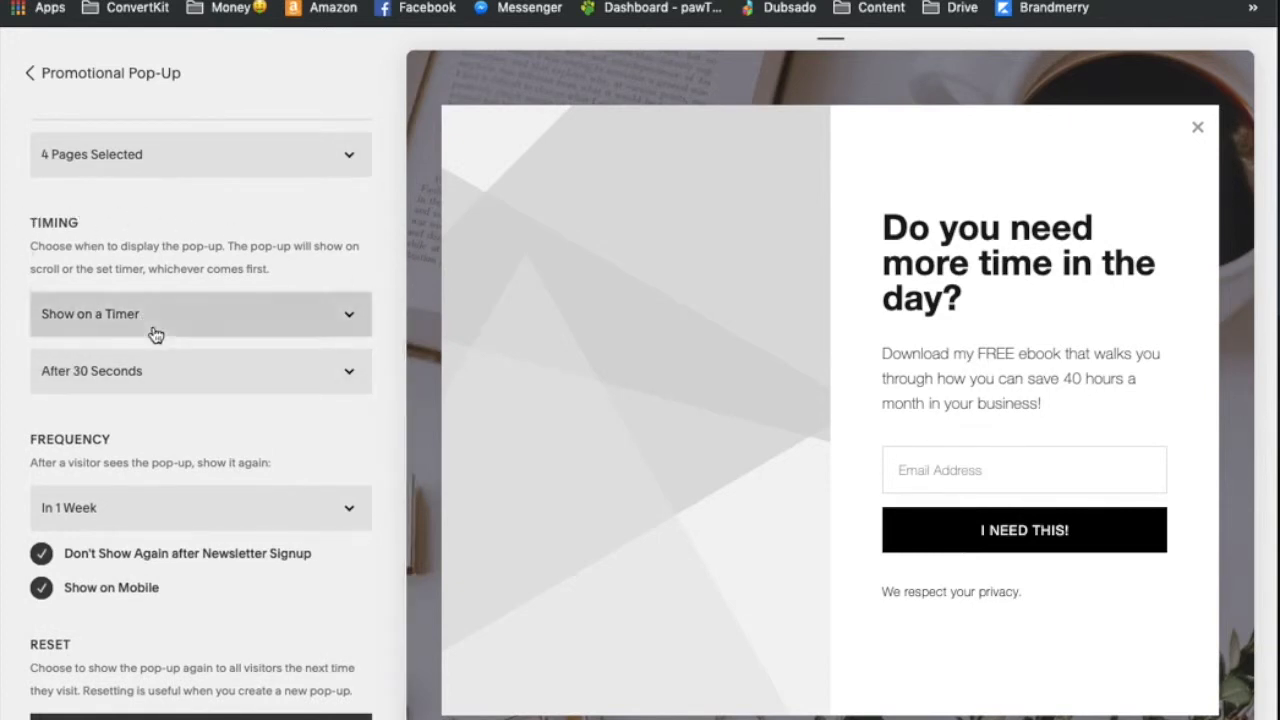
left_click(201, 314)
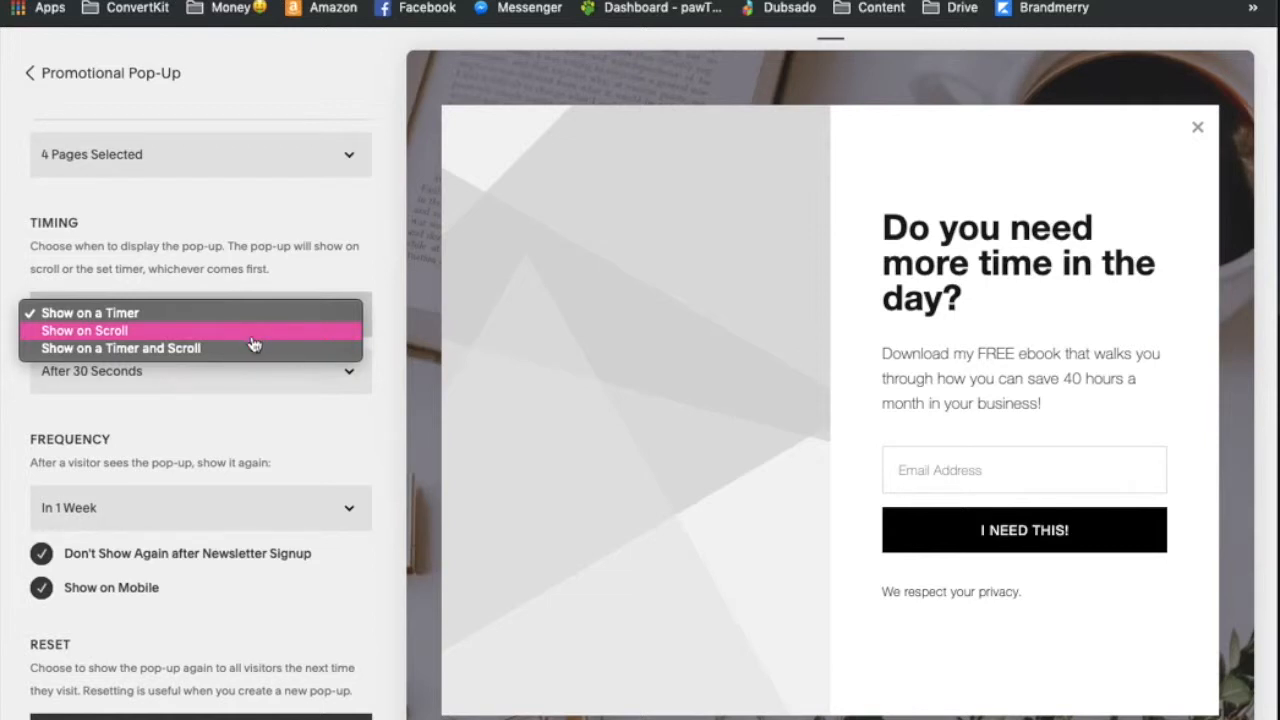
left_click(387, 322)
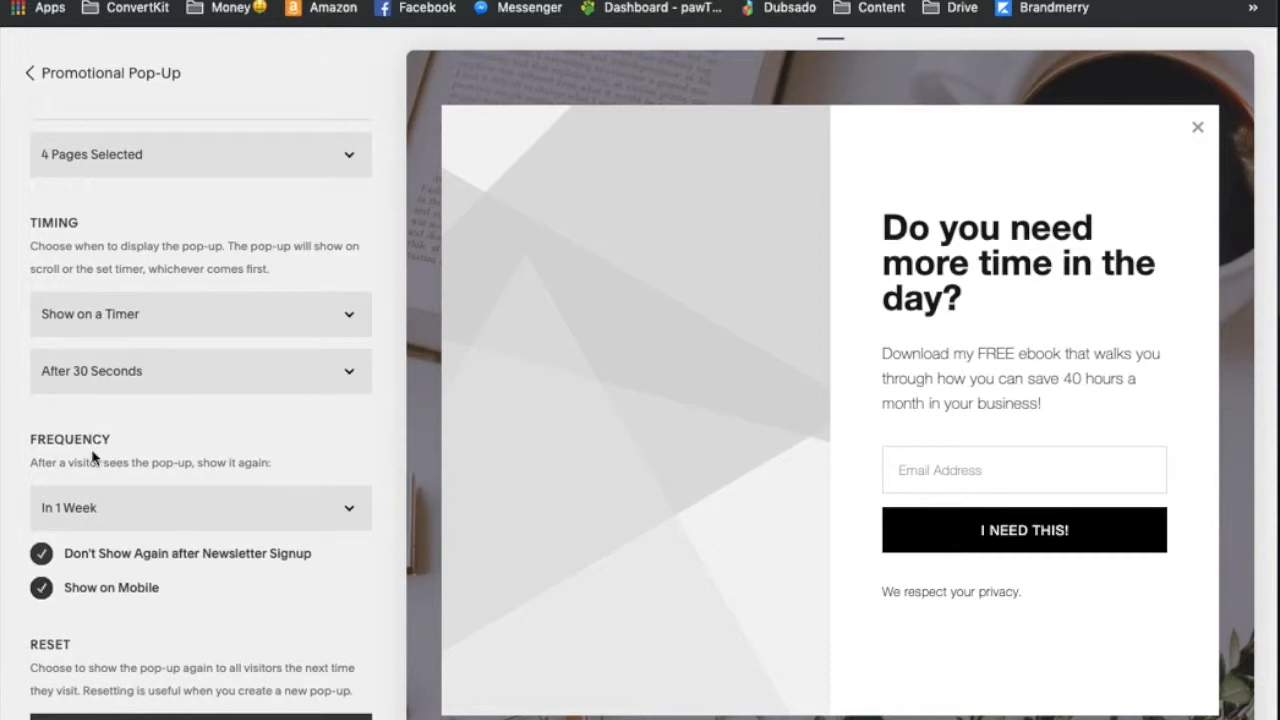
left_click(350, 513)
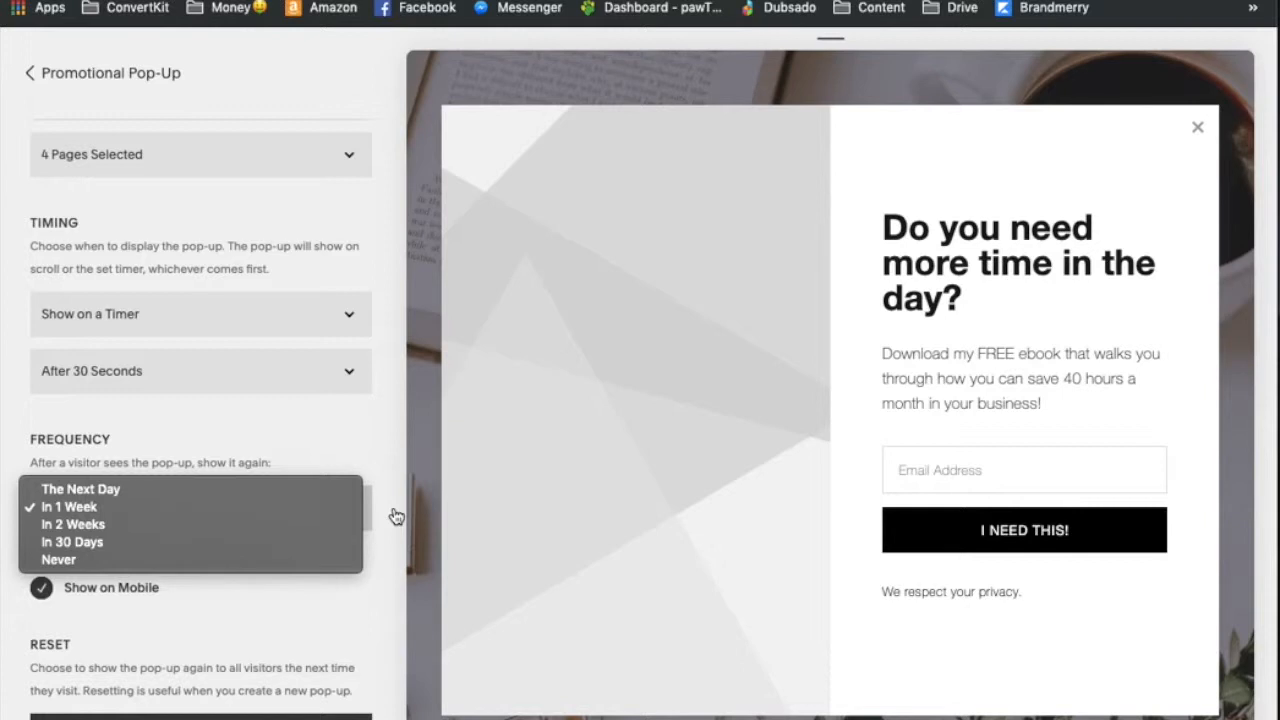
left_click(379, 453)
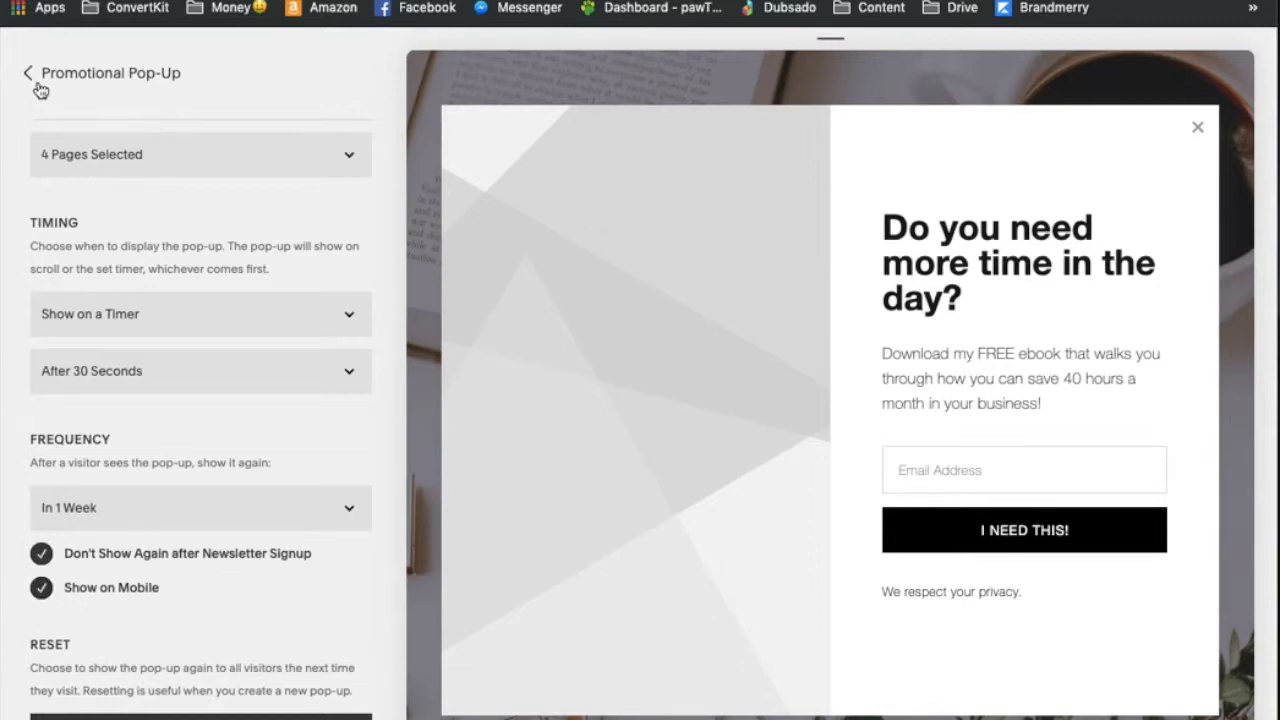
scroll(77, 236, "up", 3)
scroll(97, 352, "down", 3)
scroll(97, 352, "up", 3)
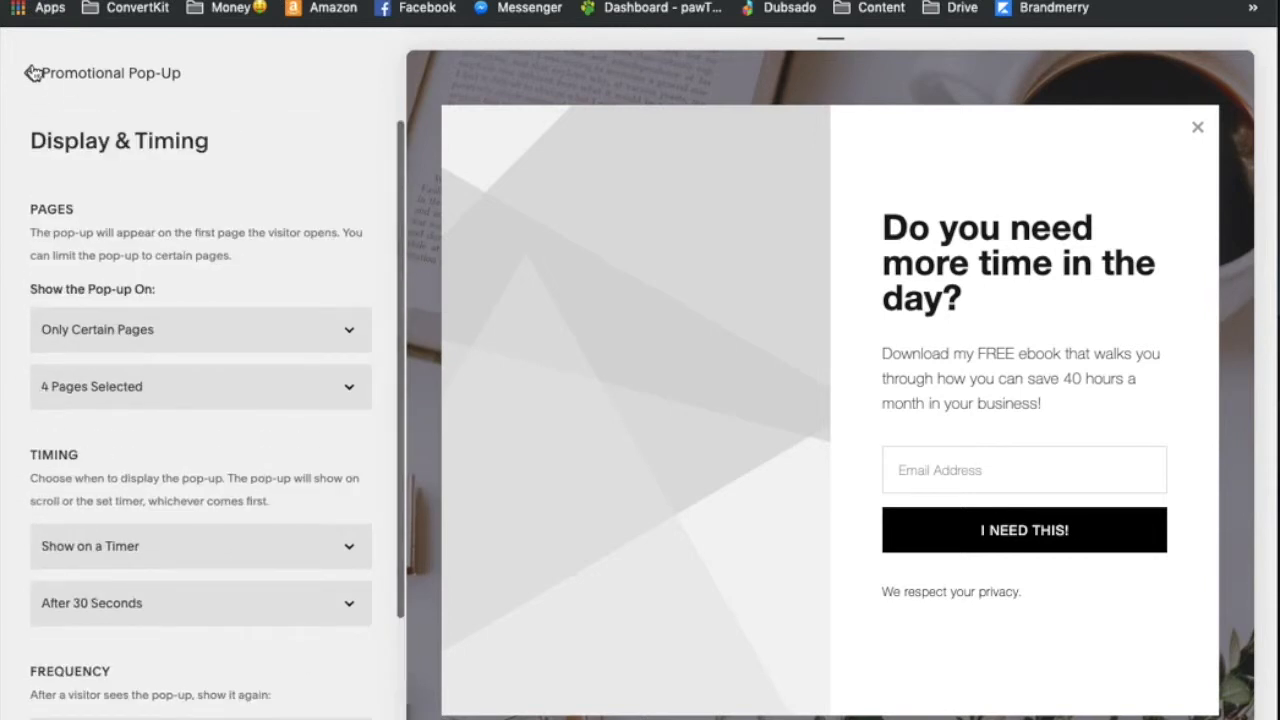
Add the "How to Save 40 Hours a Month in Your Business" ebook cover as the pop-up's image
left_click(33, 73)
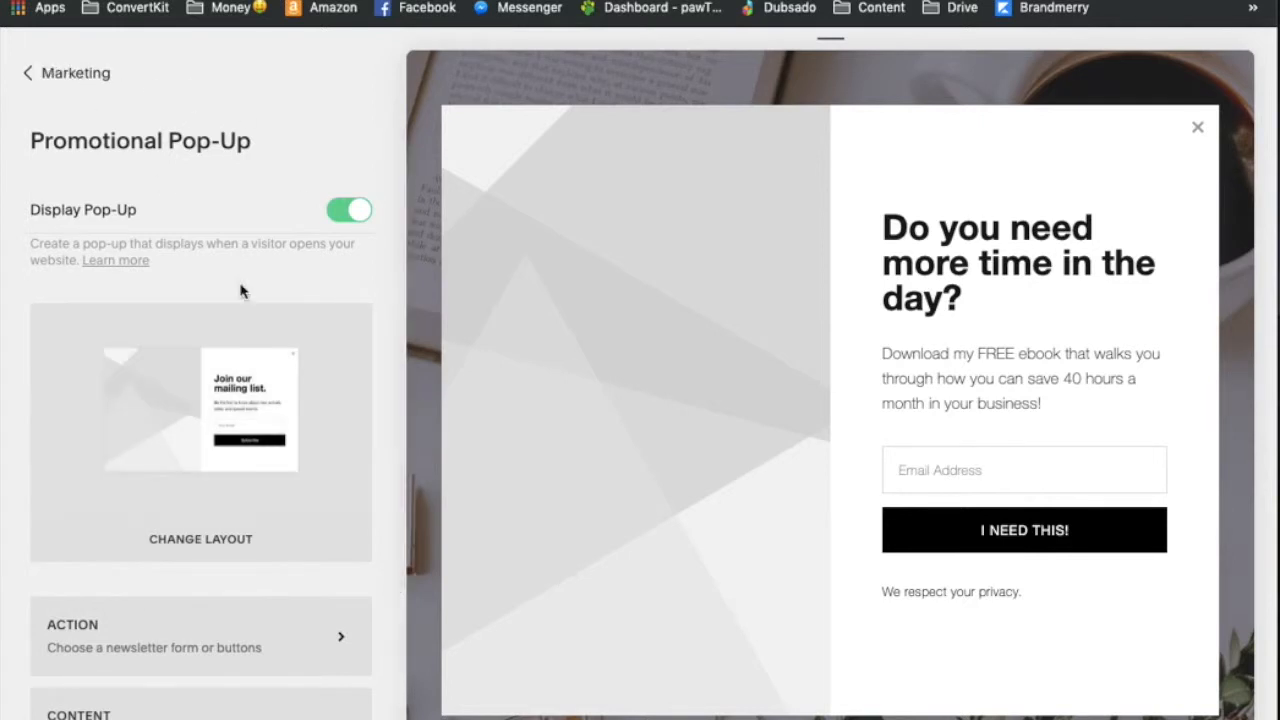
scroll(296, 457, "down", 3)
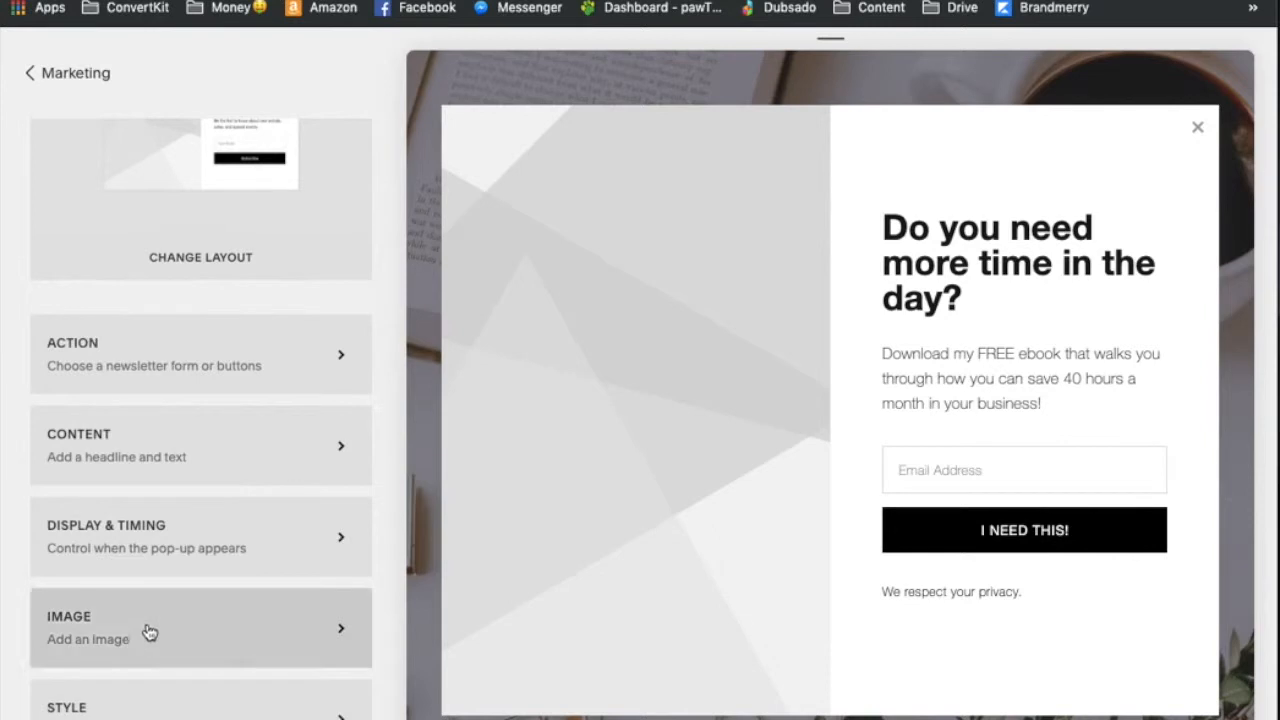
left_click(238, 621)
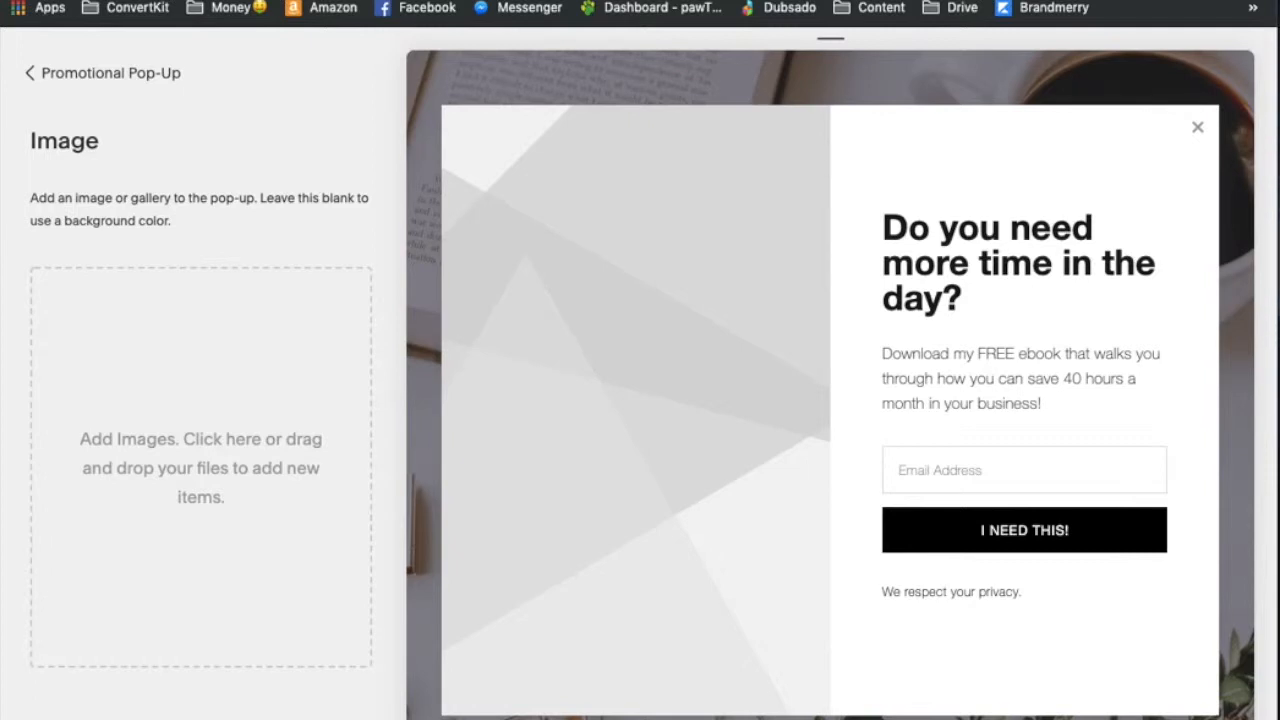
left_click_drag(1100, 394, 222, 425)
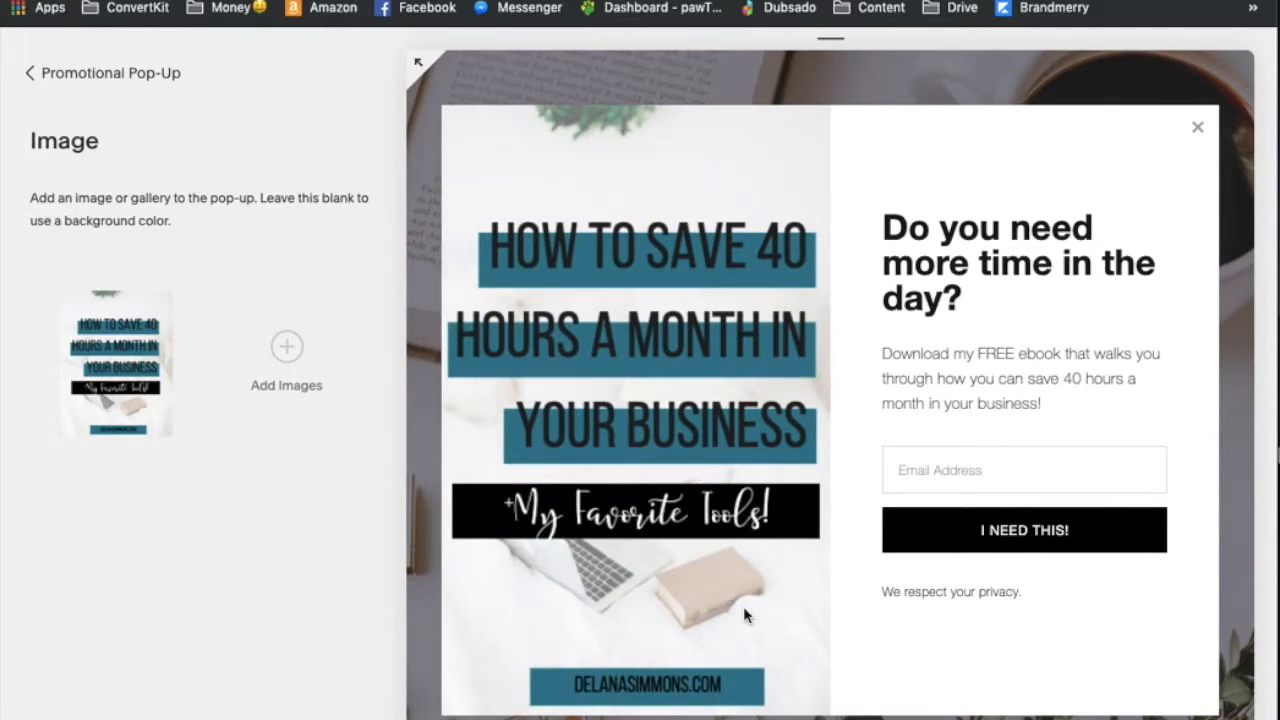
Open the pop-up's Style settings and set the headline font to Bebas Neue
left_click(30, 70)
scroll(160, 490, "down", 2)
scroll(191, 706, "down", 1)
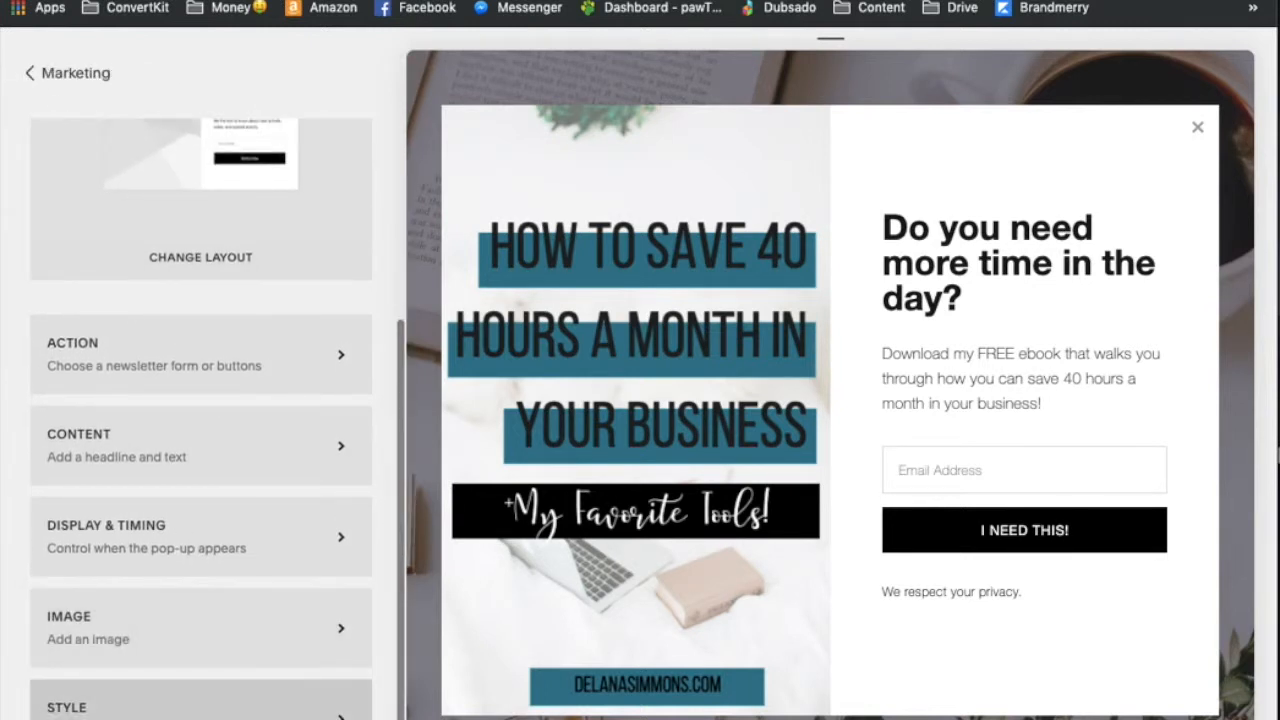
left_click(191, 706)
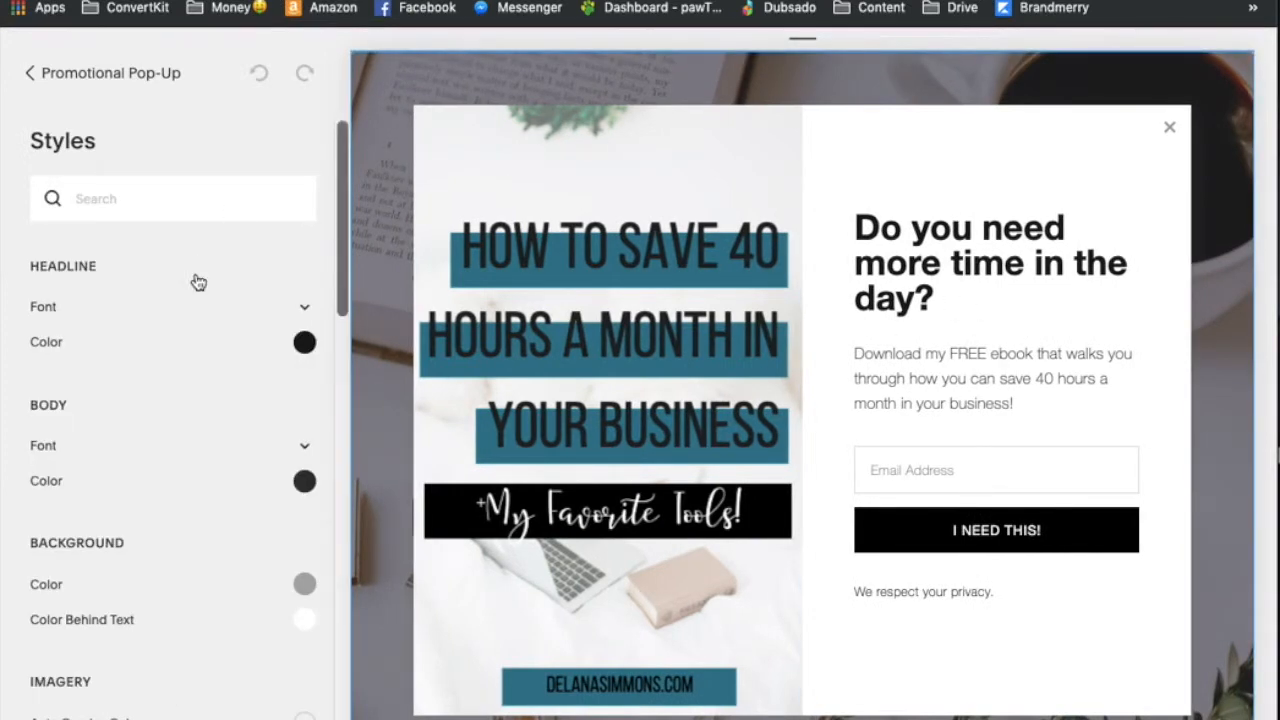
left_click(305, 311)
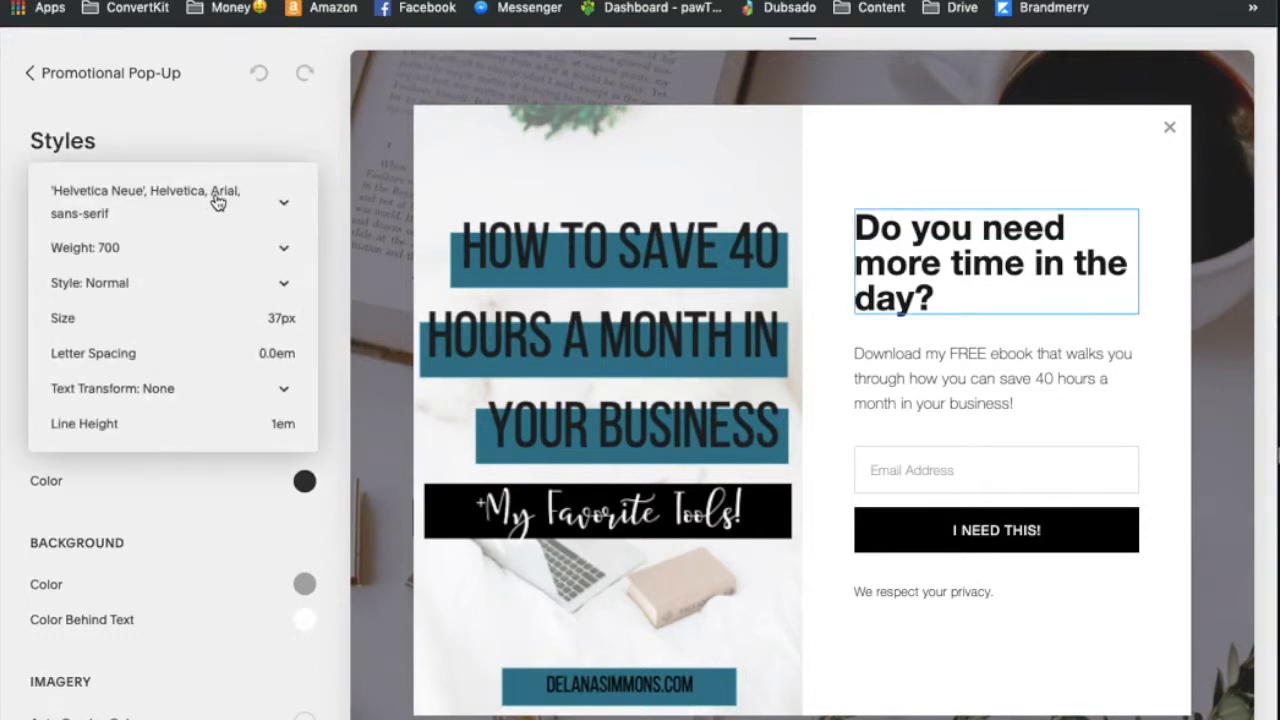
left_click(275, 203)
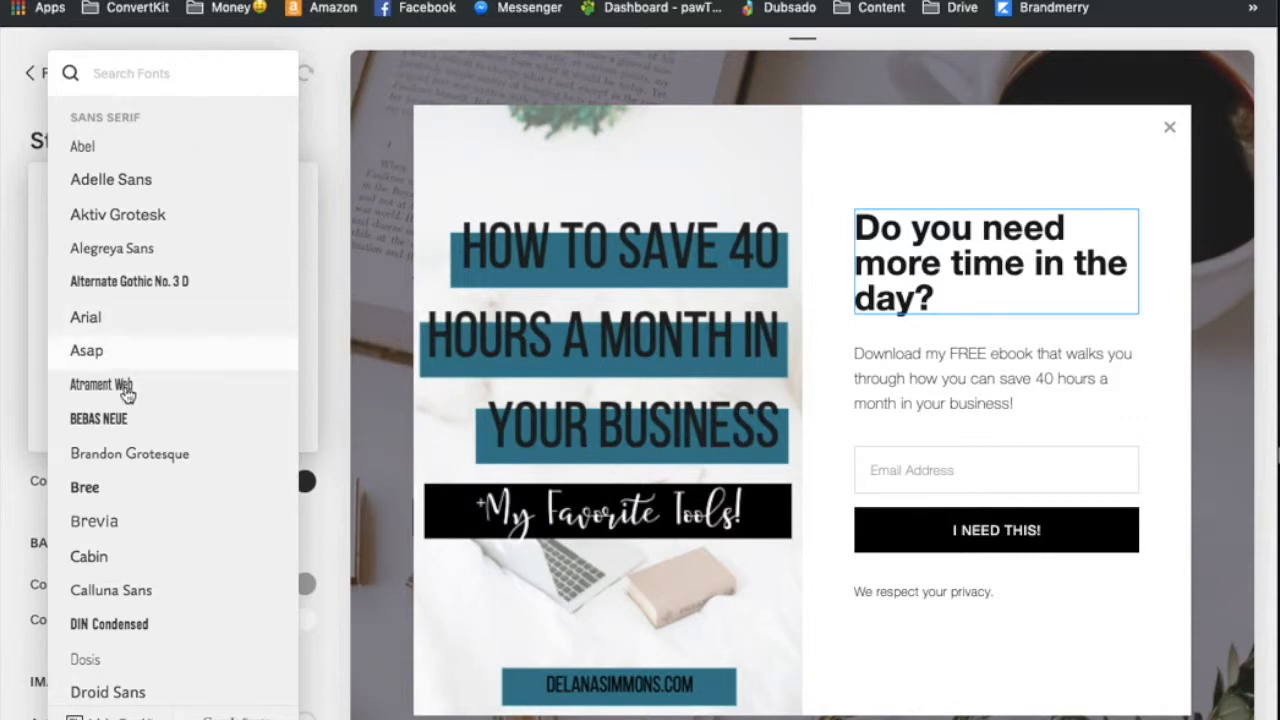
left_click(118, 421)
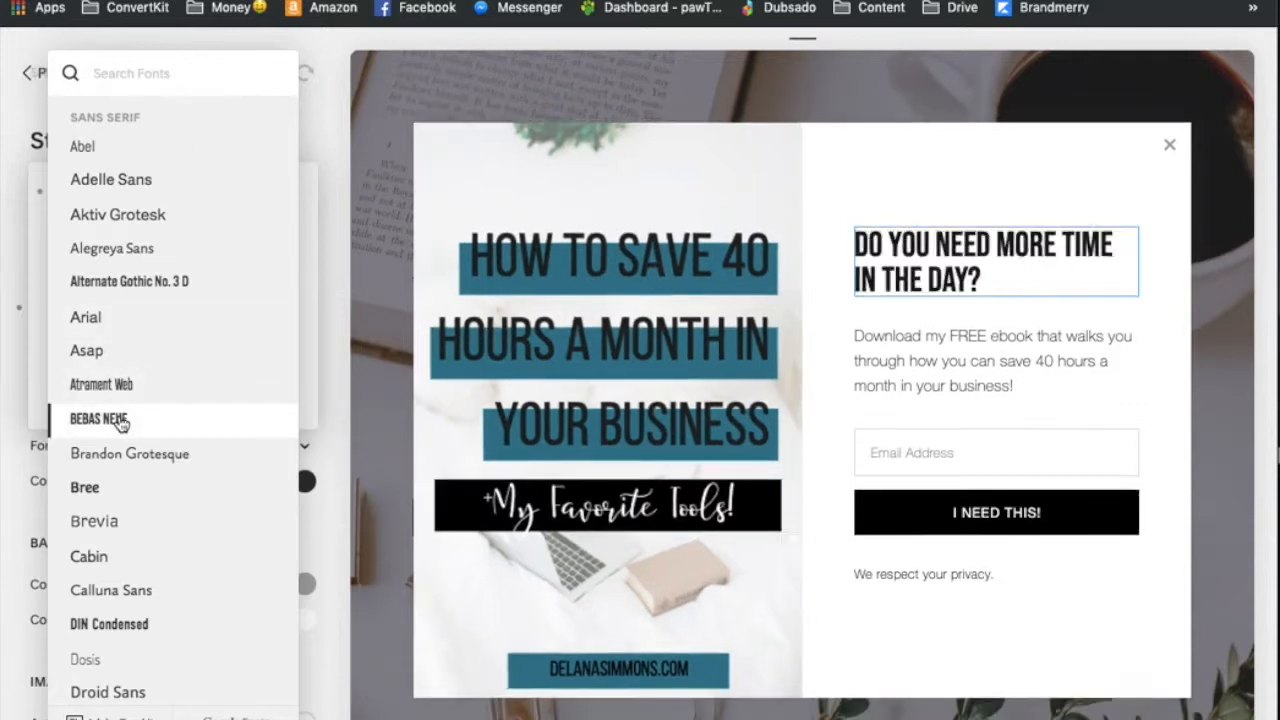
left_click(307, 116)
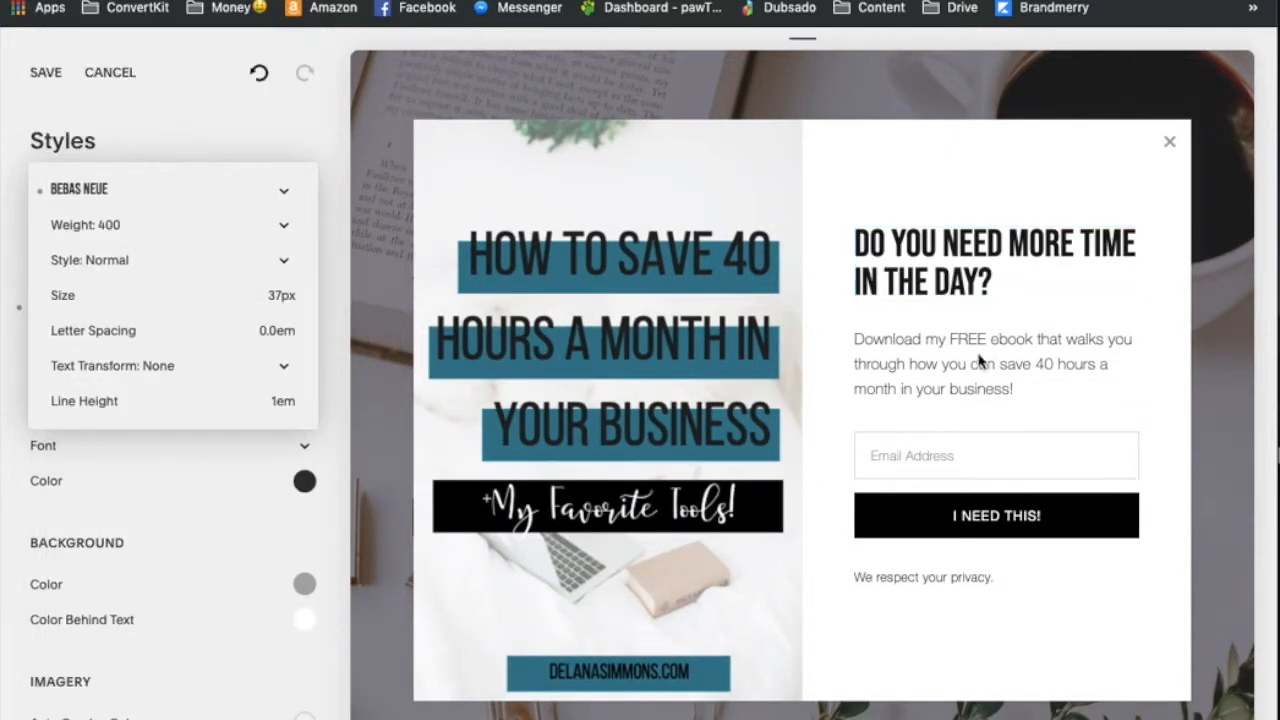
left_click(922, 460)
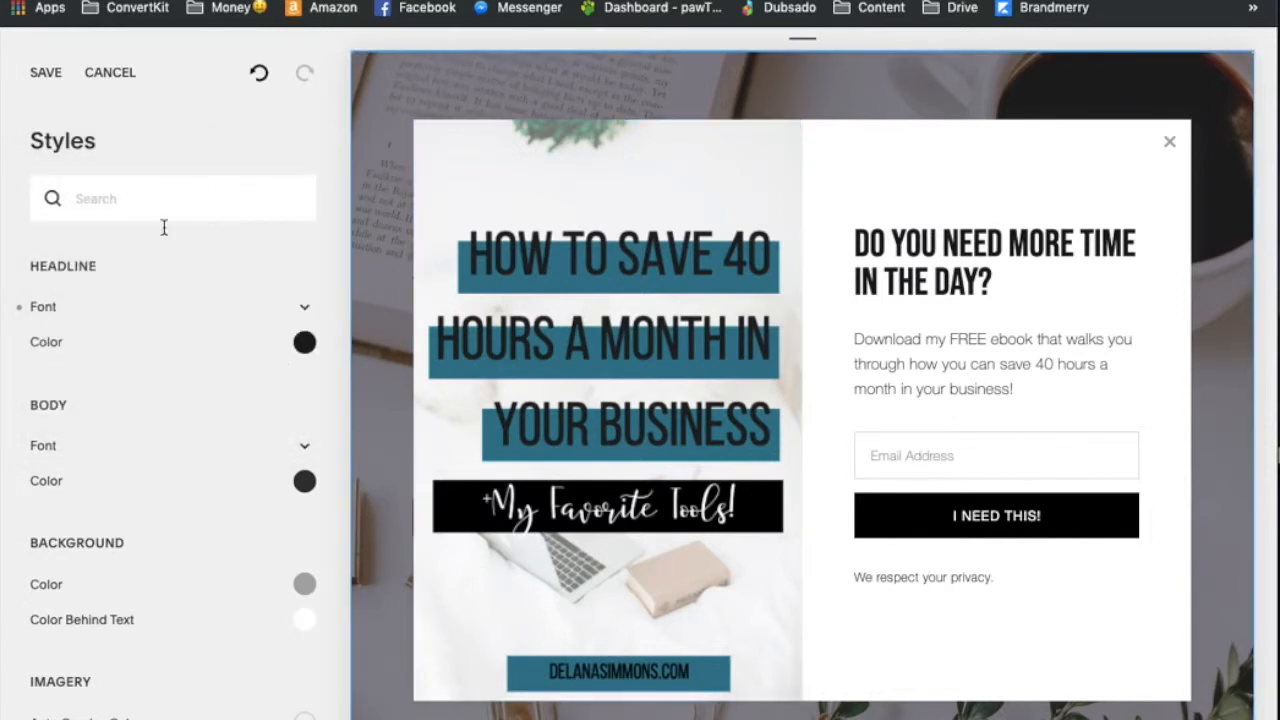
Review the pop-up's body, background, imagery, button and newsletter style options, including the button's color choices
scroll(274, 449, "down", 5)
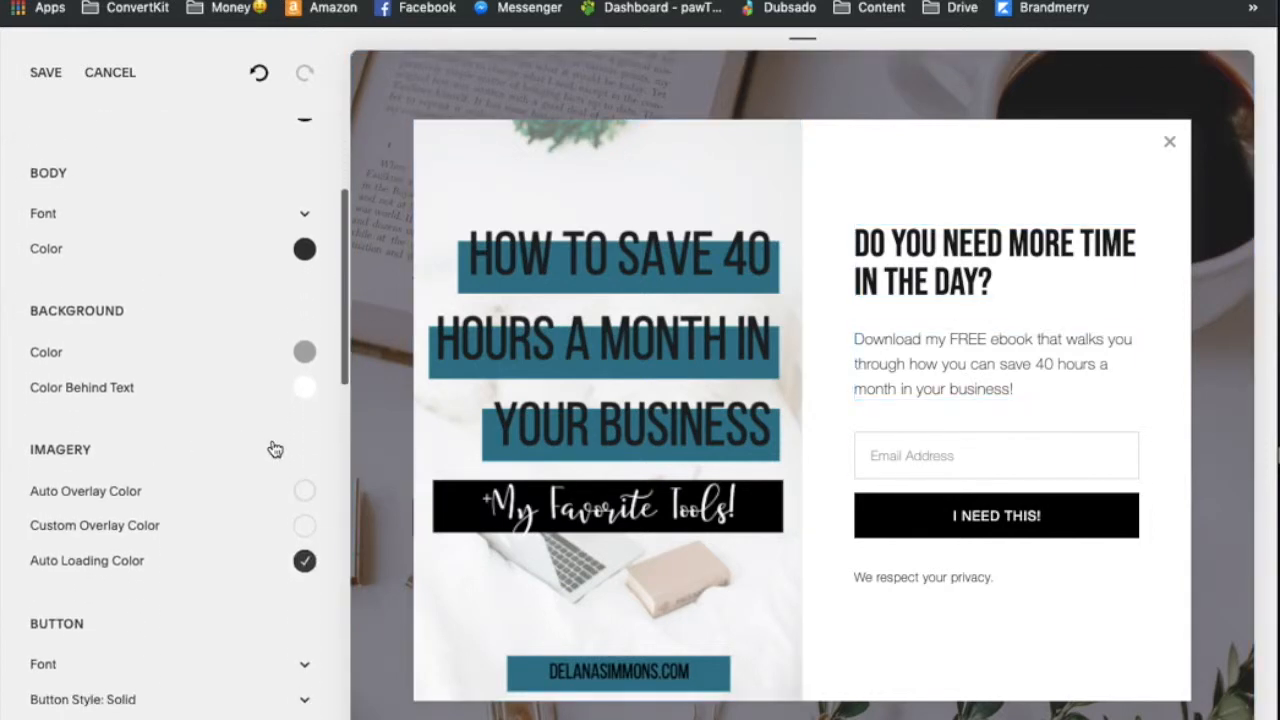
scroll(211, 423, "down", 7)
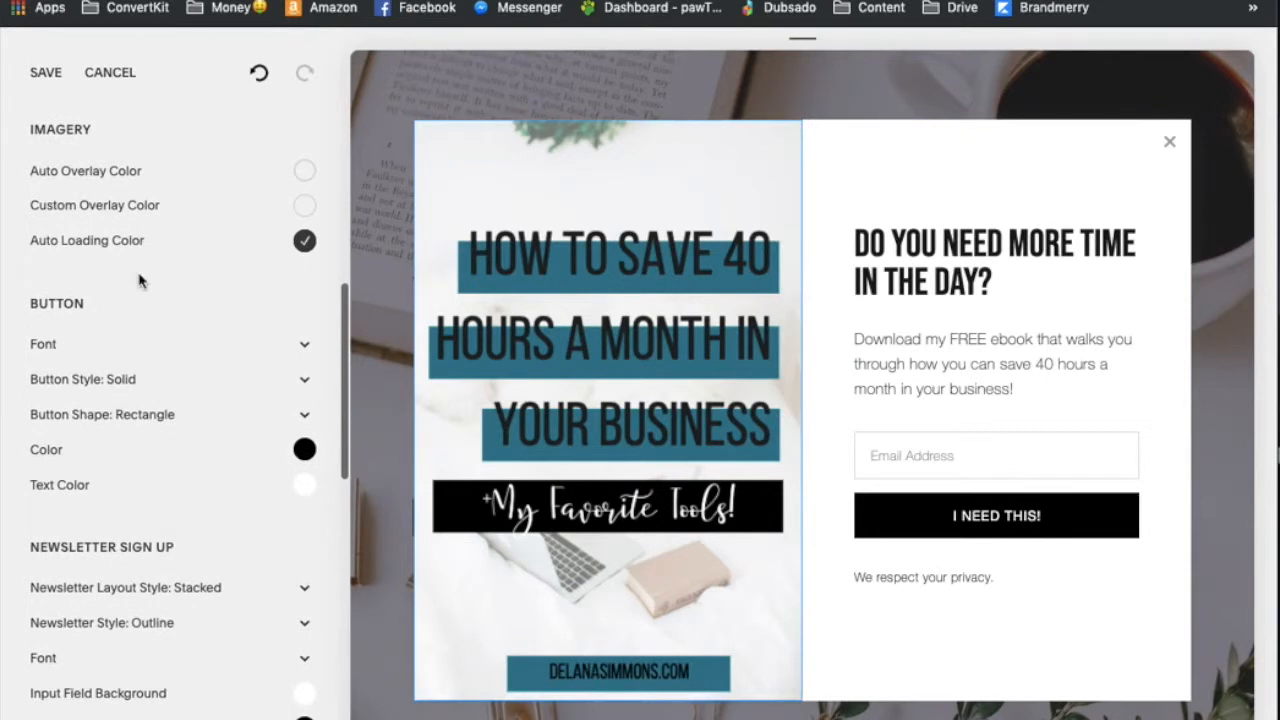
scroll(149, 453, "down", 3)
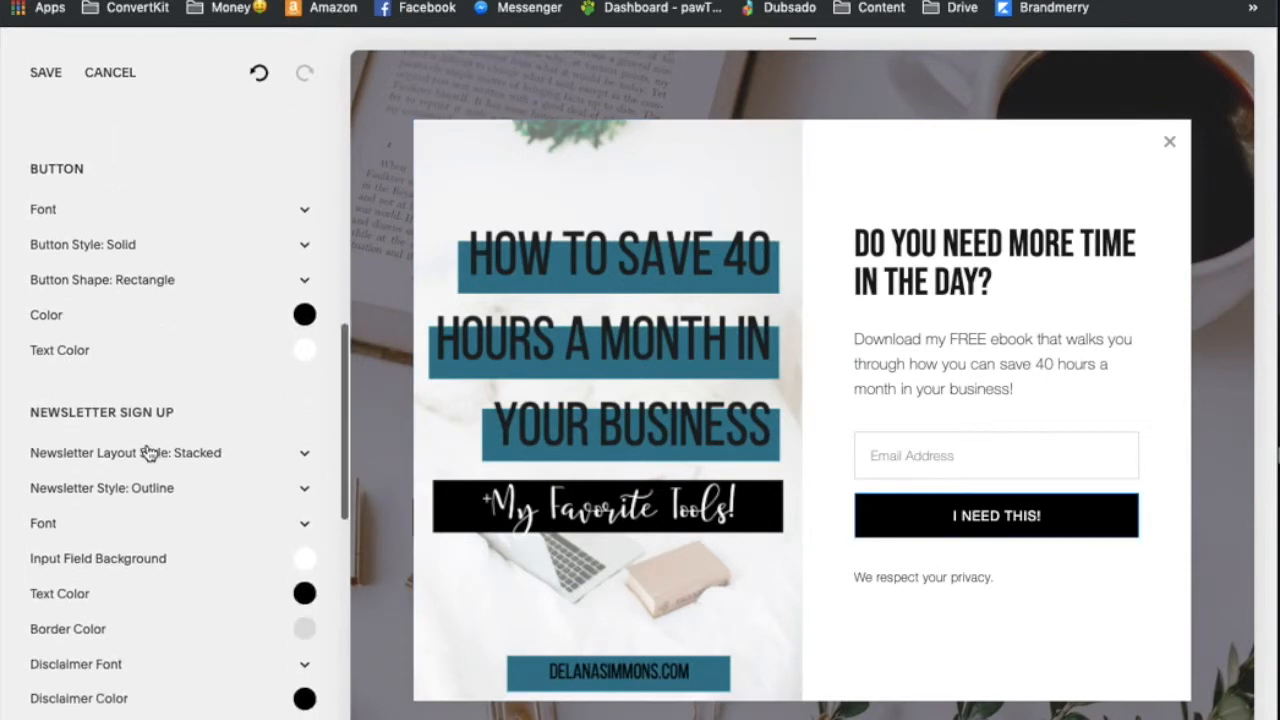
left_click(305, 316)
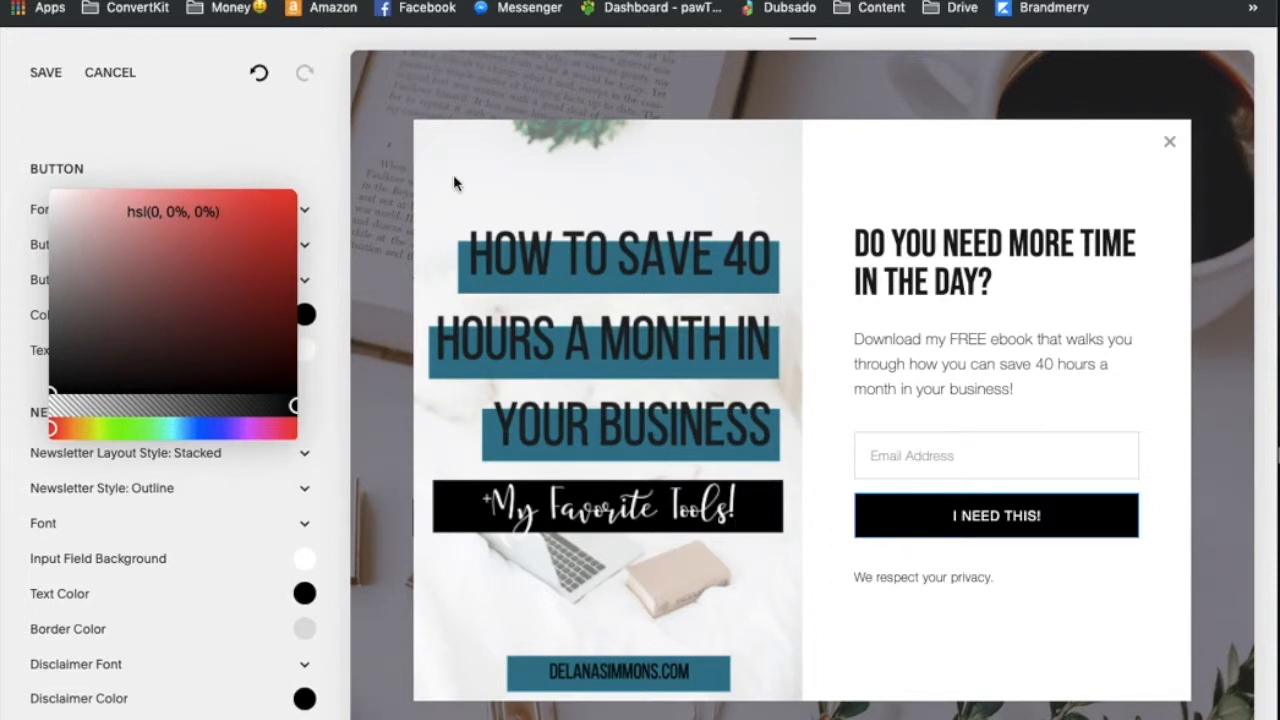
left_click(295, 143)
scroll(177, 460, "down", 3)
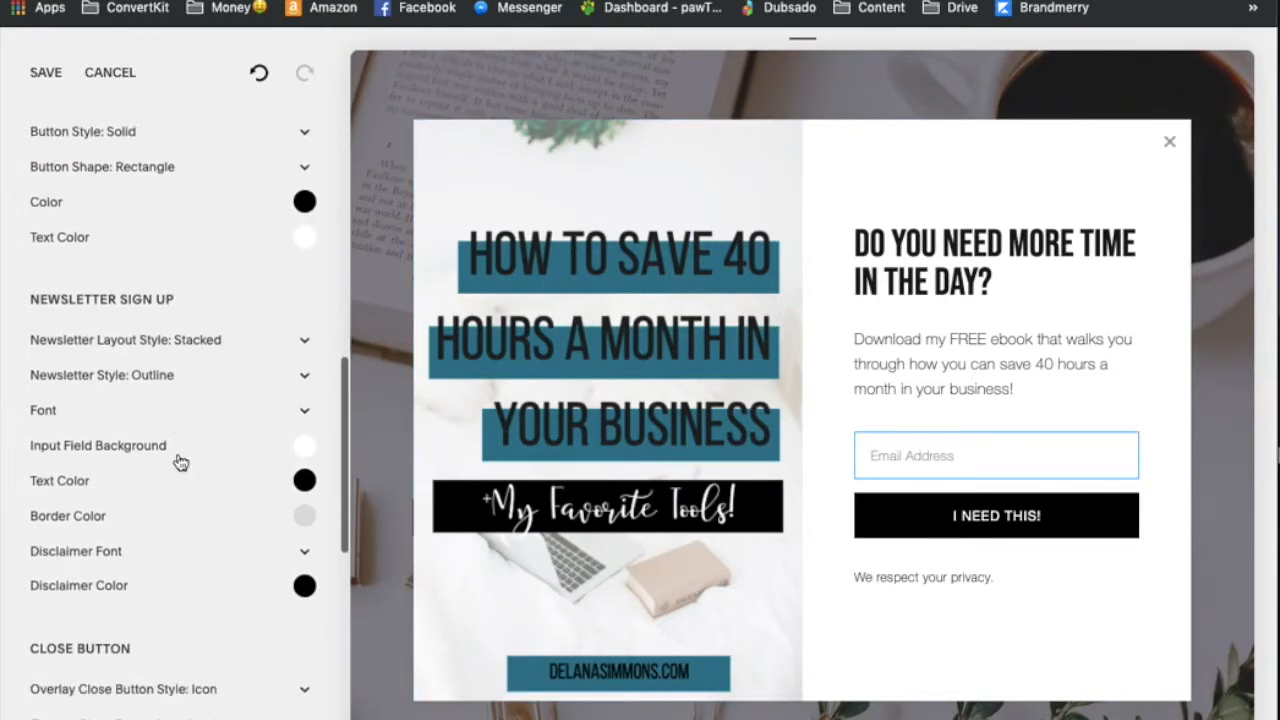
scroll(177, 460, "down", 3)
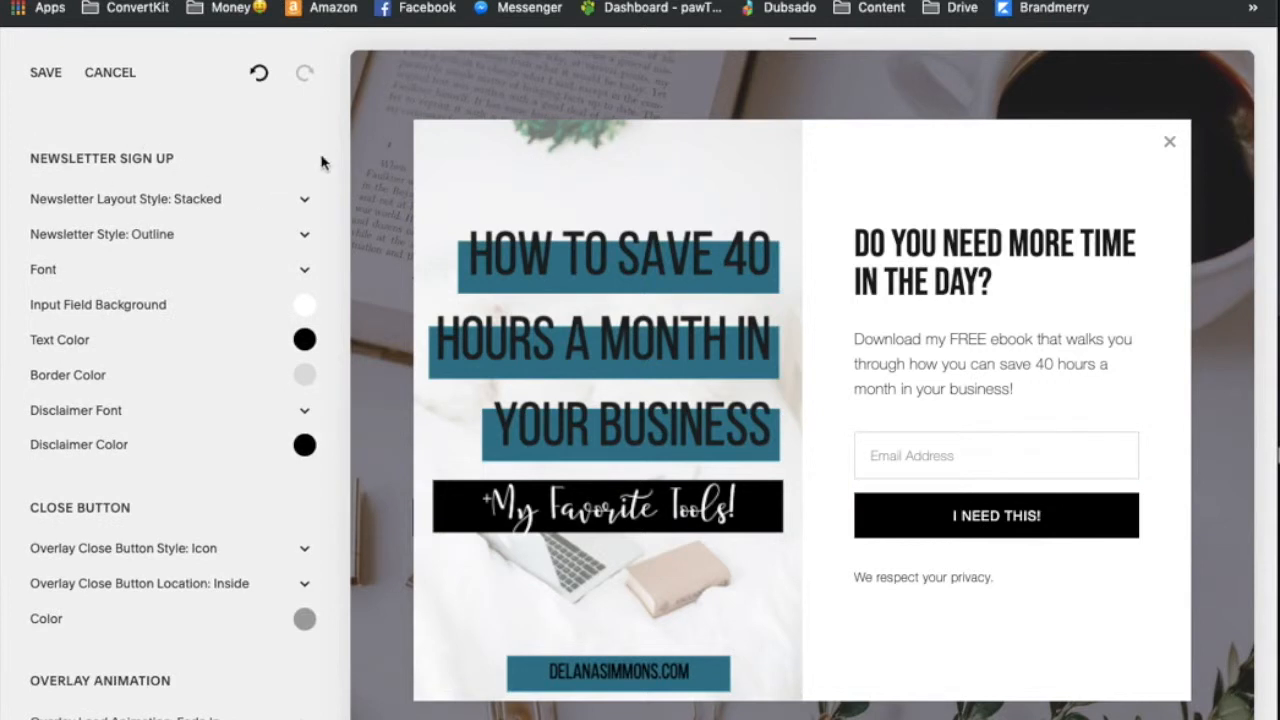
Try the Inline newsletter layout style on the sign-up form, and switch it back to Stacked
left_click(311, 206)
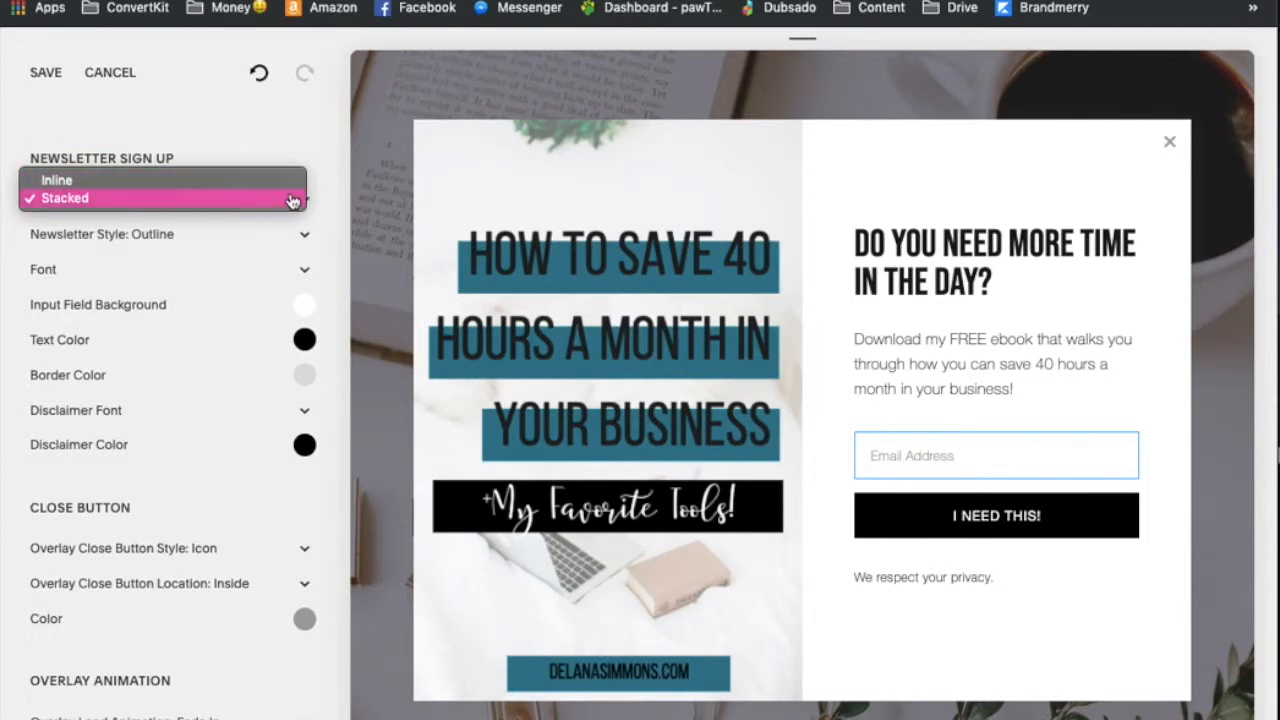
left_click(289, 179)
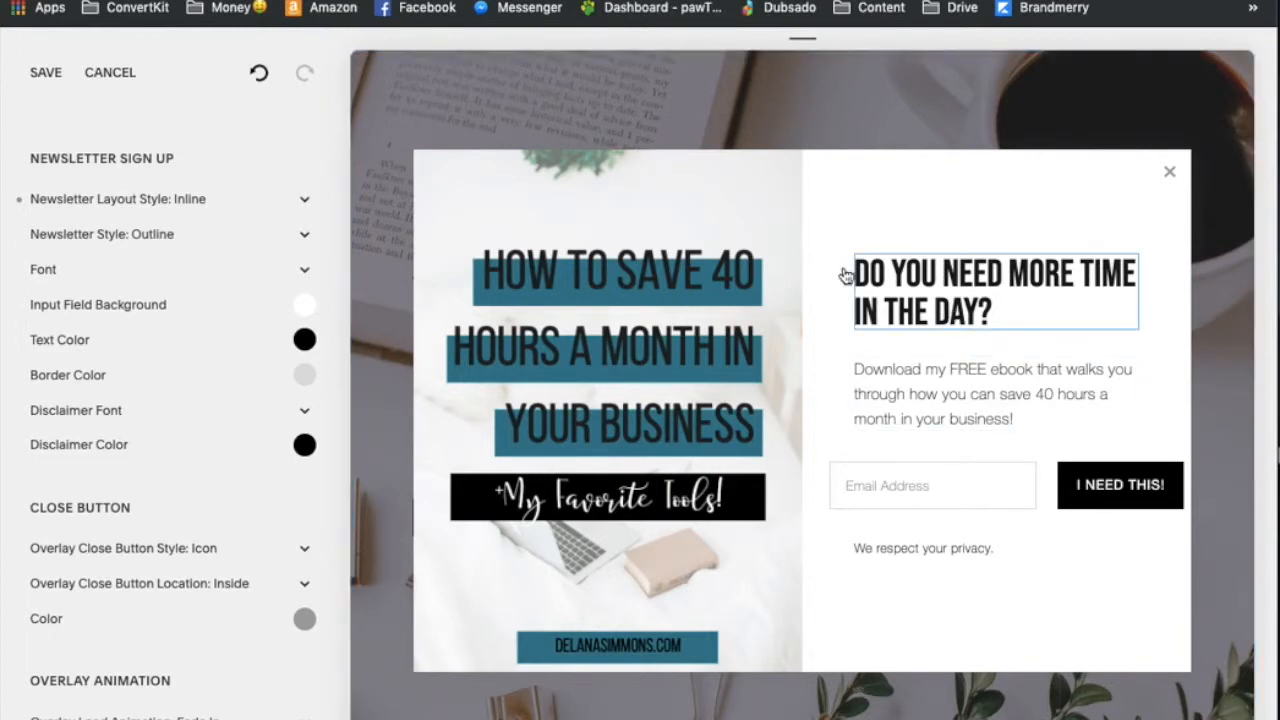
left_click(313, 193)
left_click(280, 214)
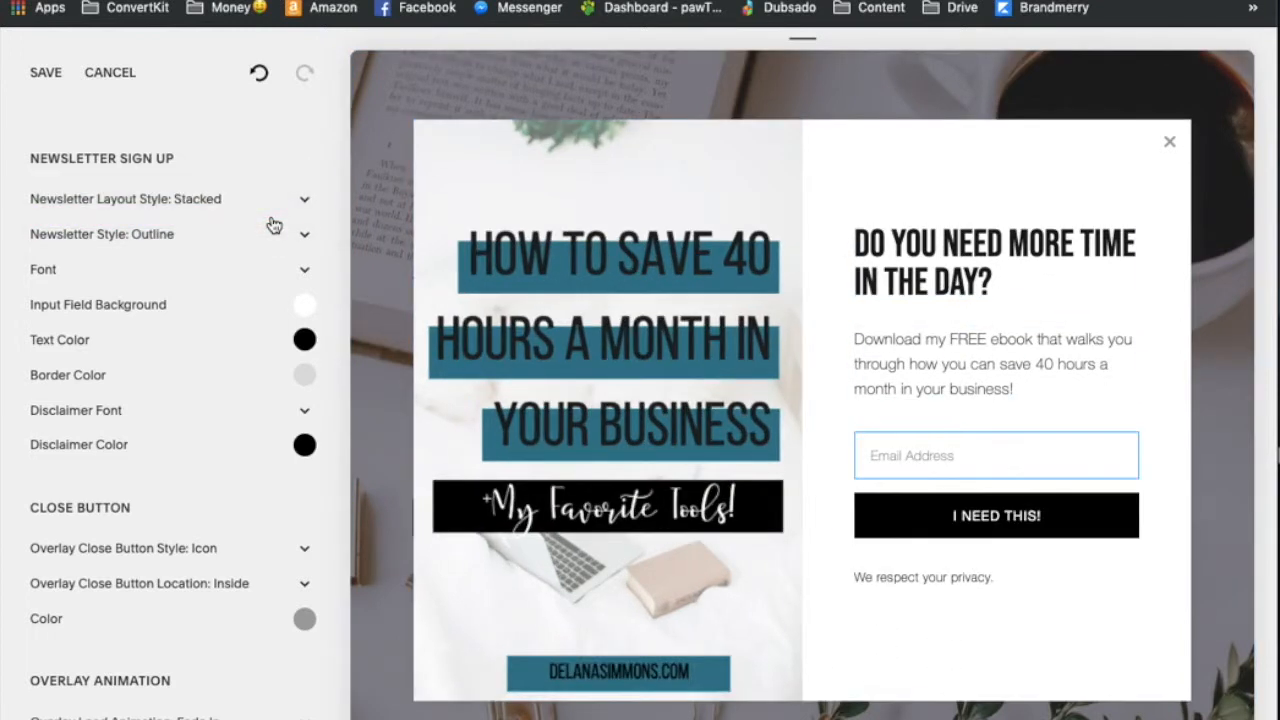
Try the Underlined newsletter style for the email field, and return it to Outline
left_click(309, 238)
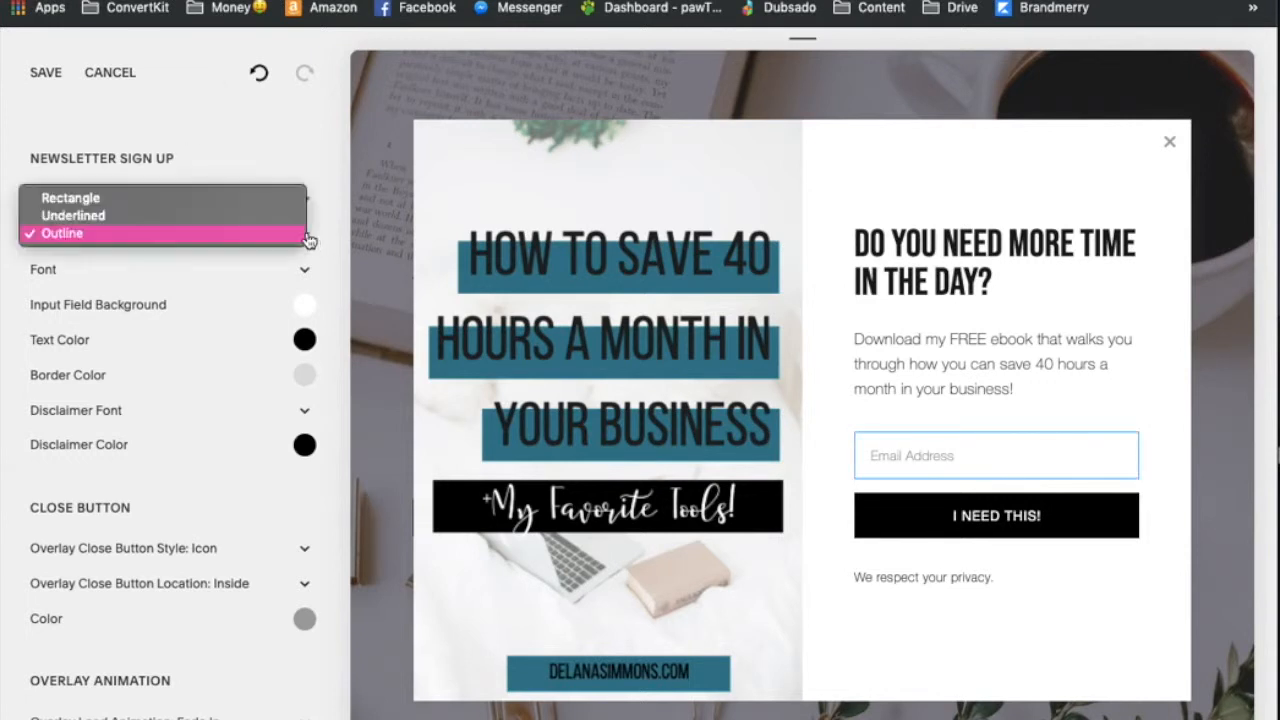
left_click(288, 215)
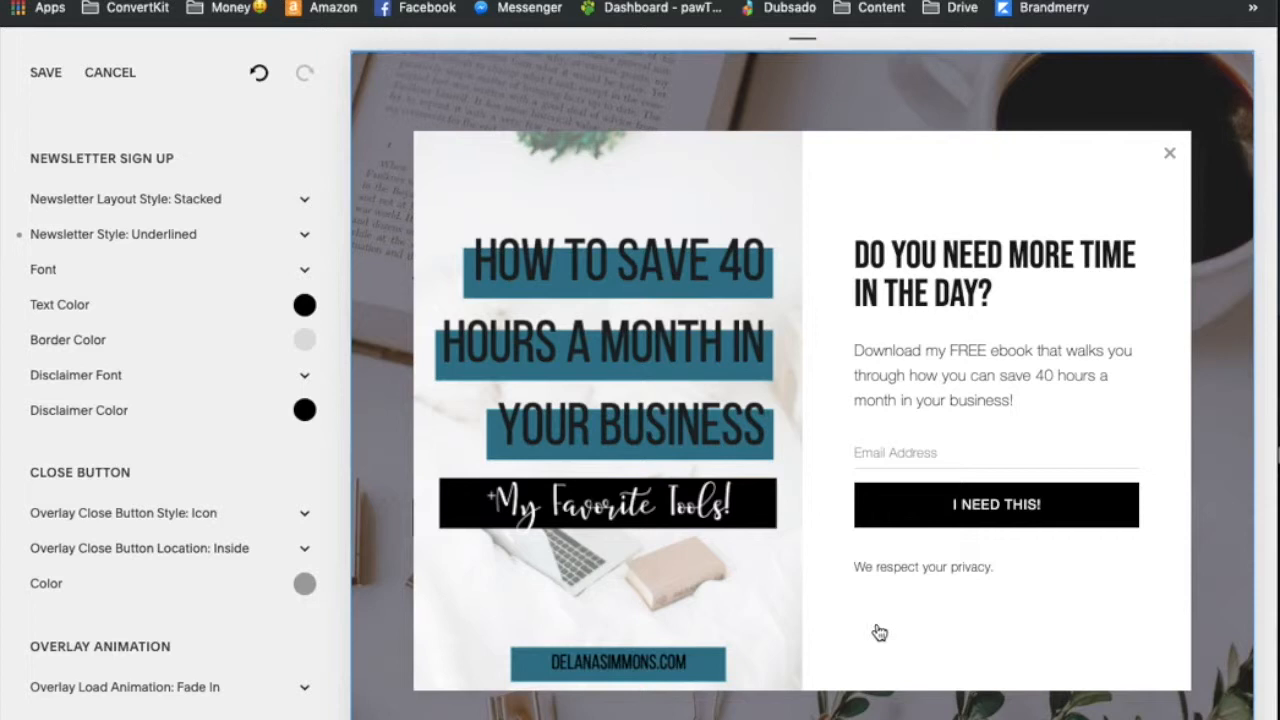
left_click(308, 240)
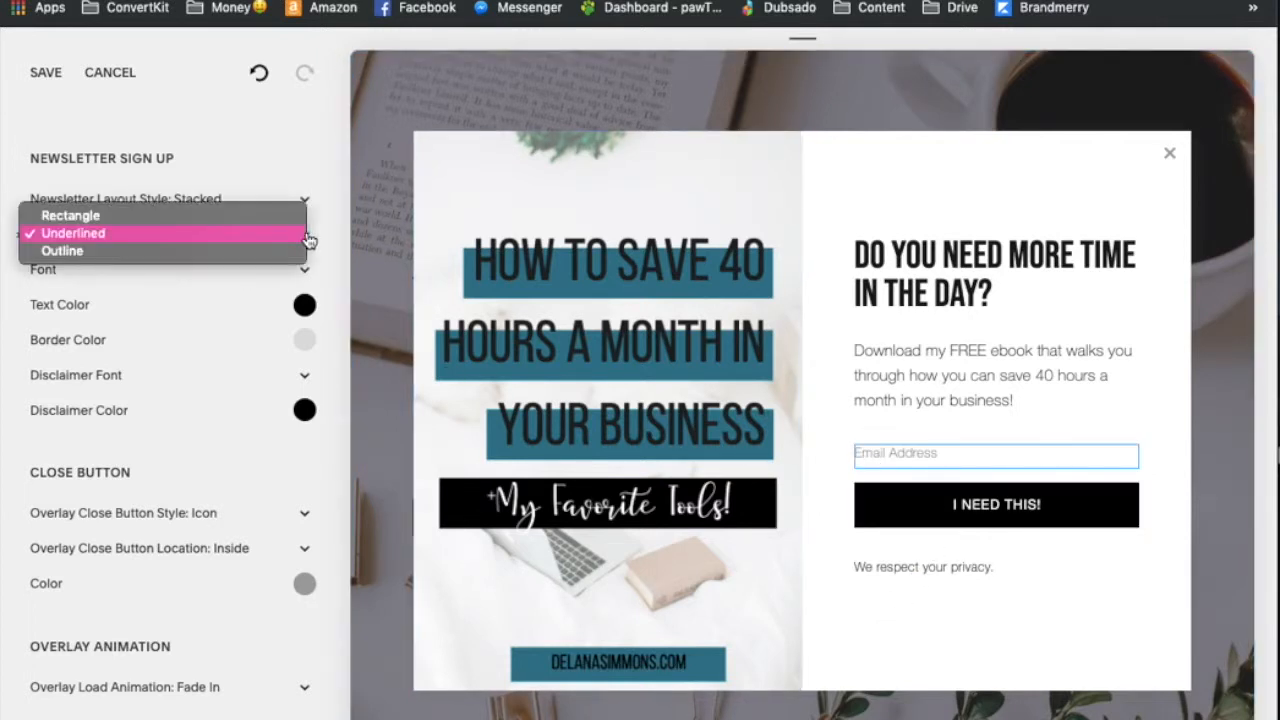
left_click(285, 251)
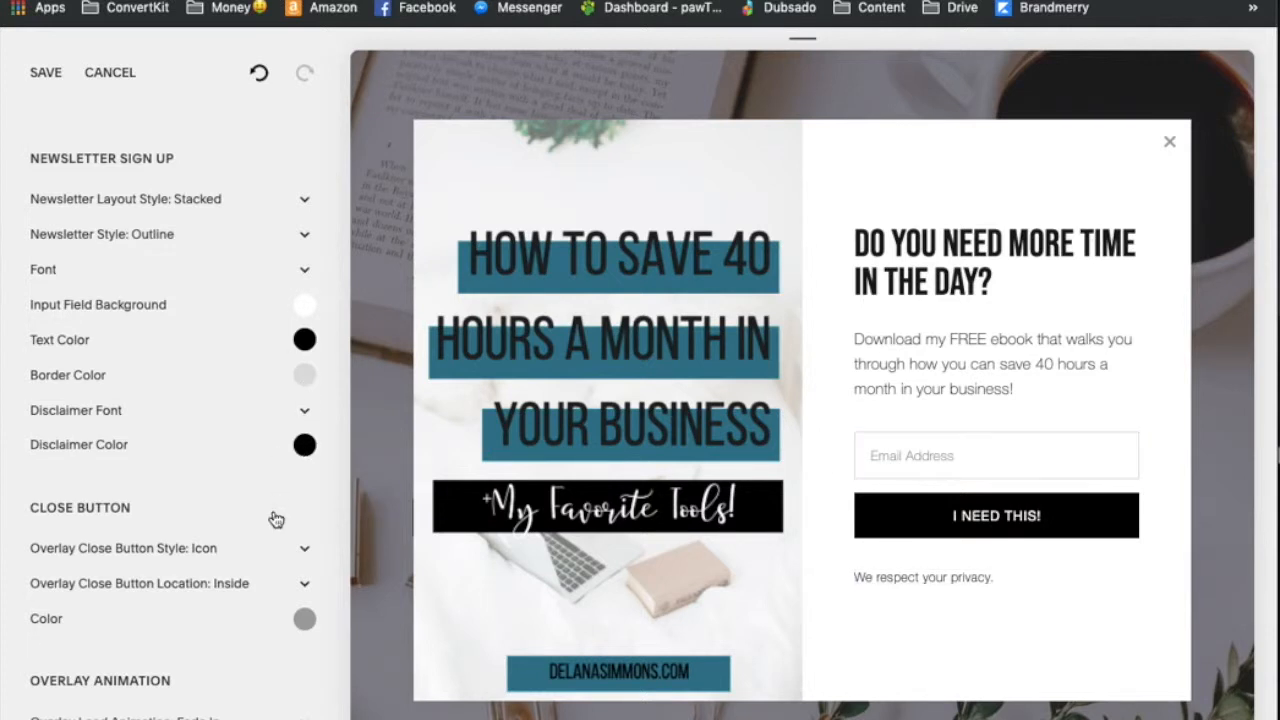
Try the Text style for the overlay close button, and change it back to Icon
scroll(275, 515, "down", 3)
left_click(309, 349)
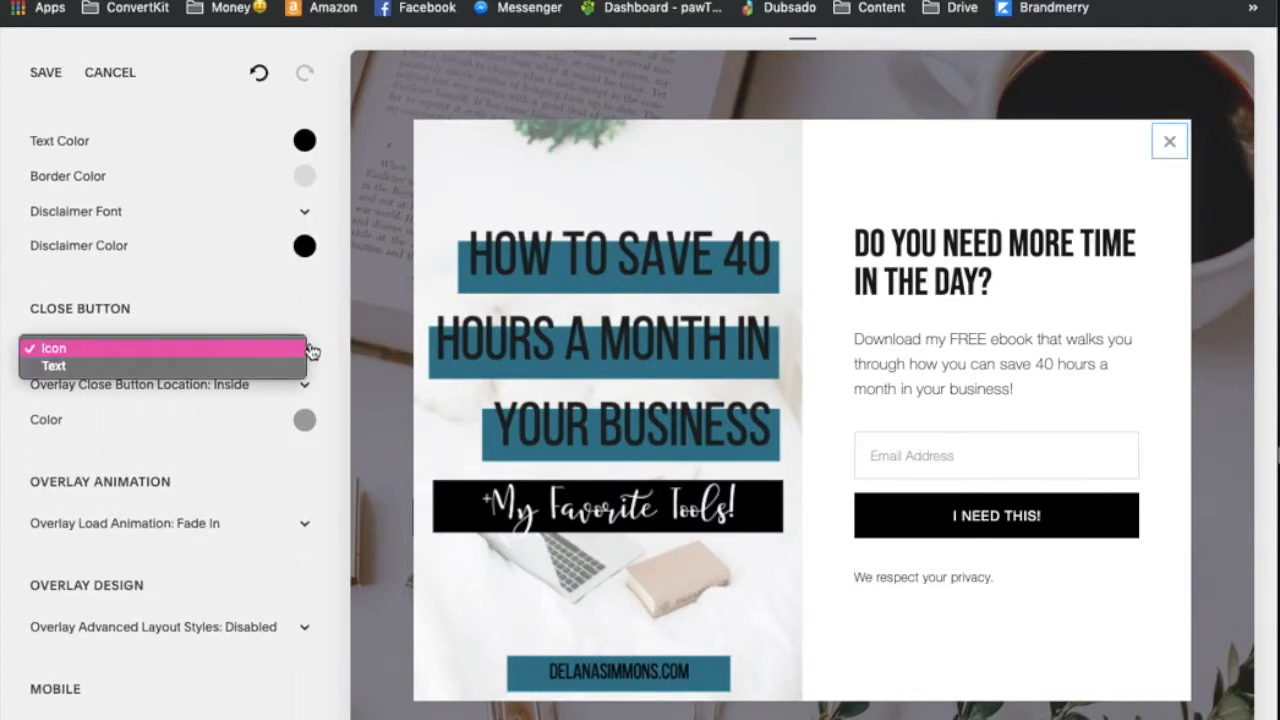
left_click(309, 349)
left_click(309, 349)
left_click(275, 366)
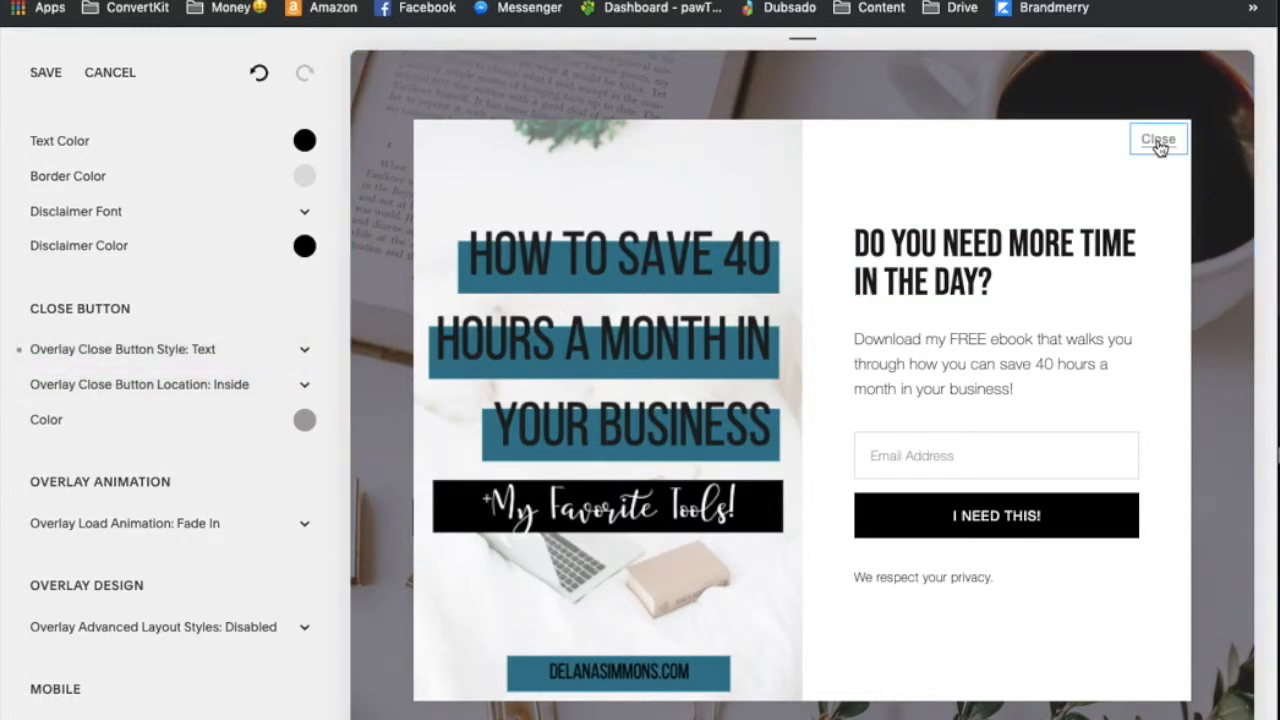
left_click(305, 352)
left_click(276, 332)
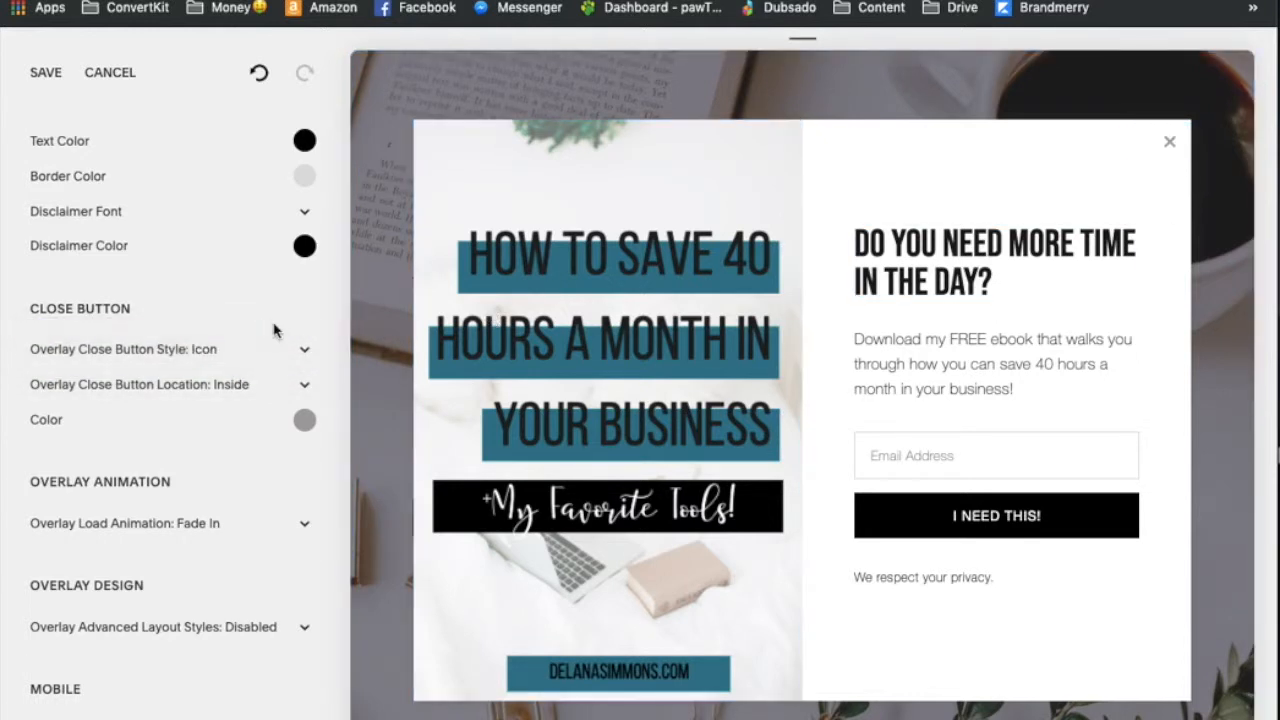
Try placing the overlay close button in the Corner, and return its location to Inside
left_click(306, 386)
left_click(300, 401)
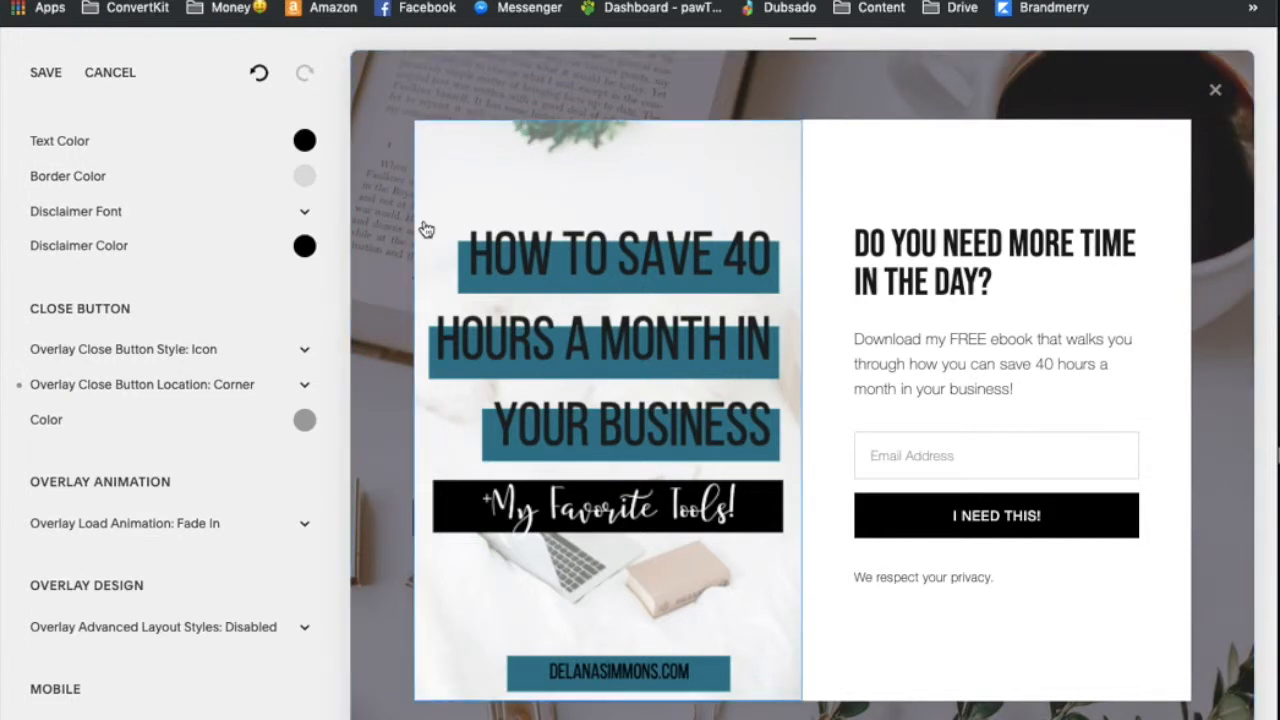
left_click(309, 387)
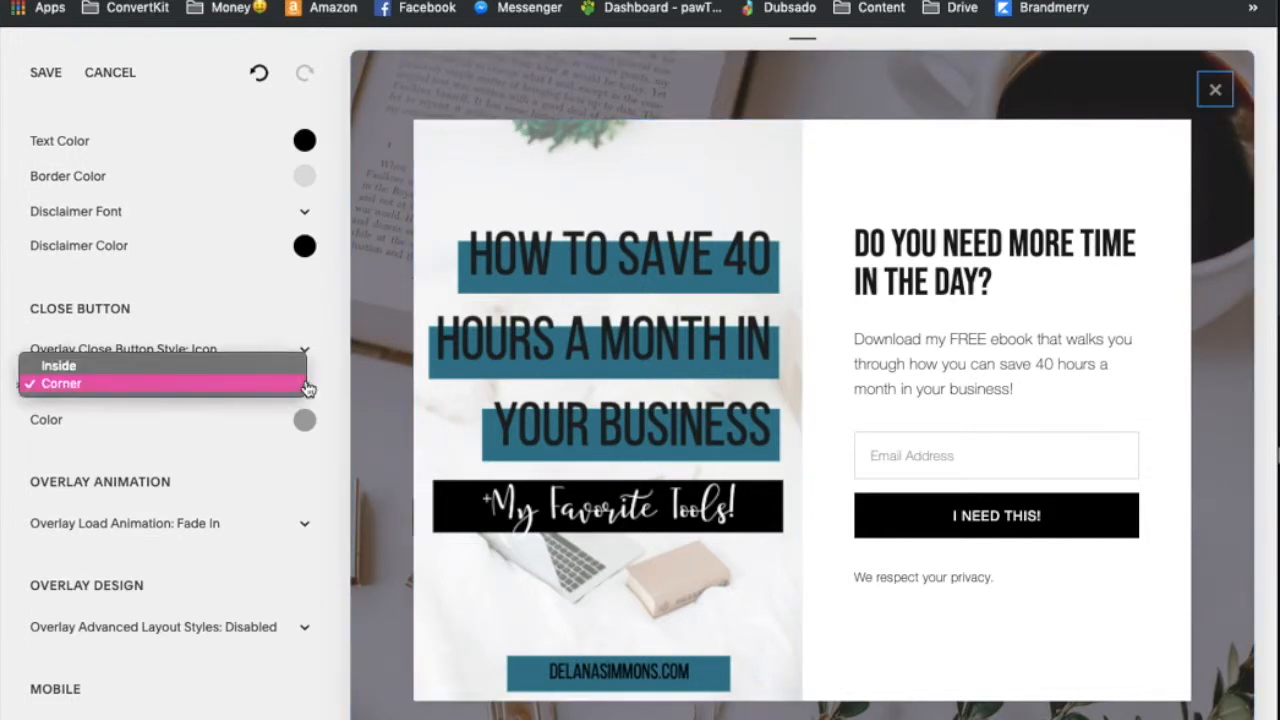
left_click(281, 373)
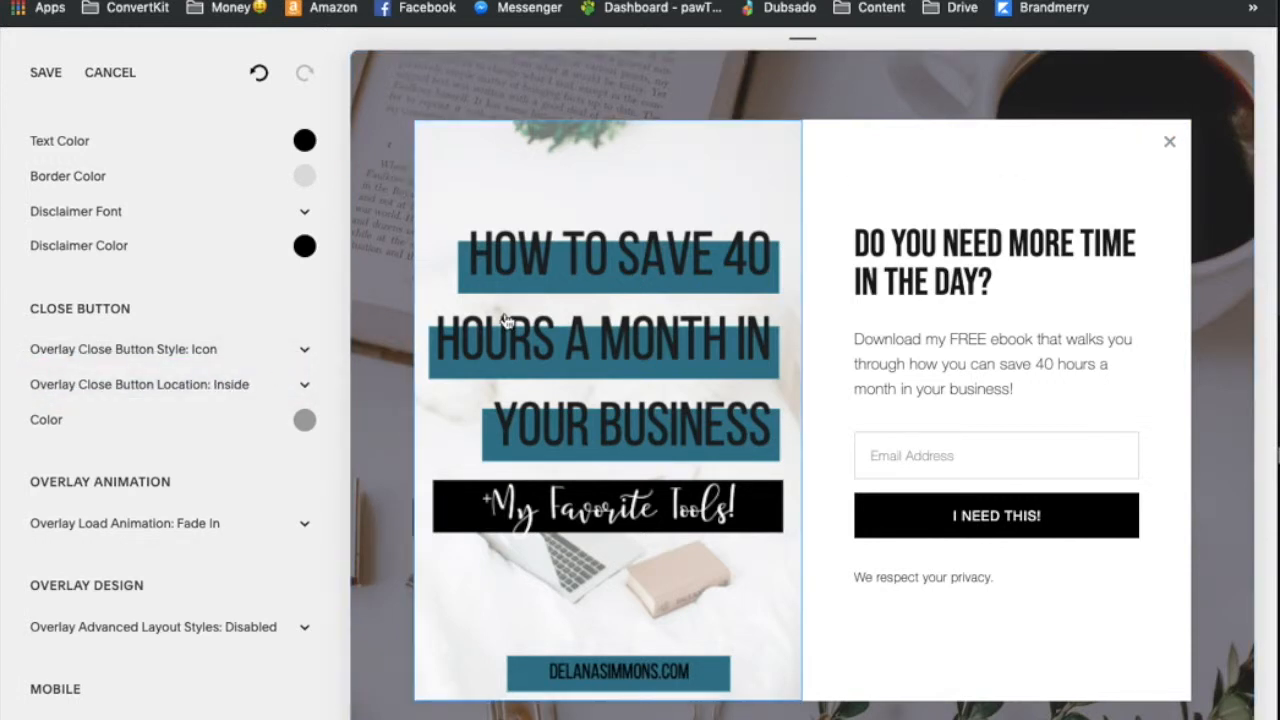
Preview the Slide In, Scale Up and Fade In overlay load animations, and set the animation to Slide In
scroll(195, 510, "down", 5)
scroll(198, 514, "down", 4)
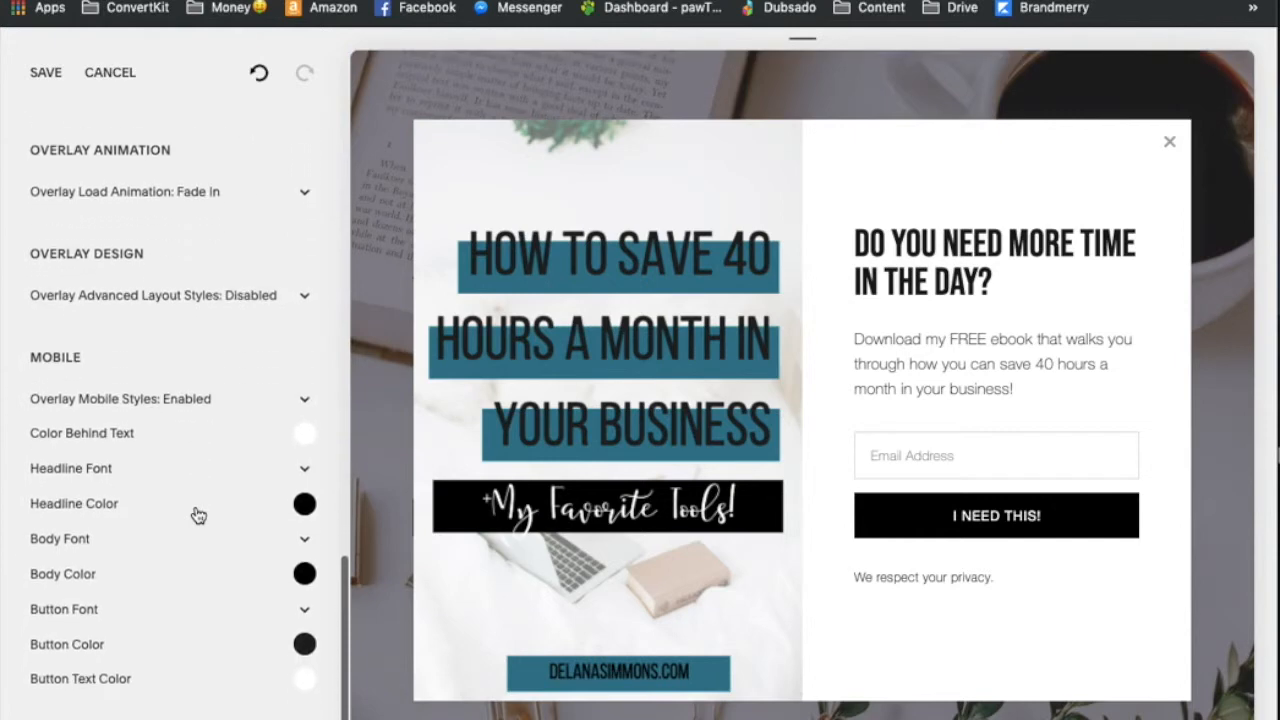
left_click(309, 179)
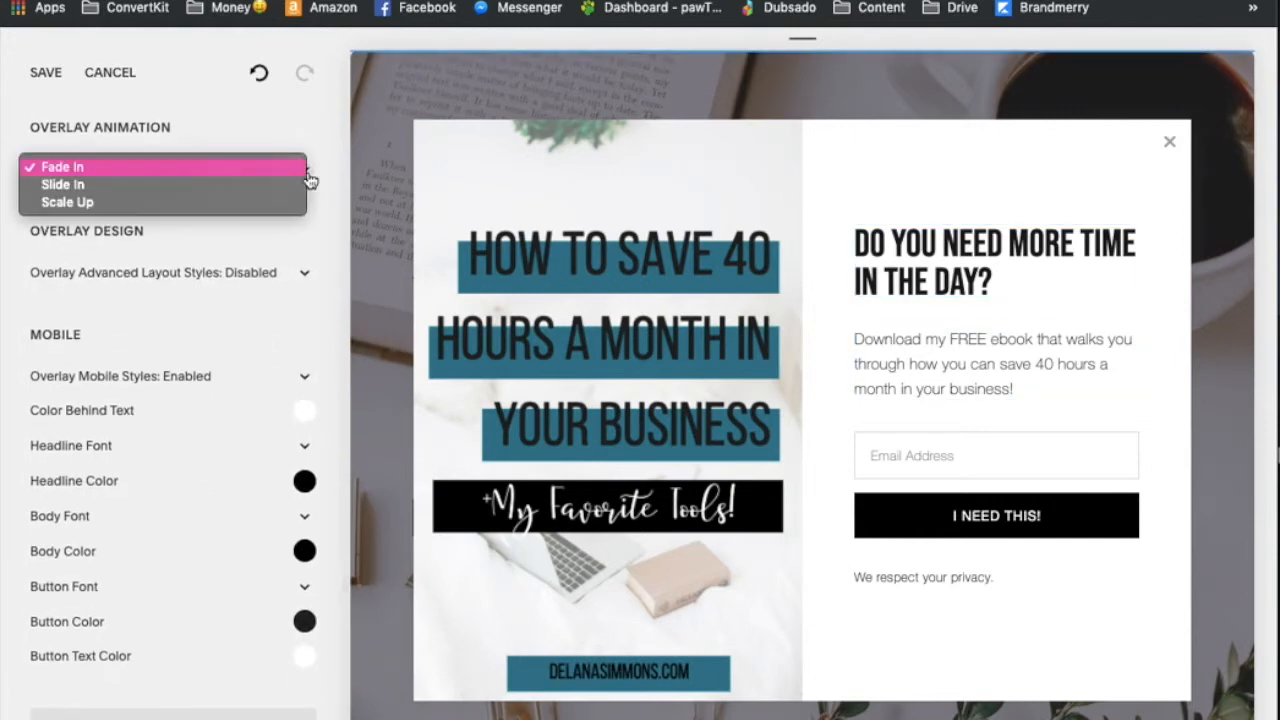
left_click(303, 185)
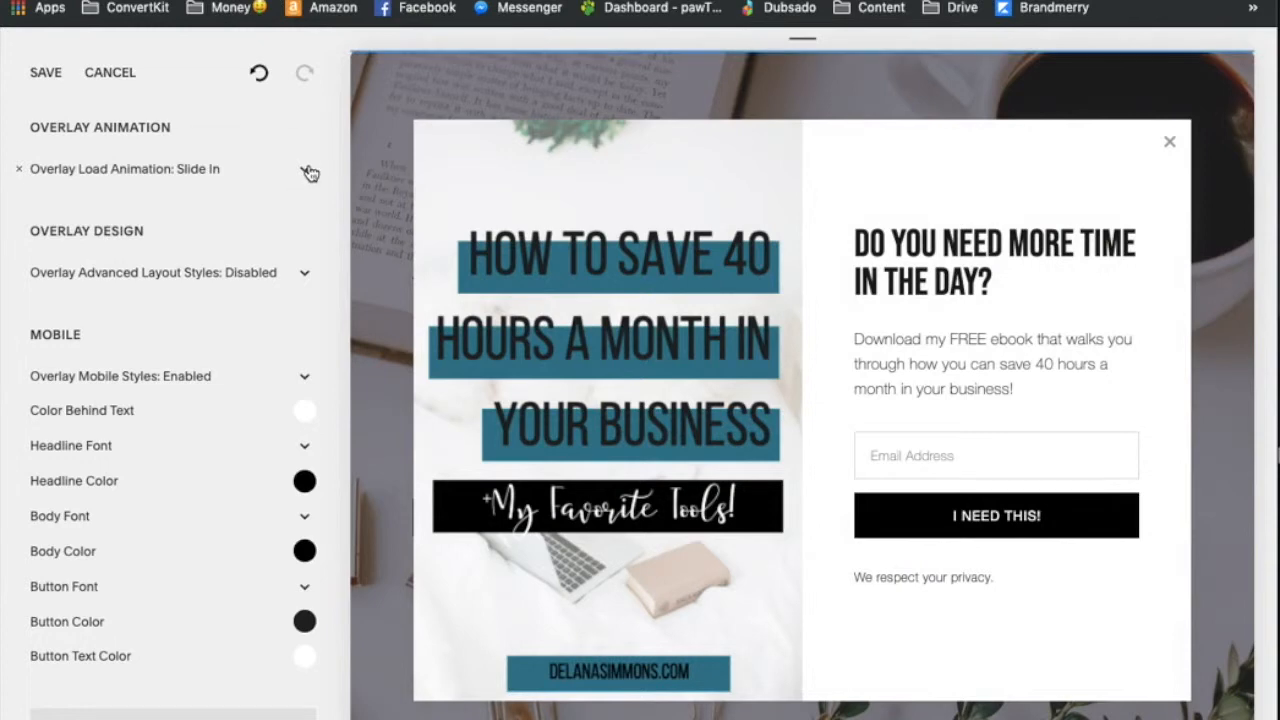
left_click(309, 173)
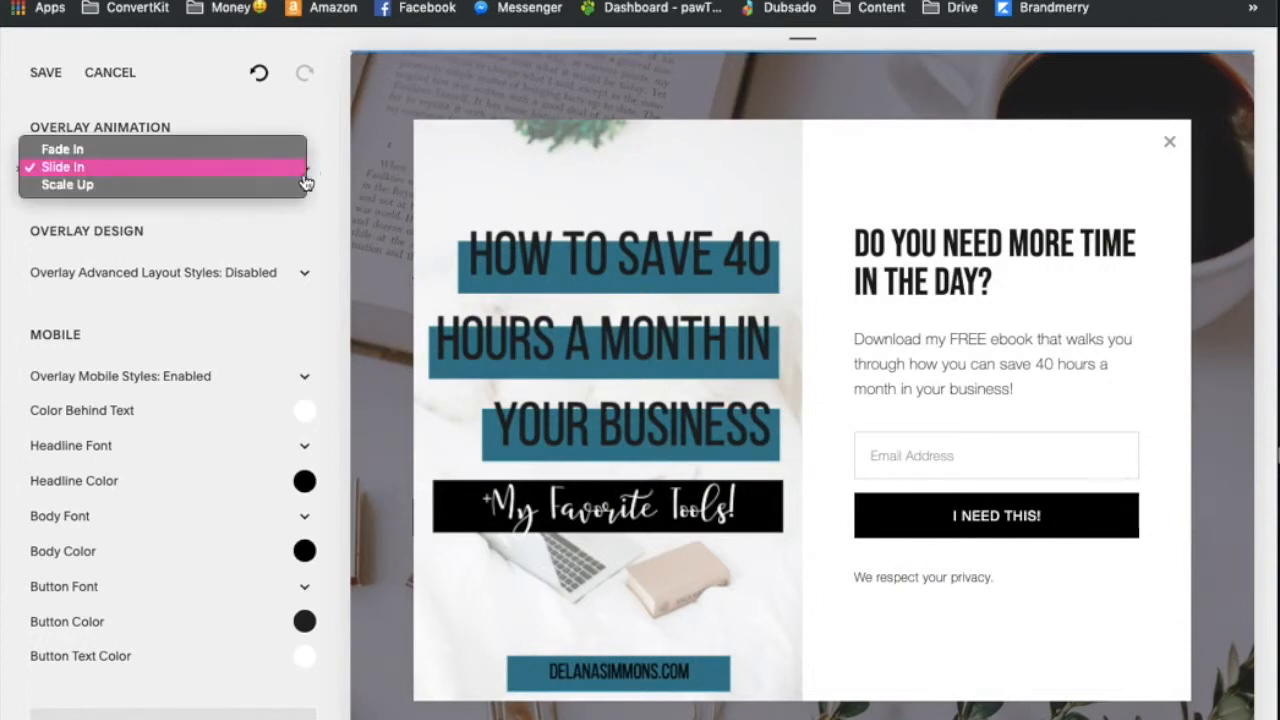
left_click(299, 187)
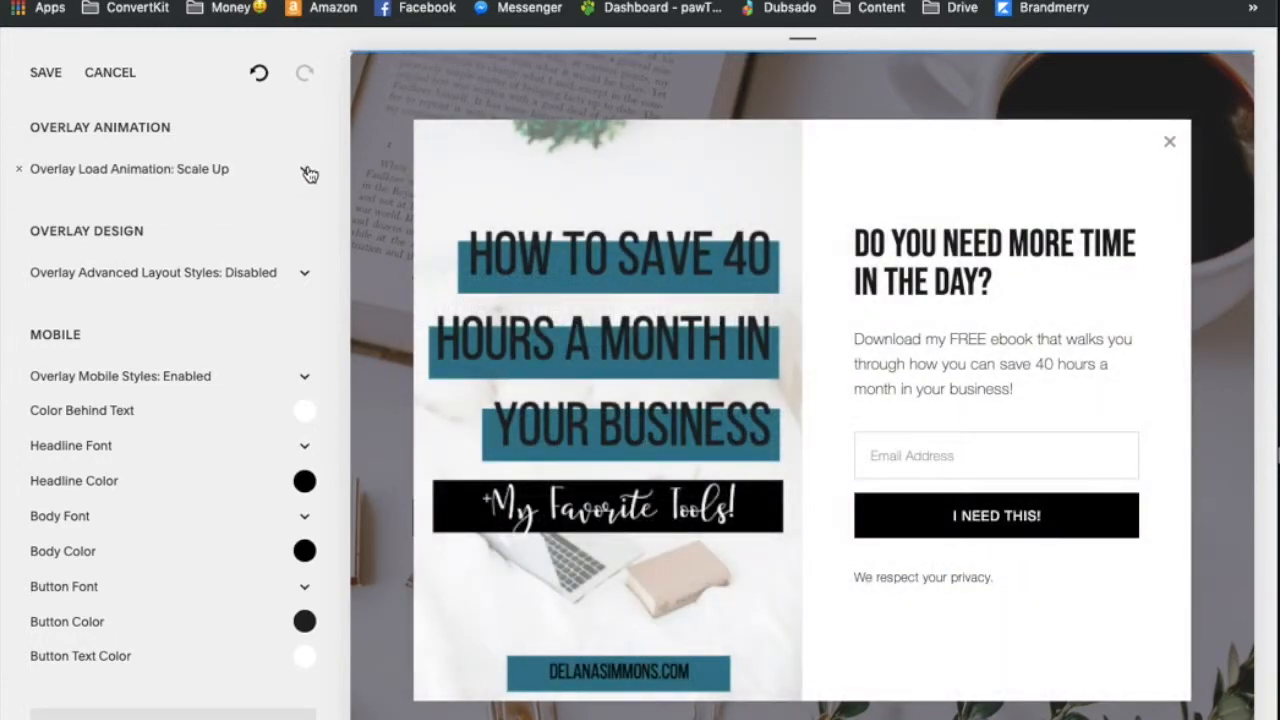
left_click(309, 173)
left_click(288, 140)
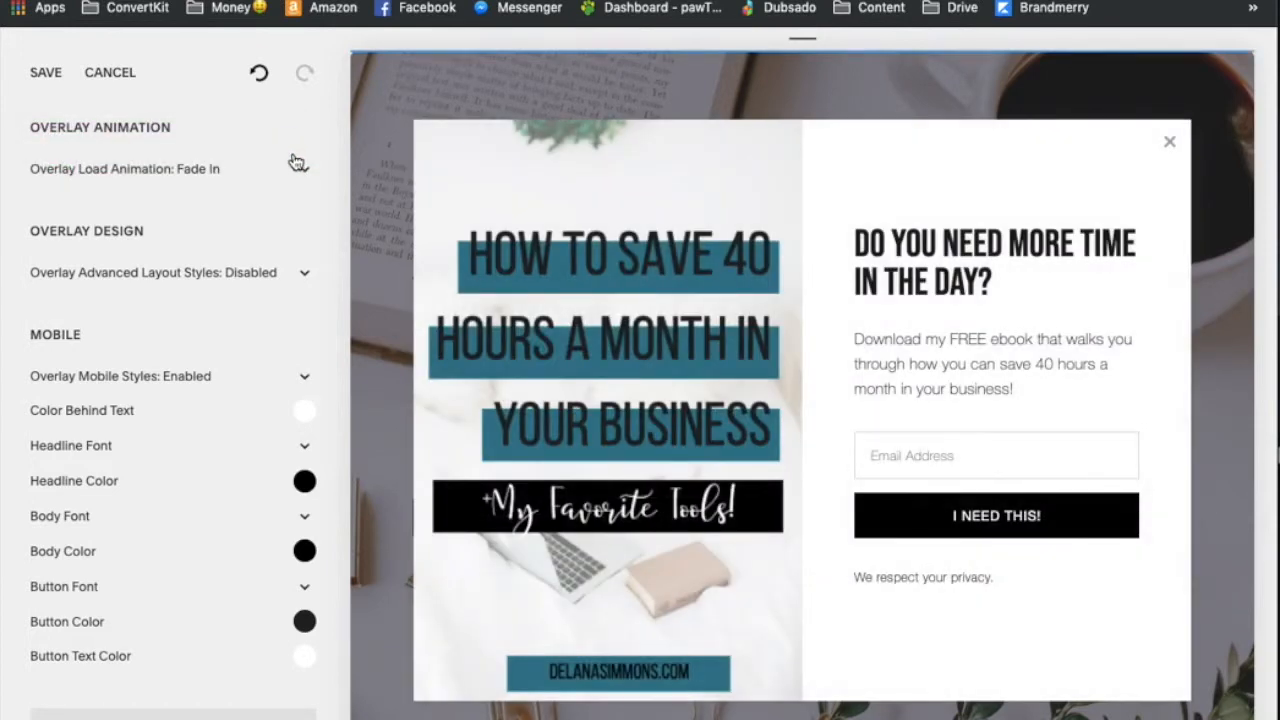
left_click(304, 172)
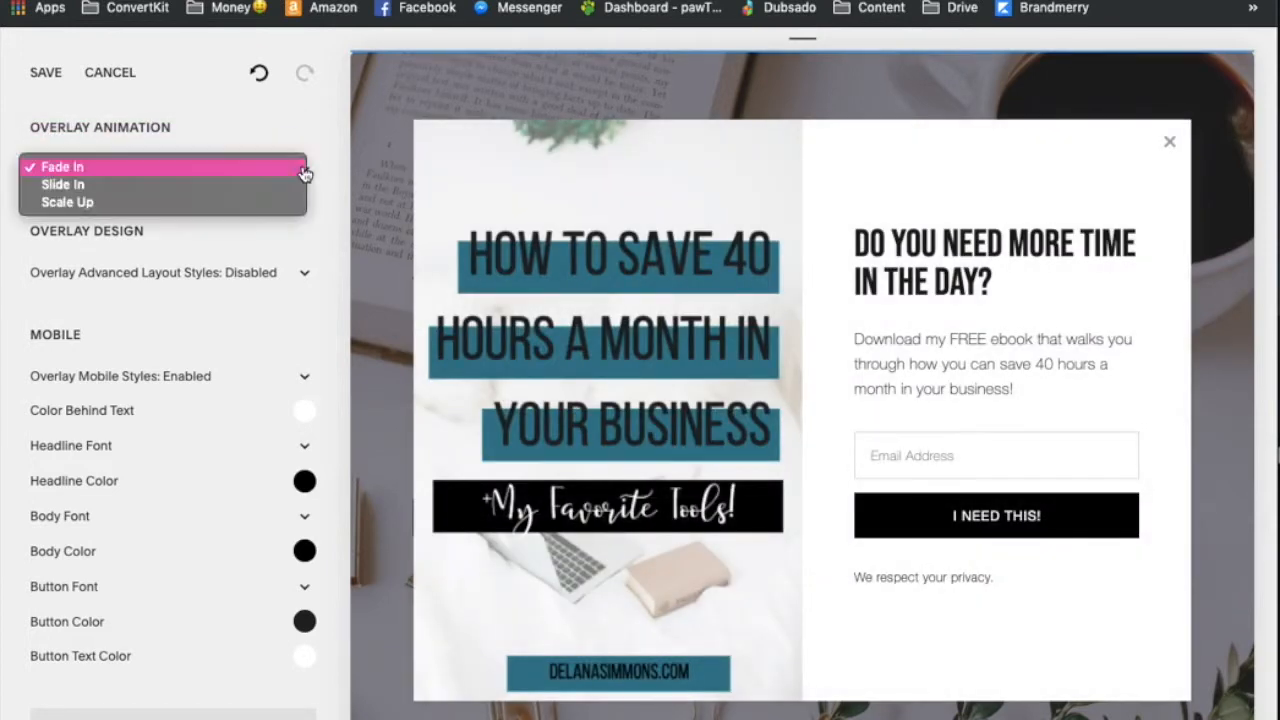
left_click(286, 188)
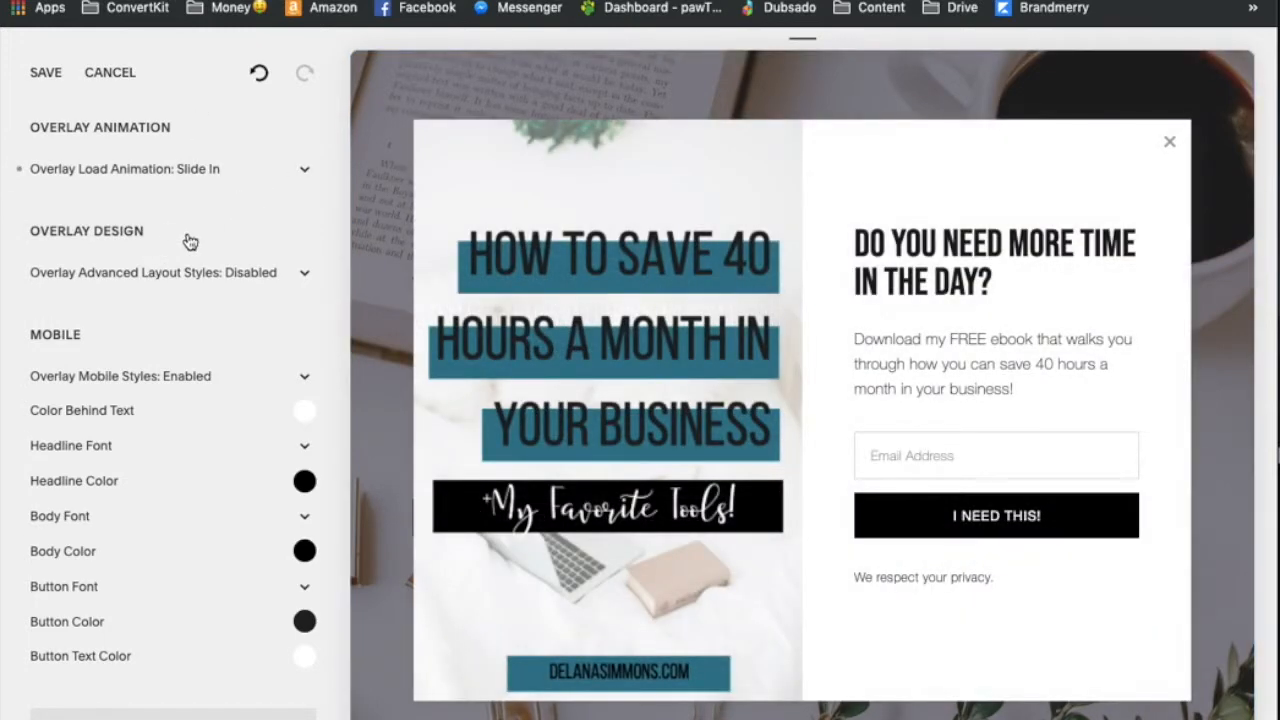
left_click(305, 278)
left_click(305, 278)
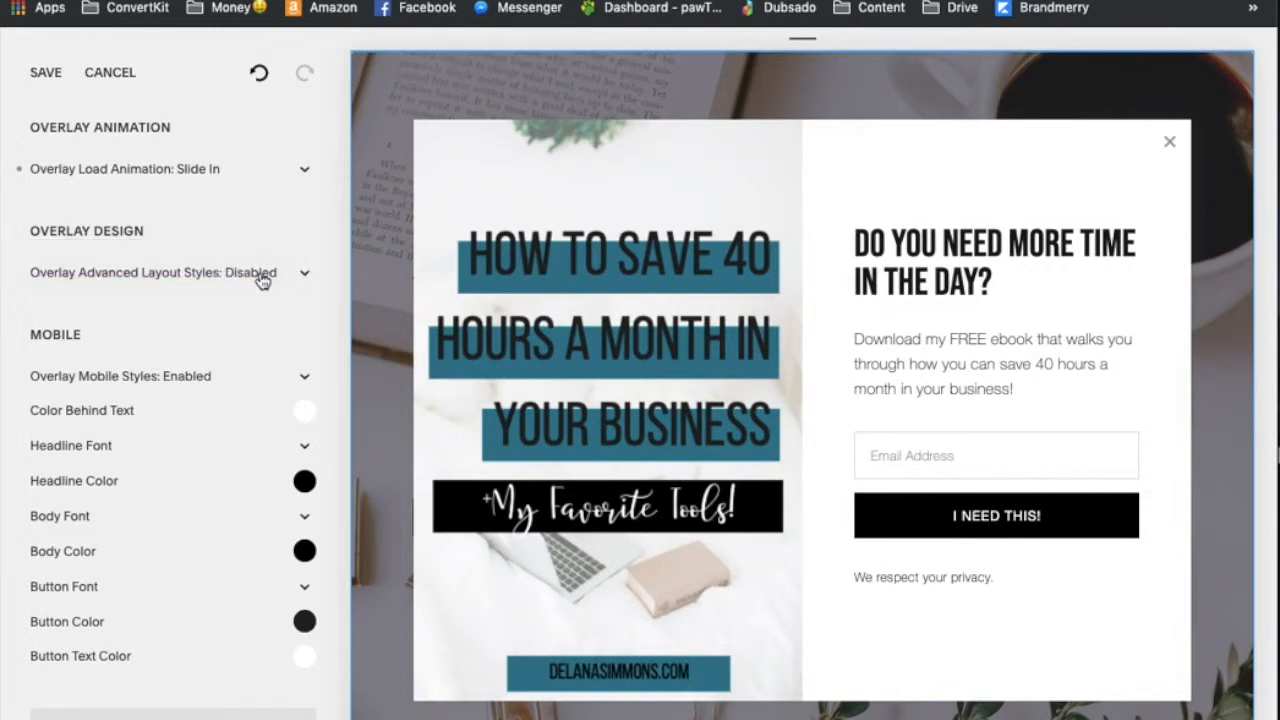
Try enabling the Overlay Advanced Layout Styles, and set them back to Disabled
left_click(306, 277)
left_click(272, 254)
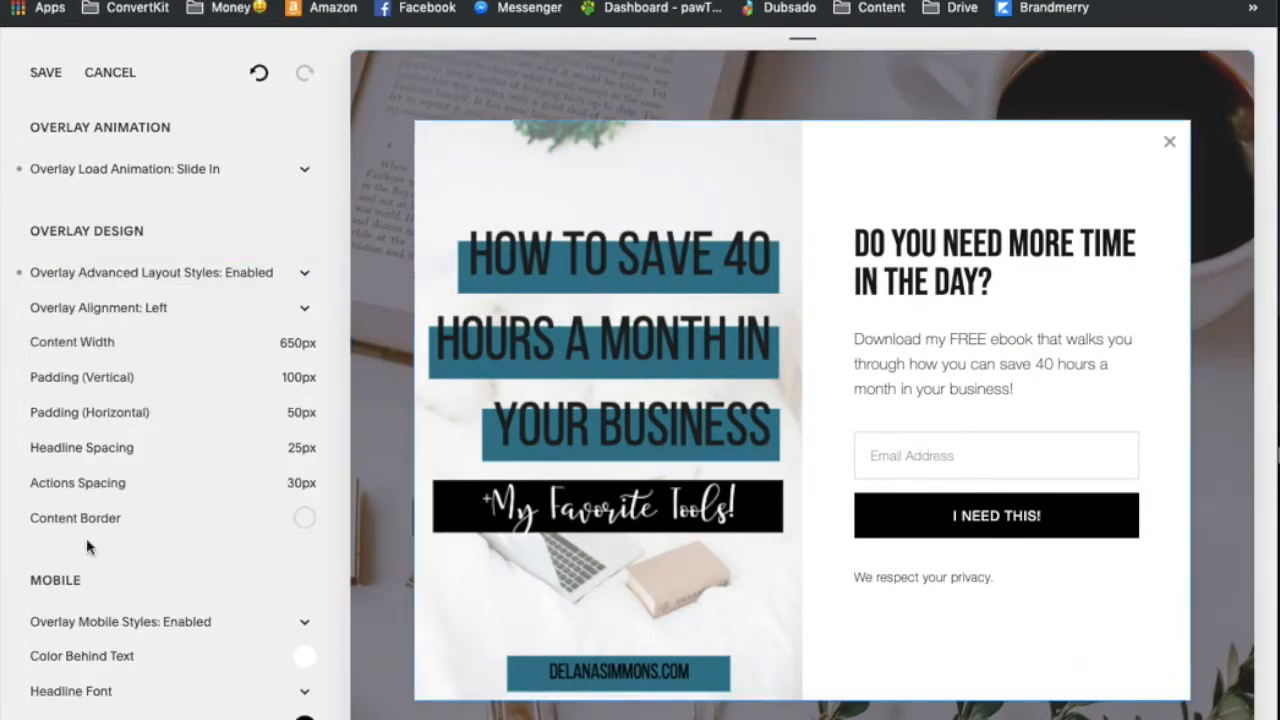
left_click(309, 285)
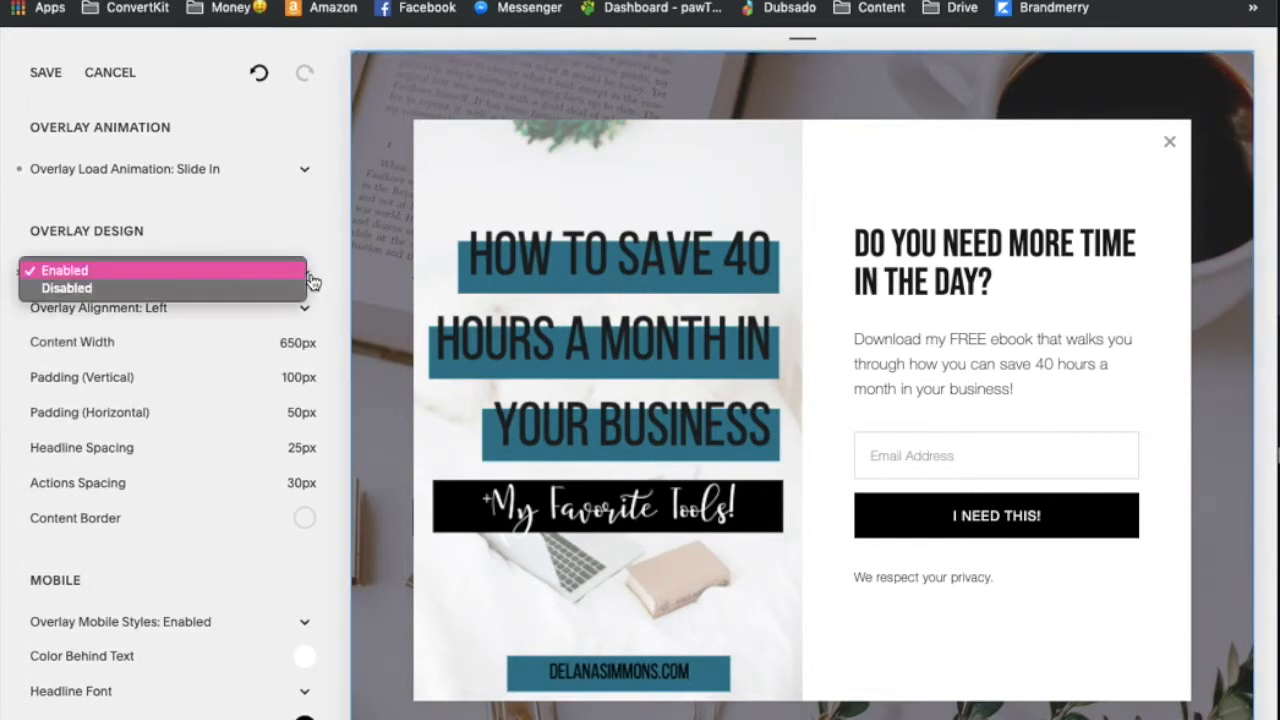
left_click(303, 288)
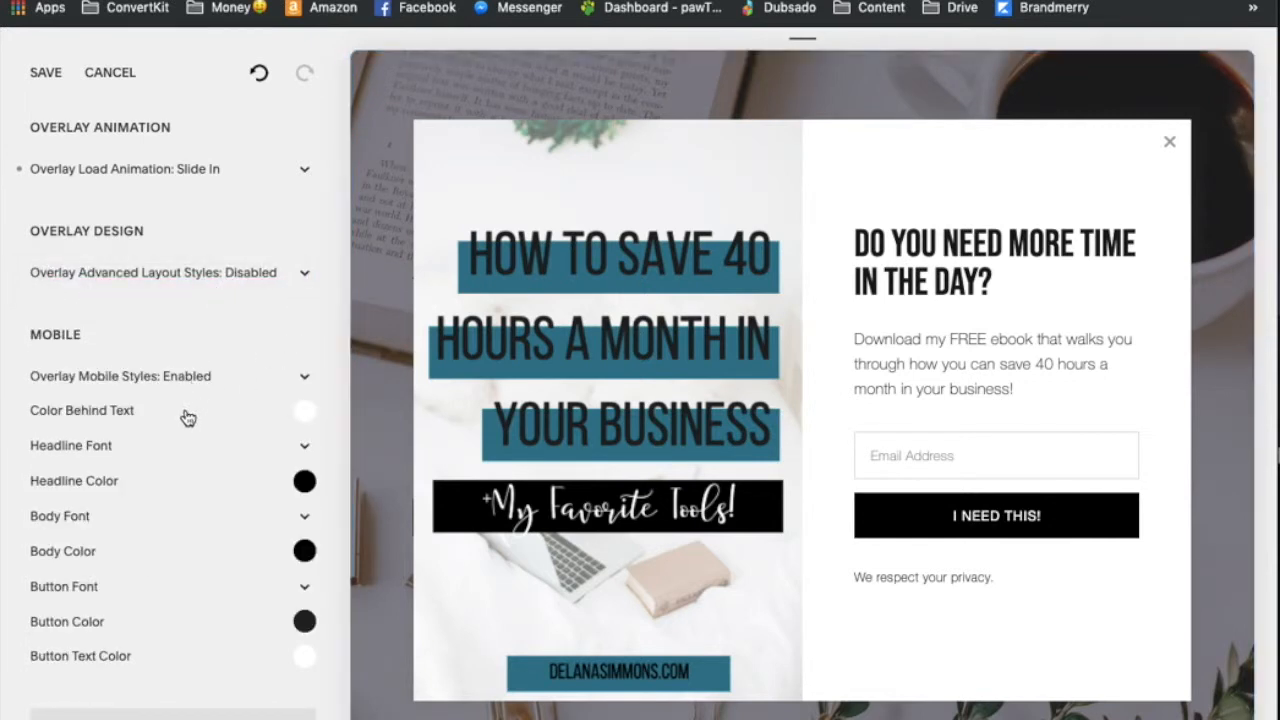
Review the pop-up's mobile and remaining style settings, and save the style changes
scroll(185, 420, "down", 2)
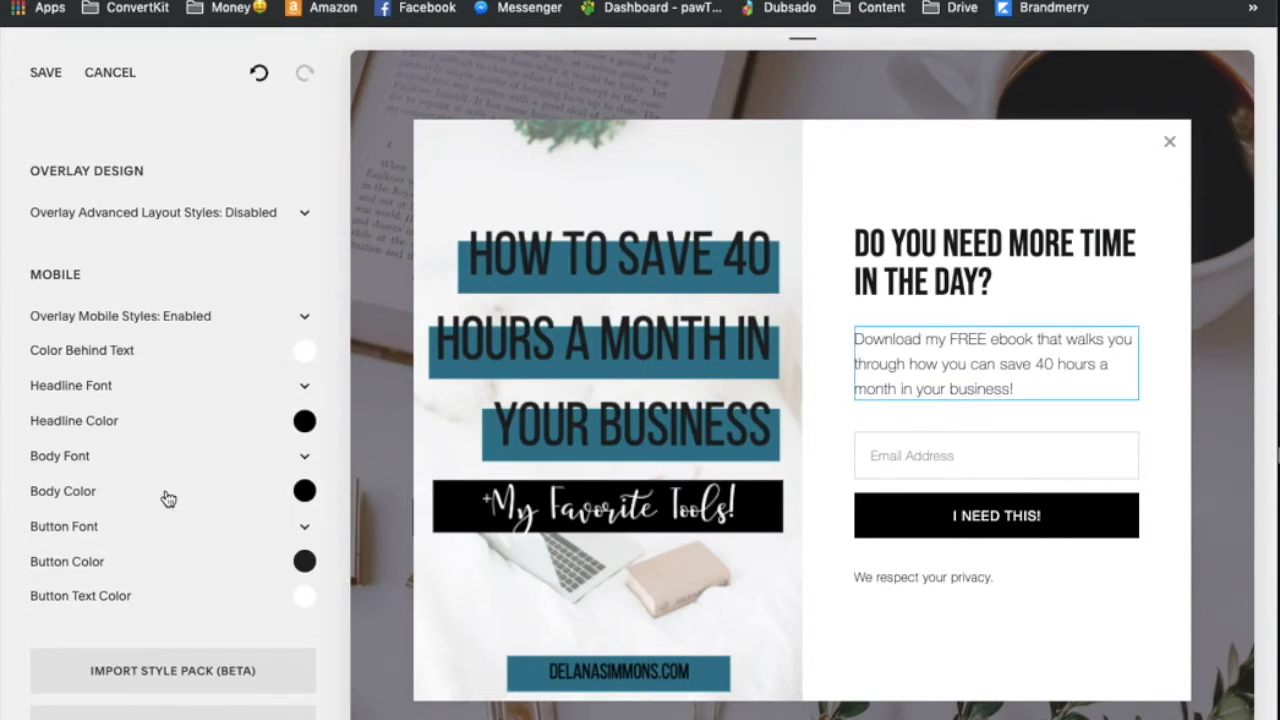
scroll(188, 452, "up", 8)
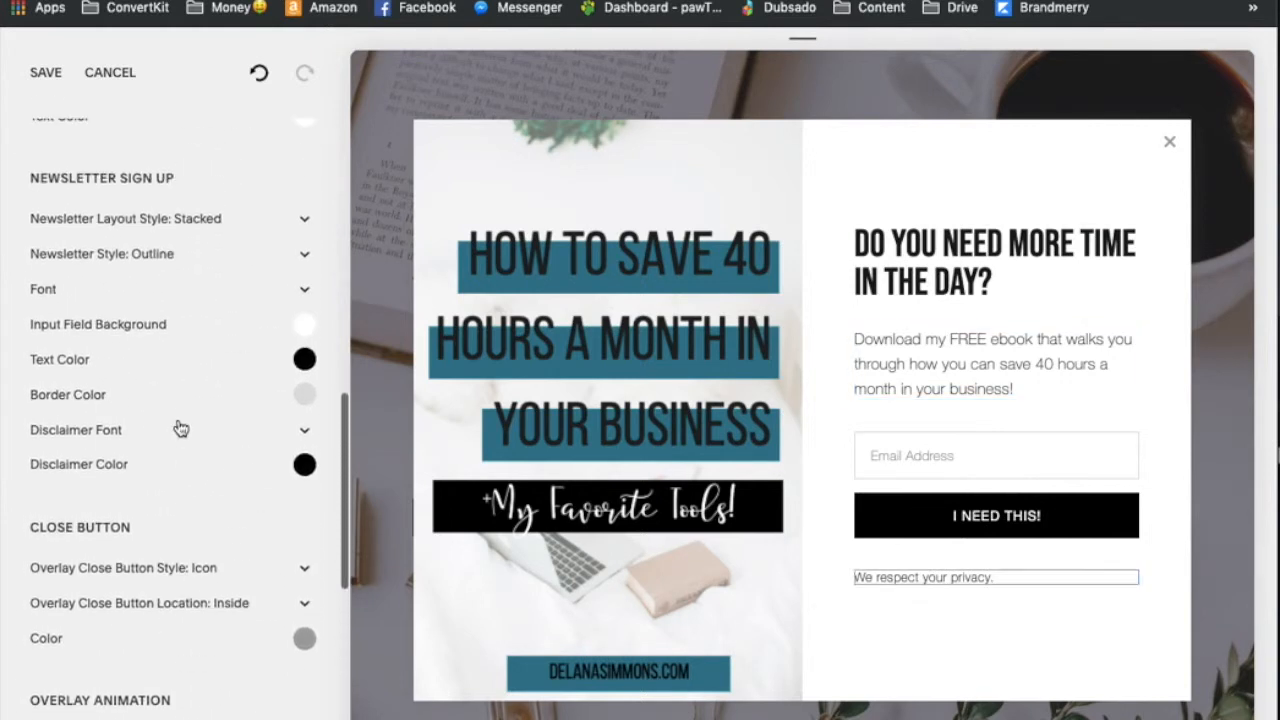
scroll(175, 340, "up", 6)
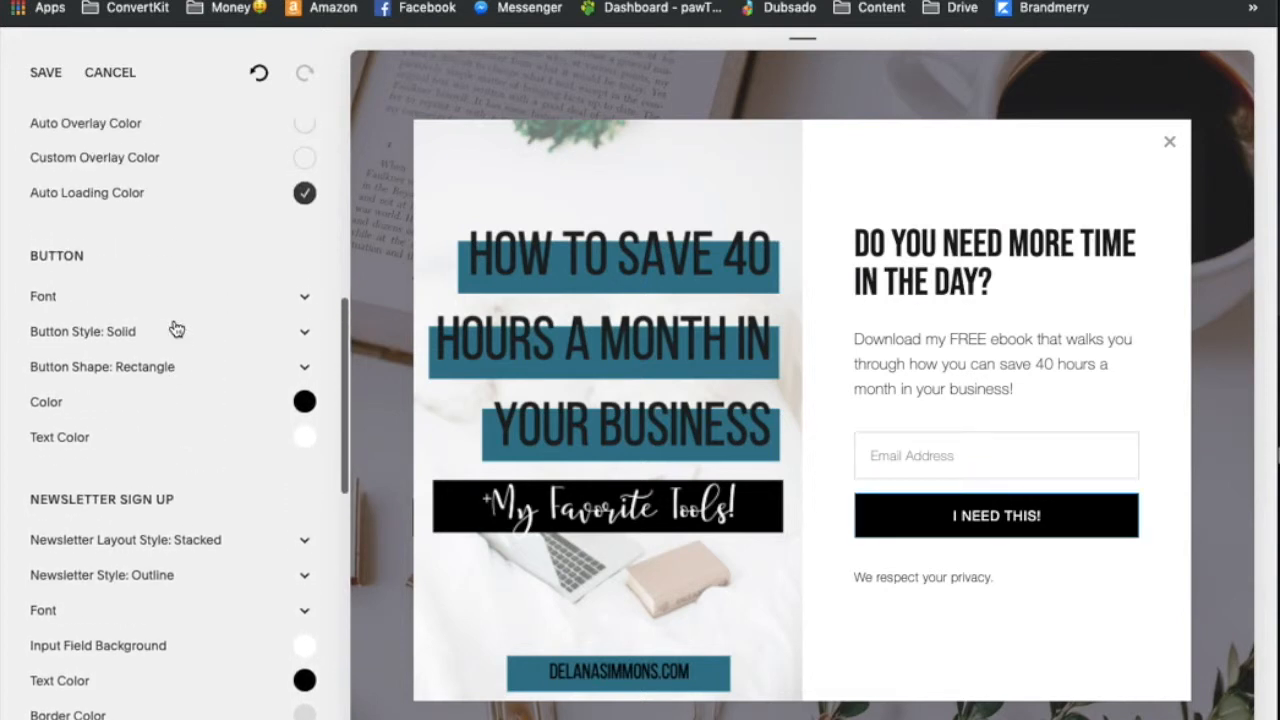
scroll(193, 404, "up", 3)
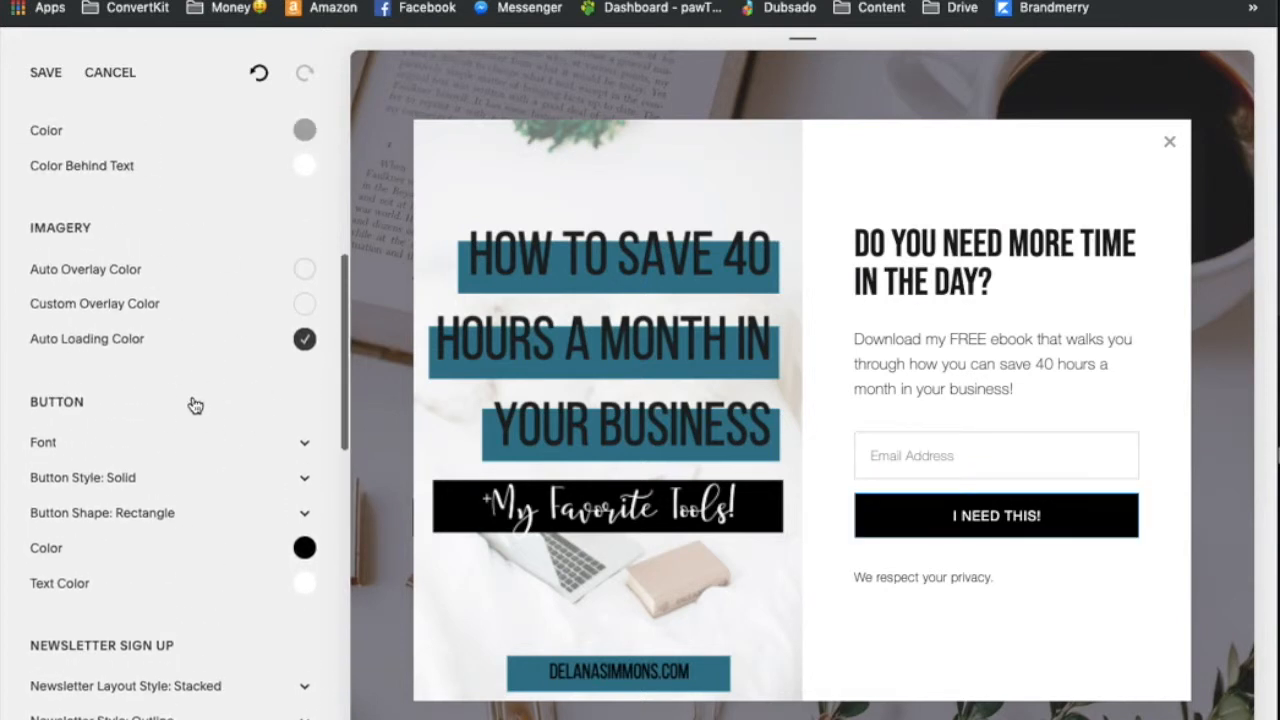
scroll(185, 350, "up", 1)
scroll(114, 303, "up", 1)
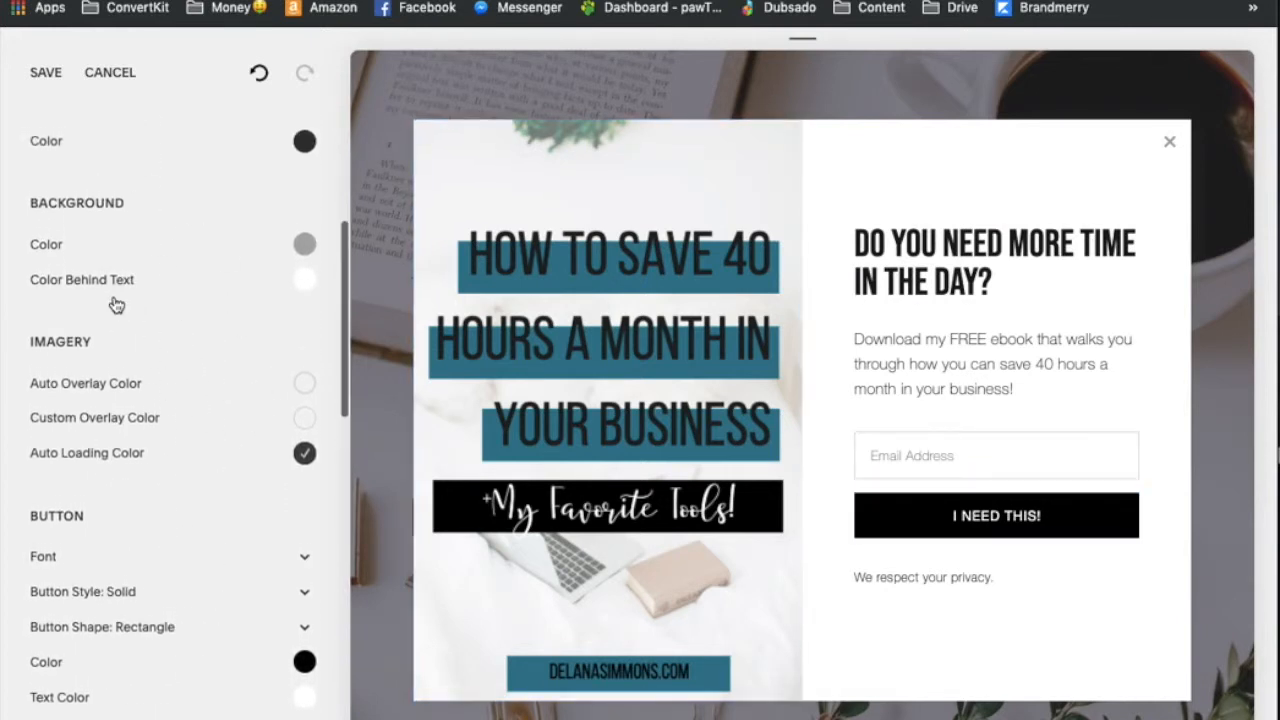
scroll(264, 349, "up", 5)
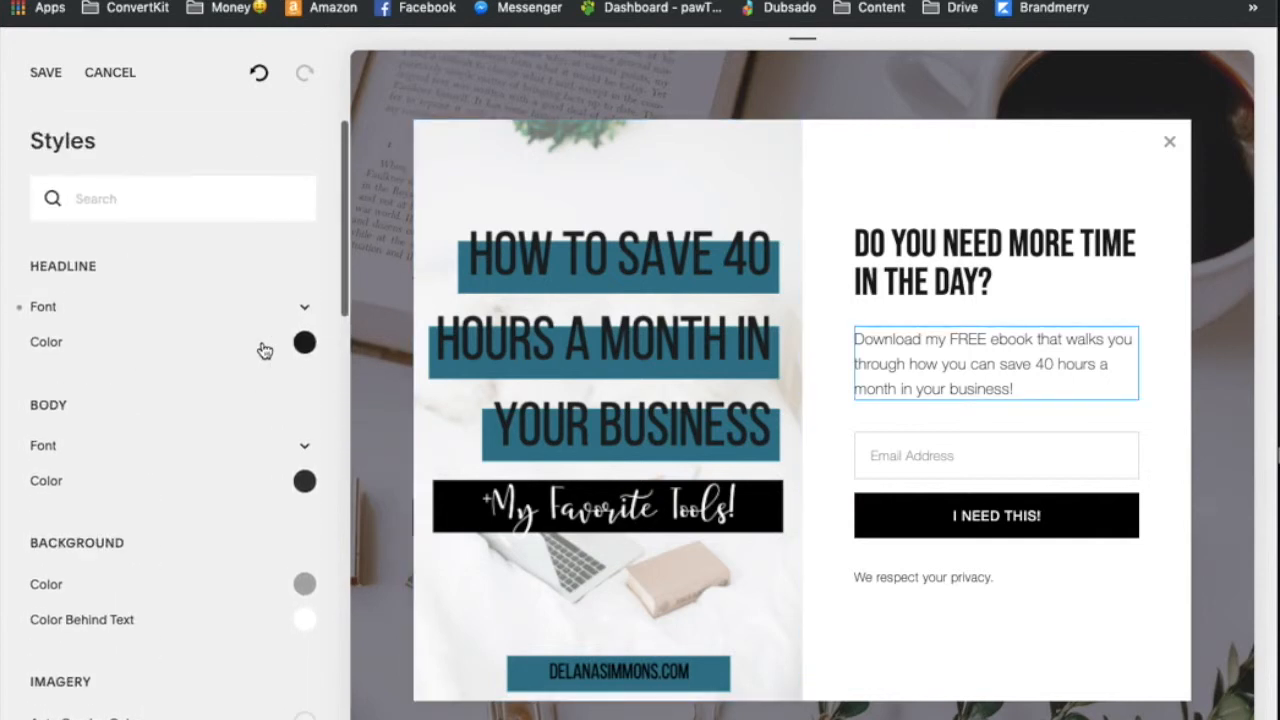
left_click(46, 76)
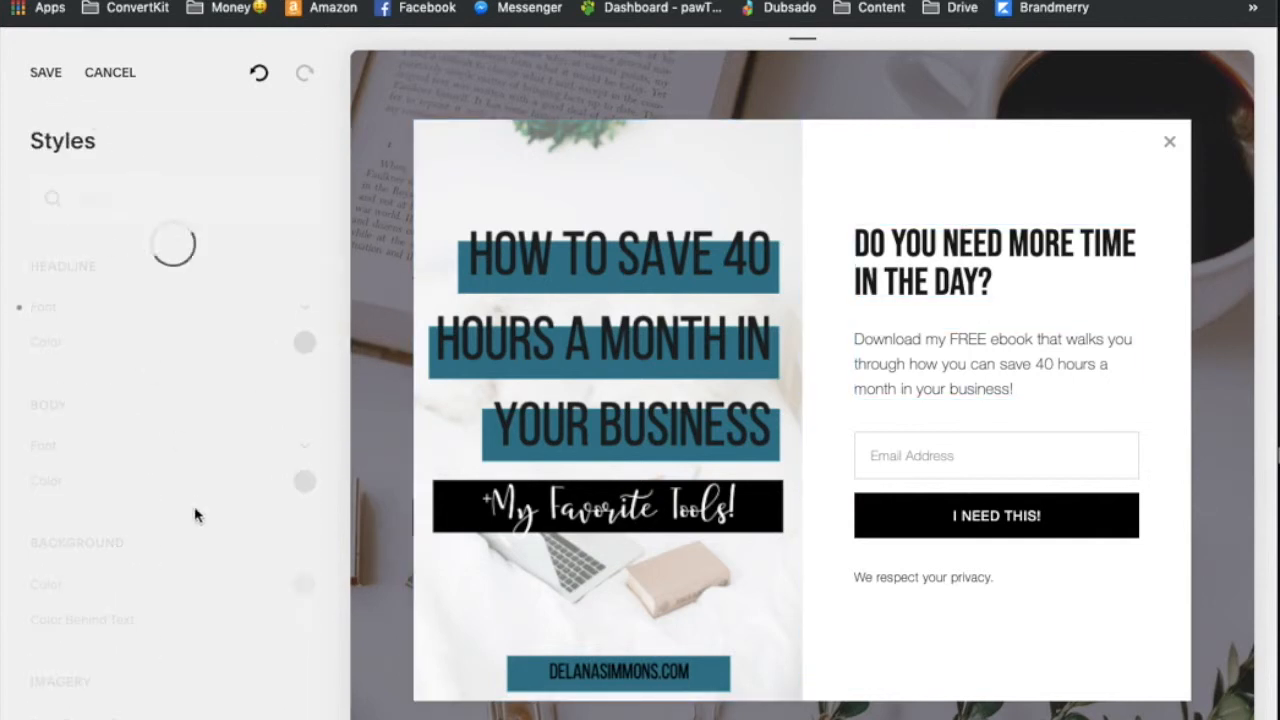
Look over the Promotional Pop-Up settings and return to the Marketing section
scroll(199, 549, "up", 10)
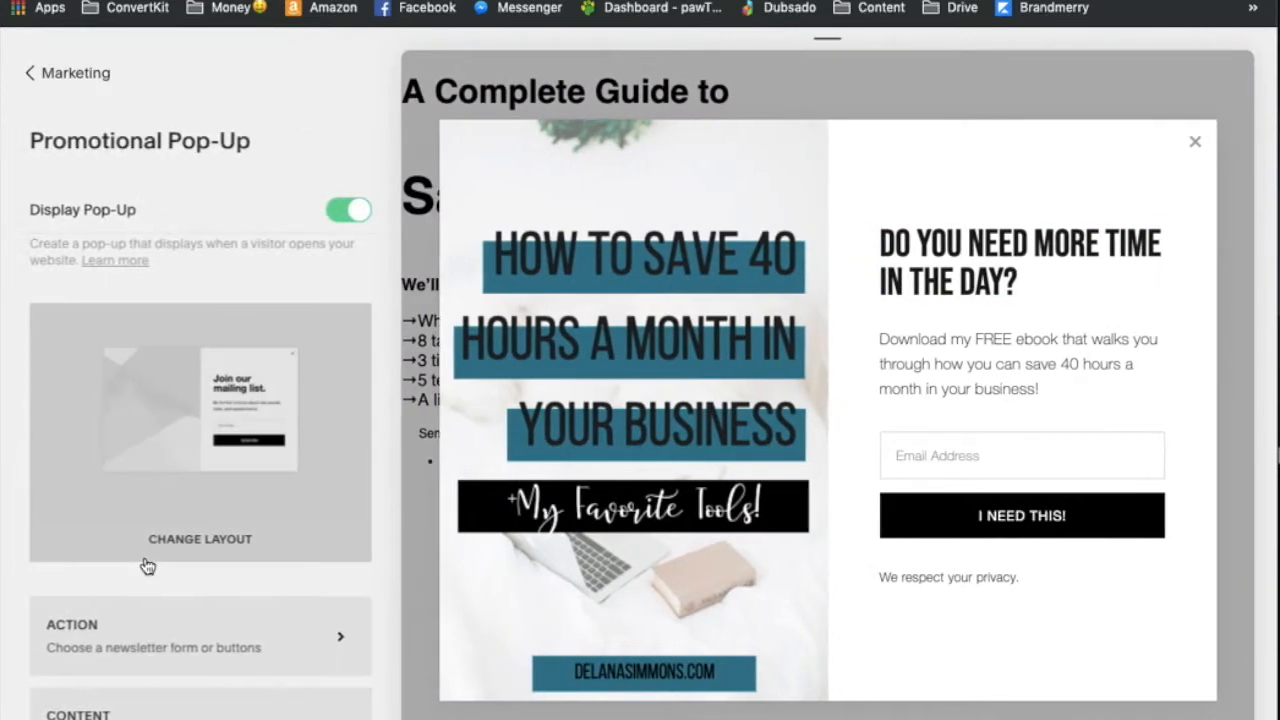
scroll(145, 563, "down", 5)
scroll(183, 331, "up", 5)
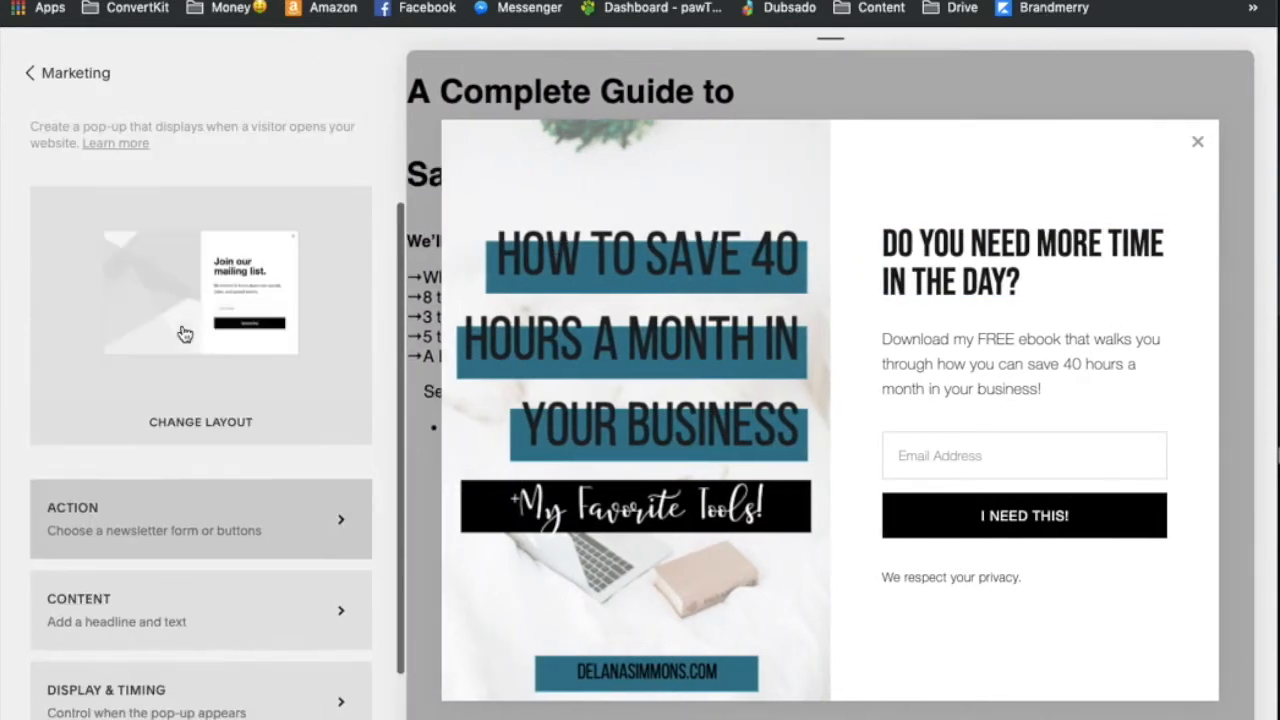
left_click(30, 78)
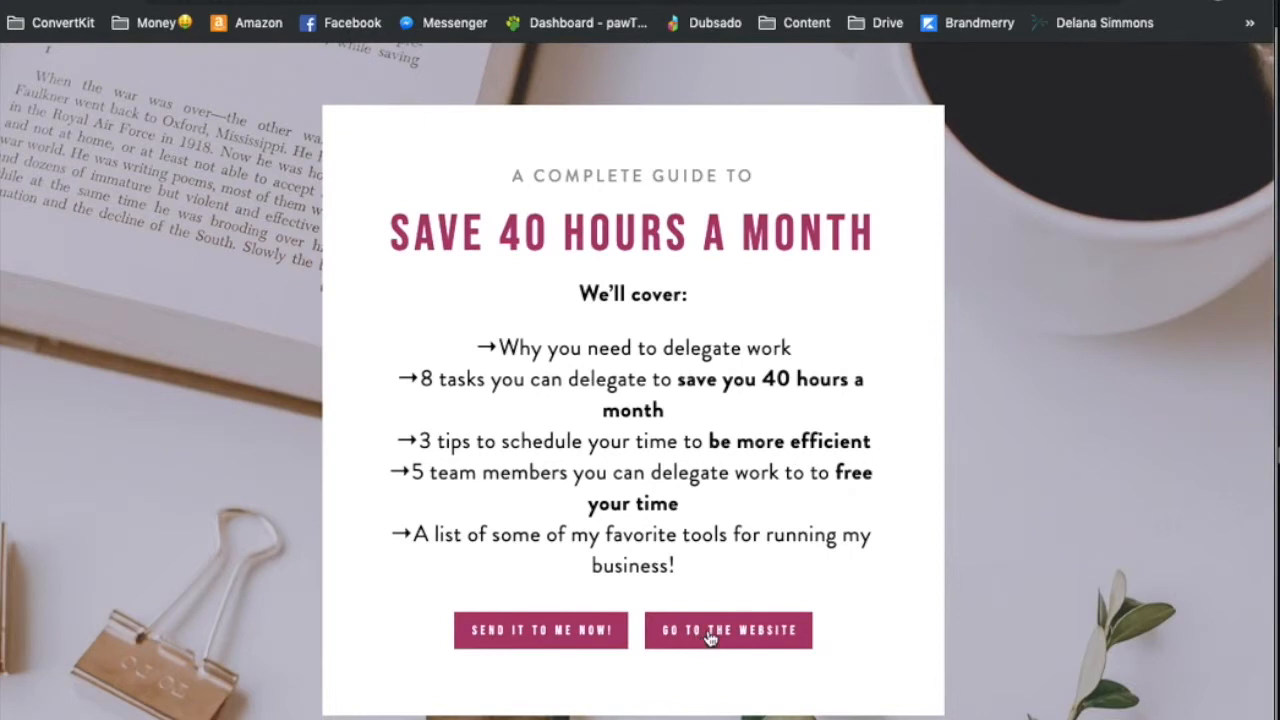
Enter the live website from its welcome page, and look over the homepage's header and latest posts
left_click(709, 632)
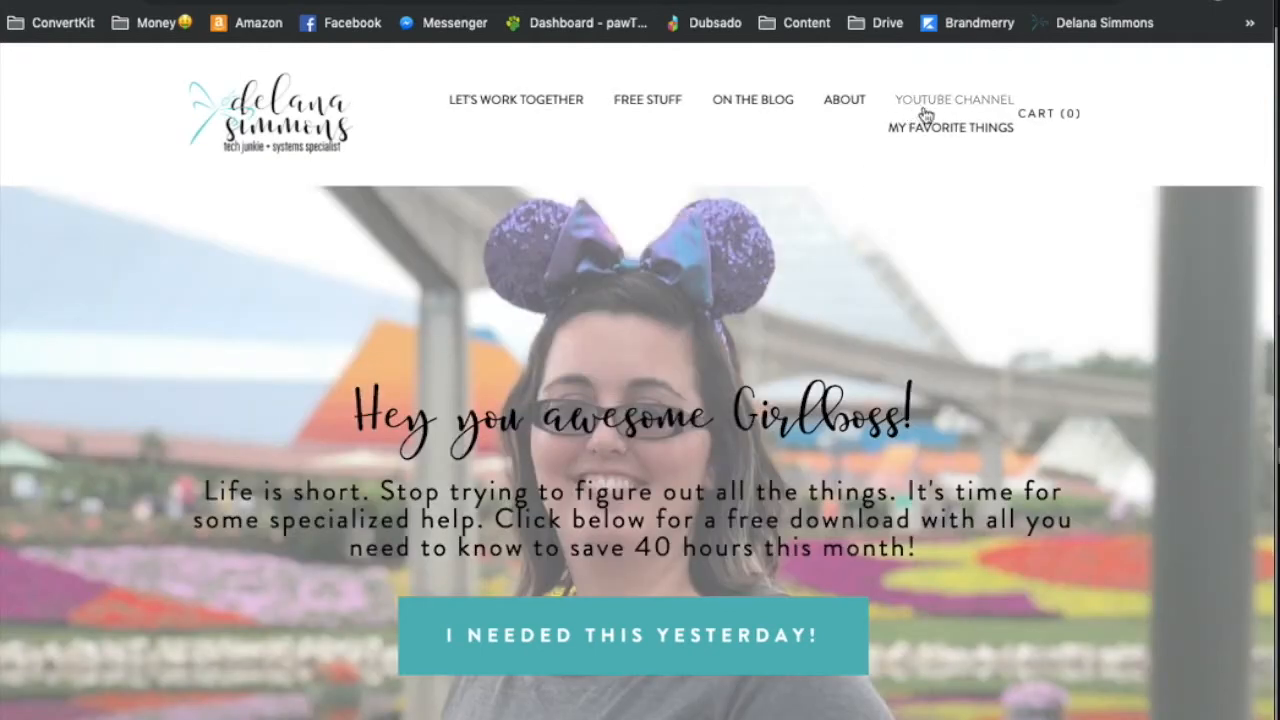
scroll(800, 250, "down", 2)
scroll(721, 265, "up", 2)
mouse_move(567, 100)
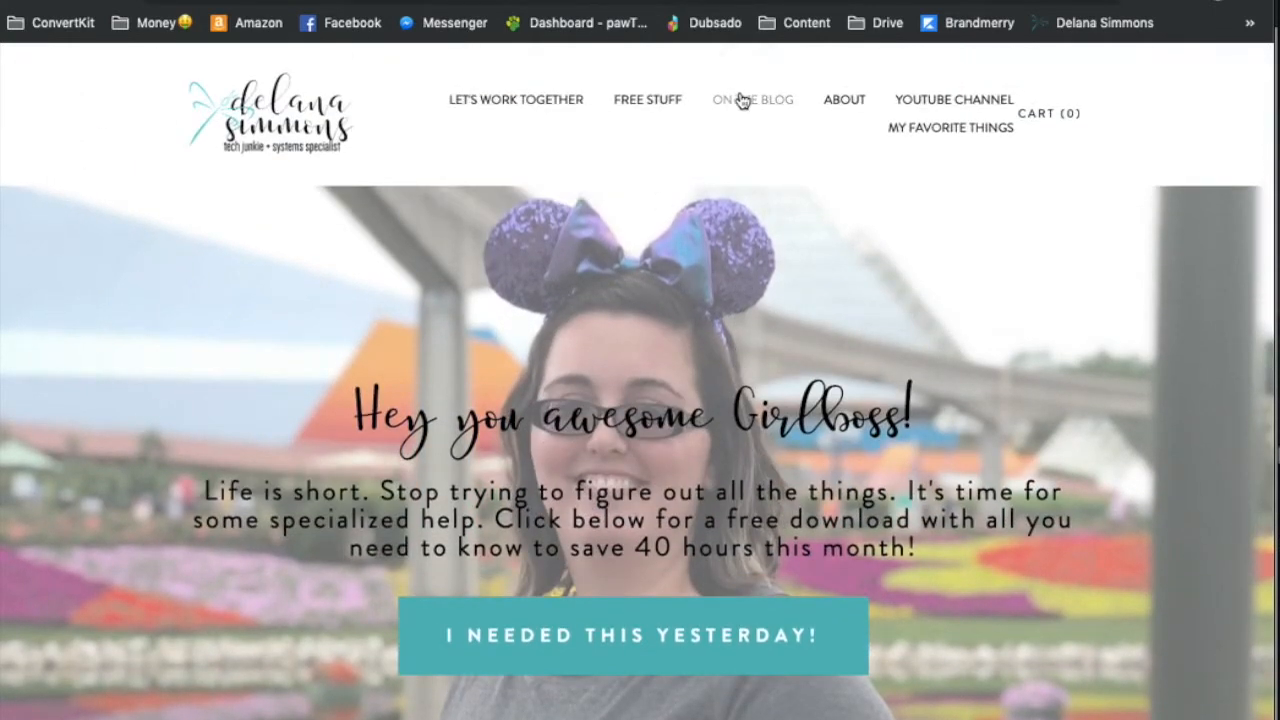
scroll(537, 622, "down", 3)
scroll(537, 620, "down", 4)
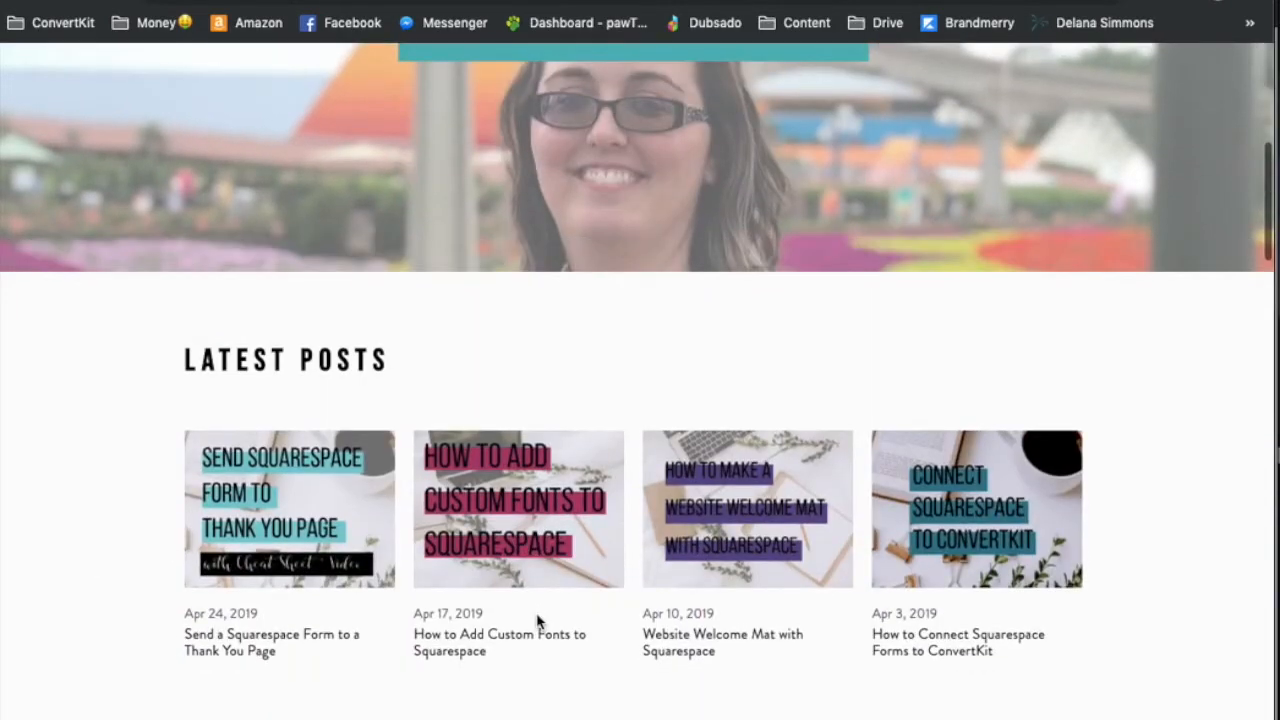
scroll(537, 620, "up", 6)
scroll(536, 620, "up", 2)
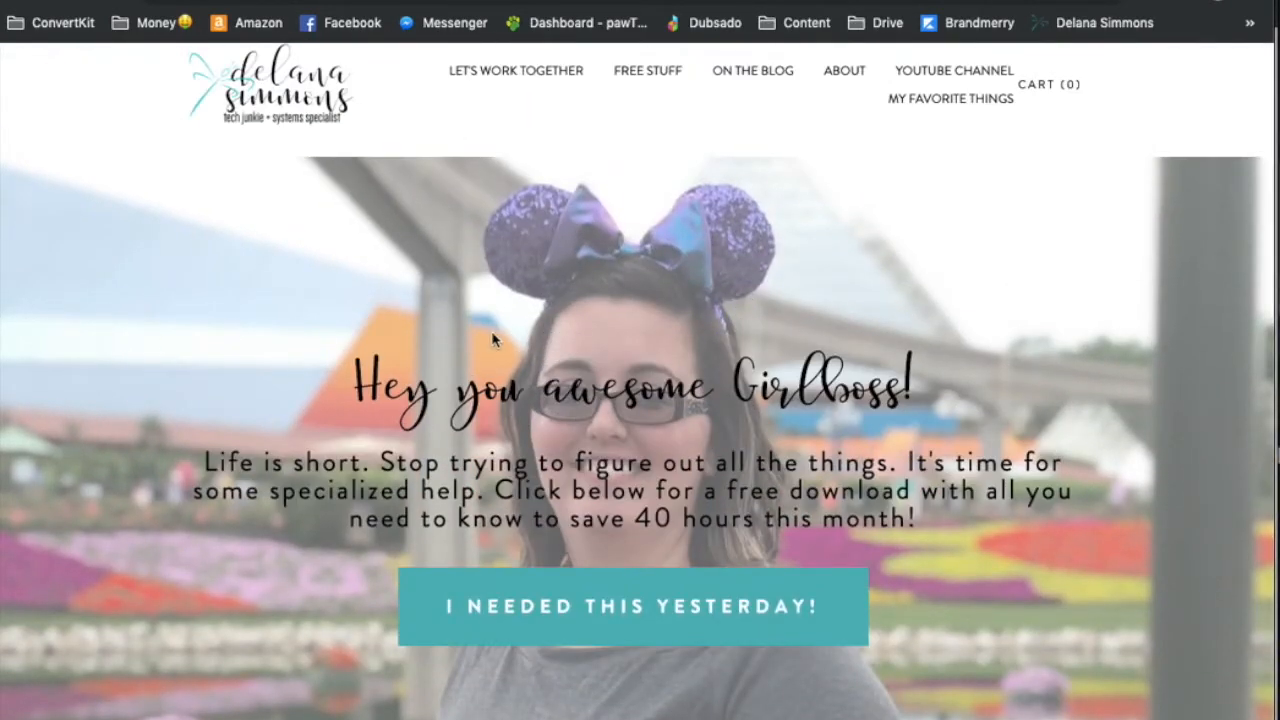
scroll(497, 343, "up", 1)
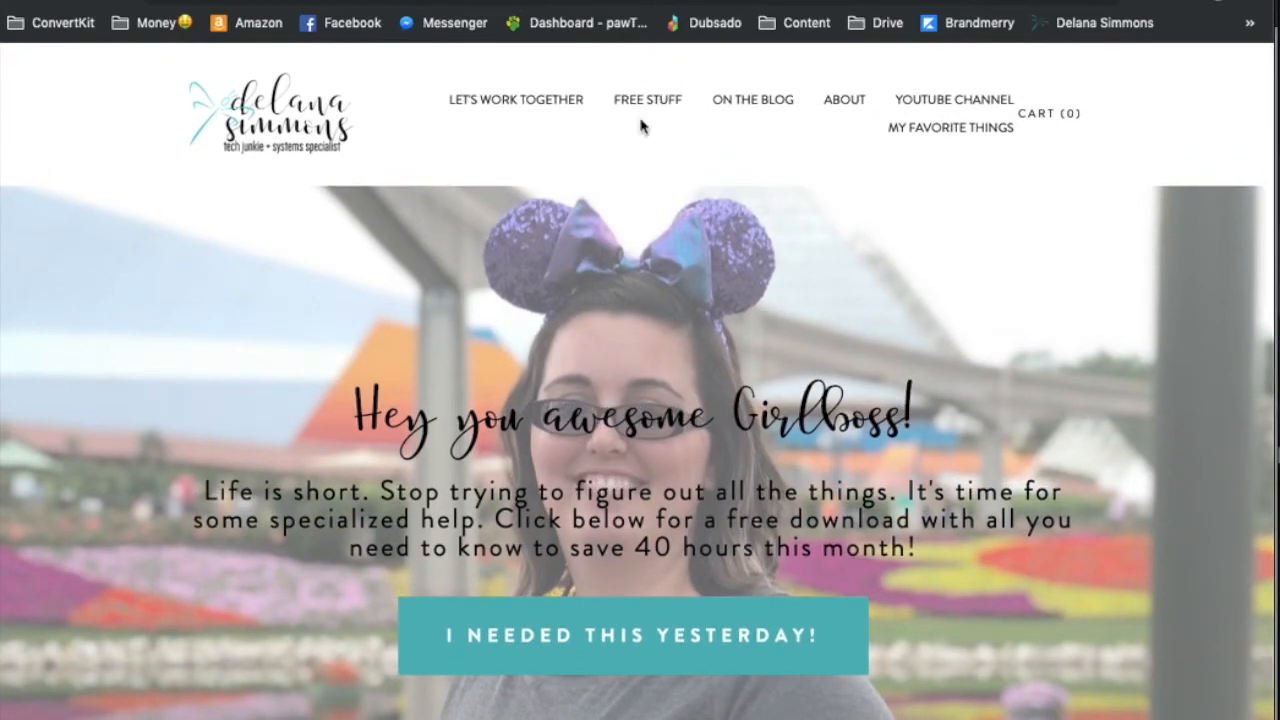
Browse down the live homepage to trigger the promotional pop-up, and check its email address field without filling it in
scroll(745, 323, "down", 1)
scroll(745, 323, "down", 1)
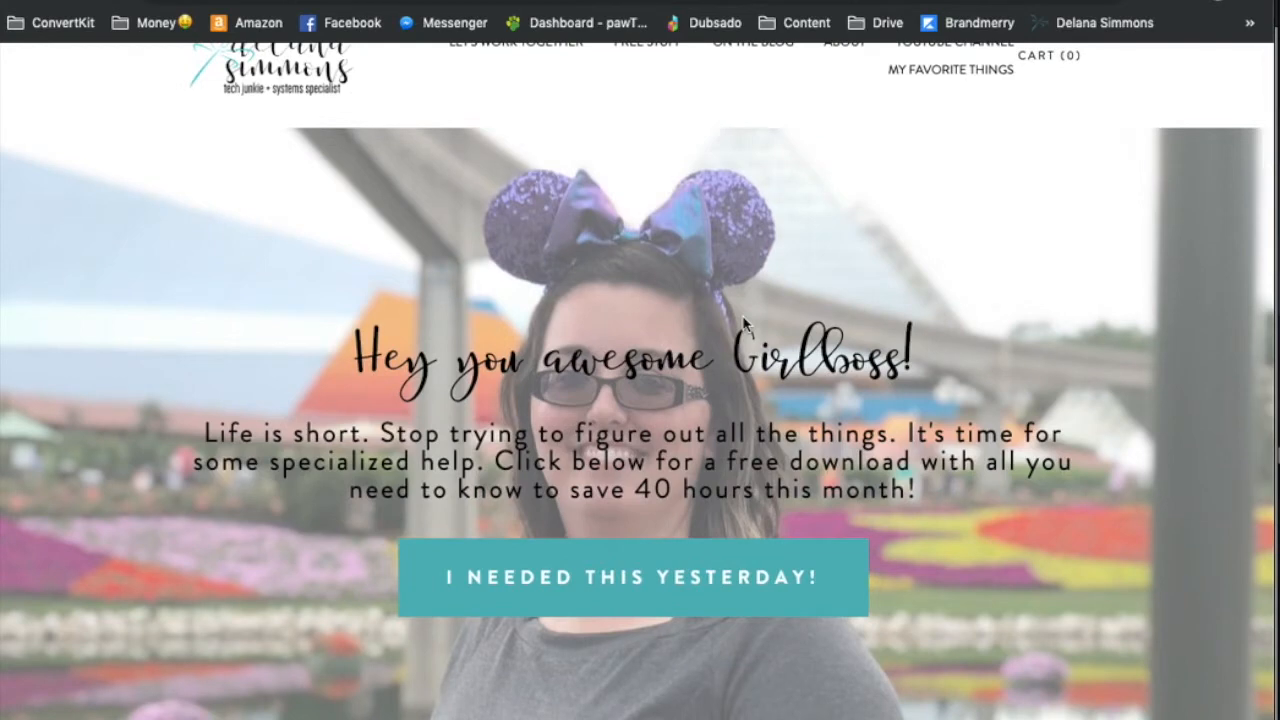
scroll(843, 588, "down", 10)
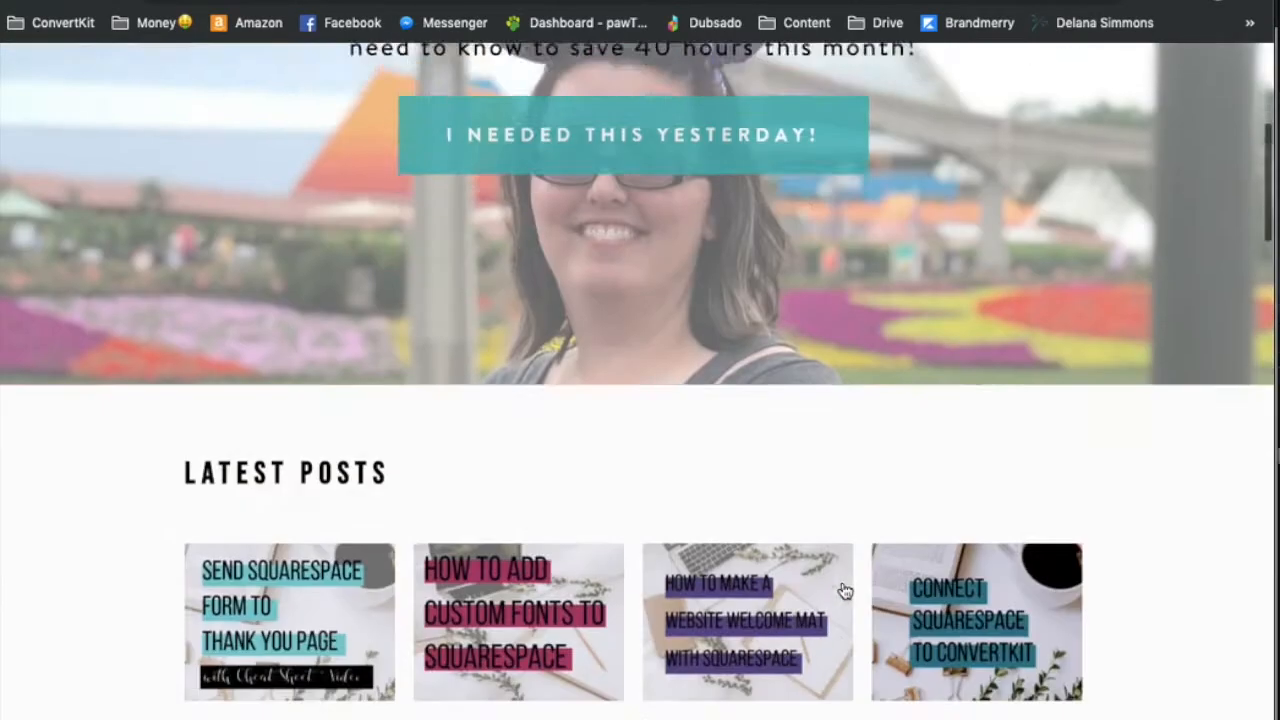
scroll(843, 590, "down", 8)
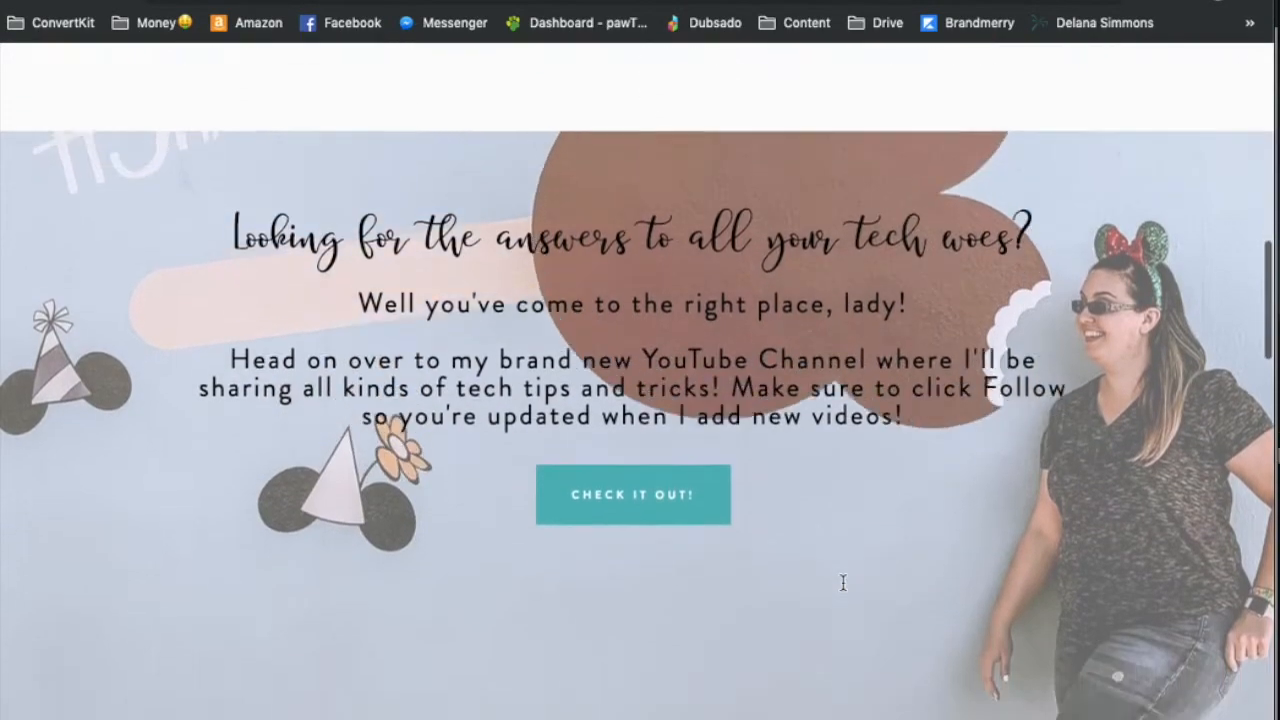
scroll(843, 590, "down", 8)
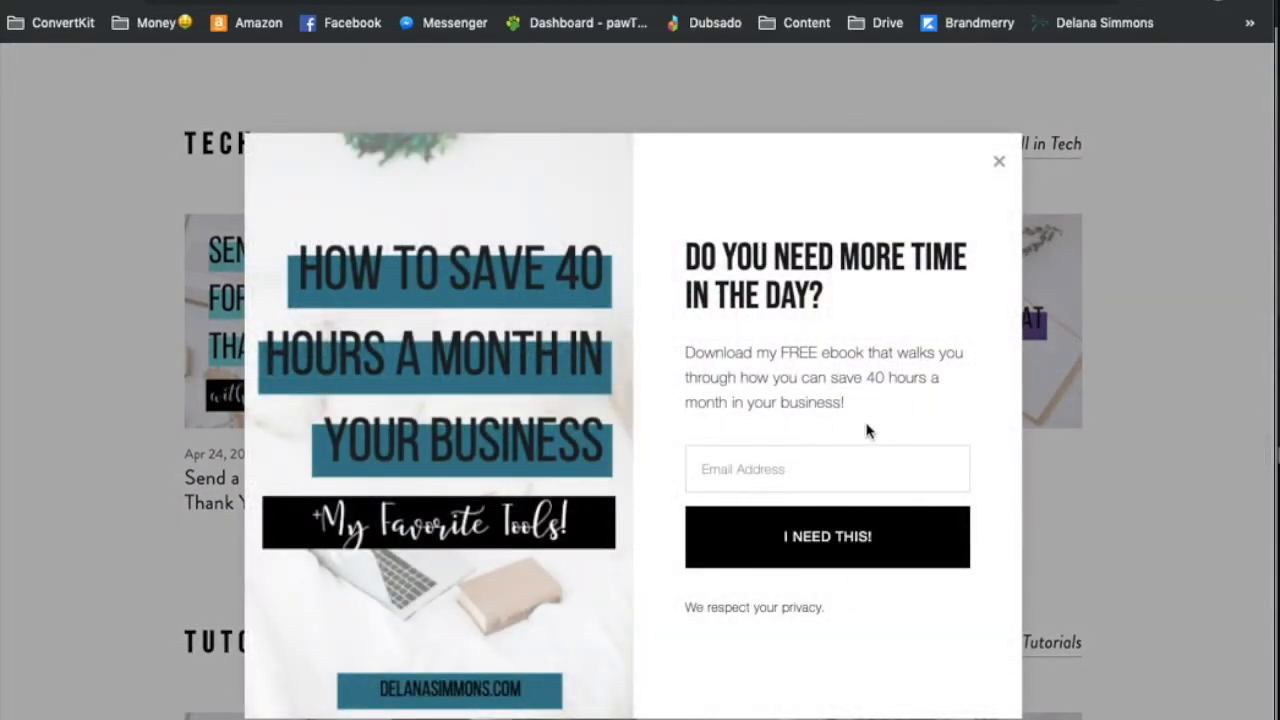
left_click(760, 468)
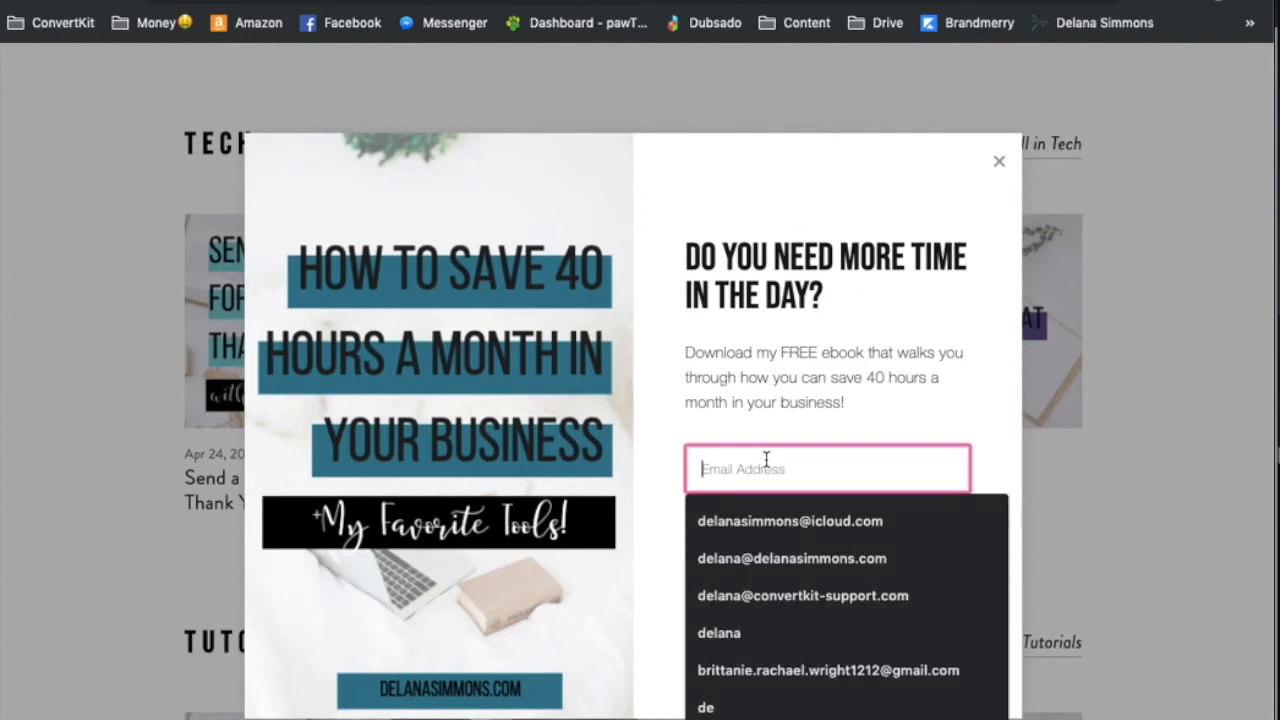
left_click(771, 411)
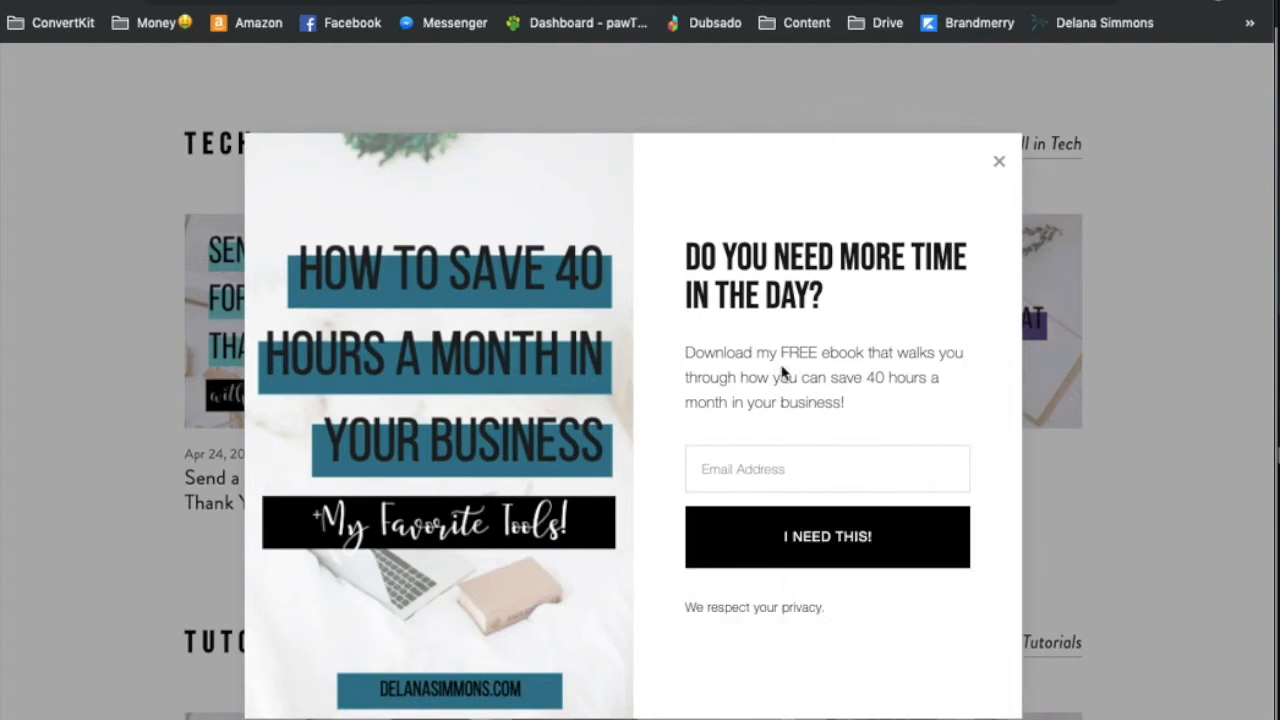